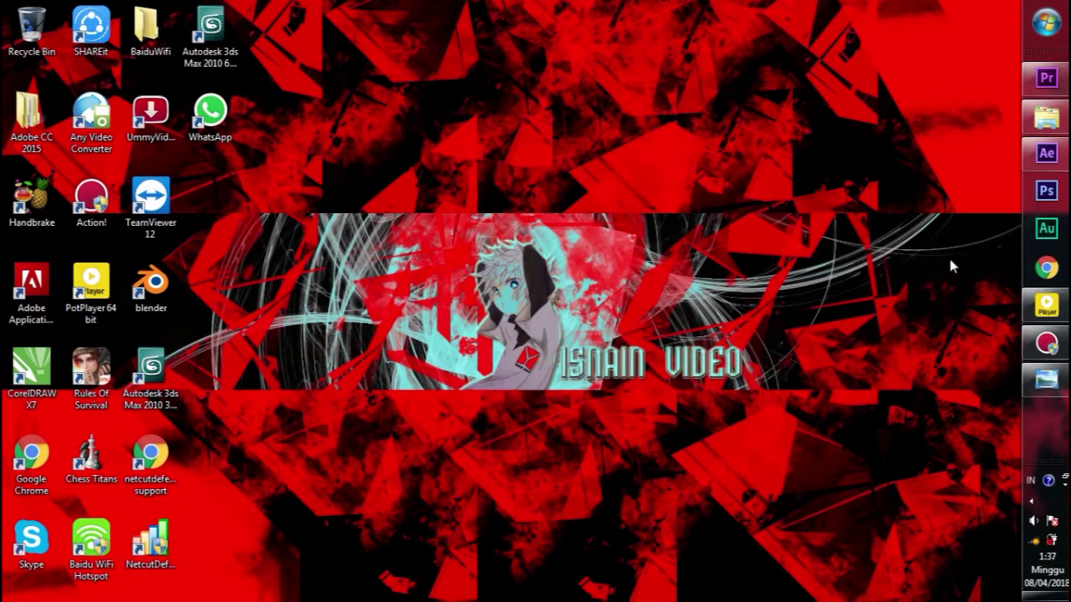
pyautogui.rightClick(622, 168)
pyautogui.click(652, 214)
pyautogui.rightClick(657, 215)
pyautogui.click(694, 263)
pyautogui.rightClick(693, 264)
pyautogui.click(721, 308)
# Switch to After Effects, expand the Keying effects found for "key", and choose the Pen tool
pyautogui.click(1044, 159)
pyautogui.click(918, 300)
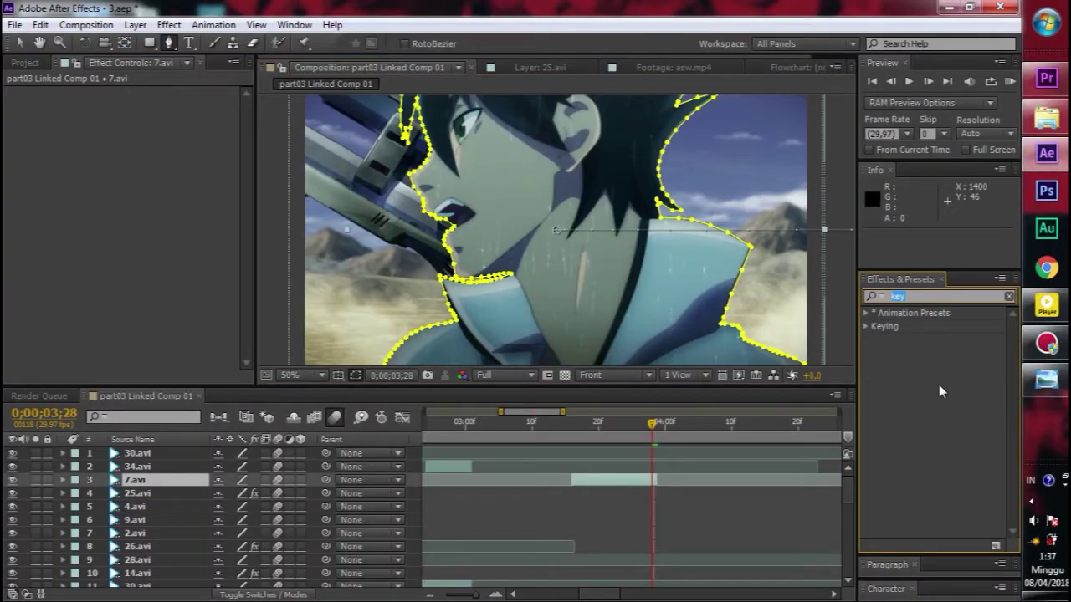
pyautogui.click(865, 326)
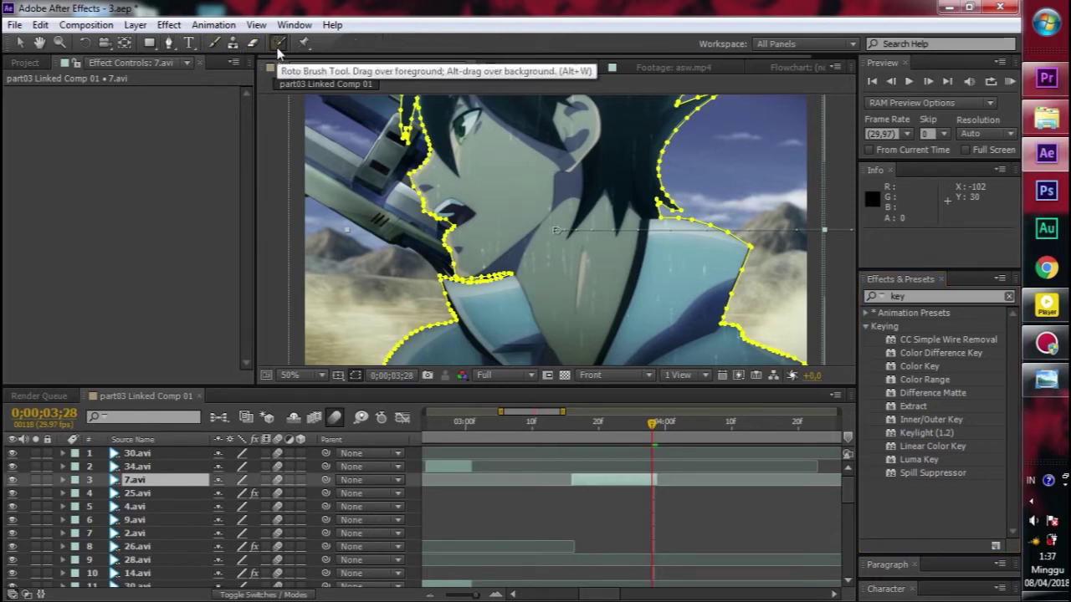
pyautogui.click(169, 43)
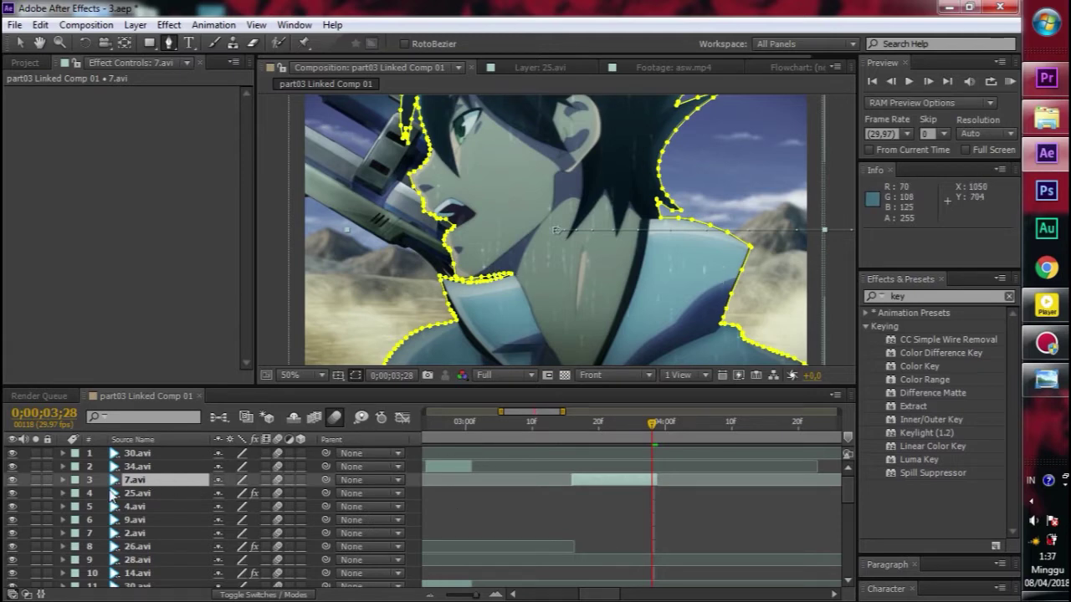
# Move the current time to 0;00;02;27 and set the composition preview resolution to Third
pyautogui.click(448, 430)
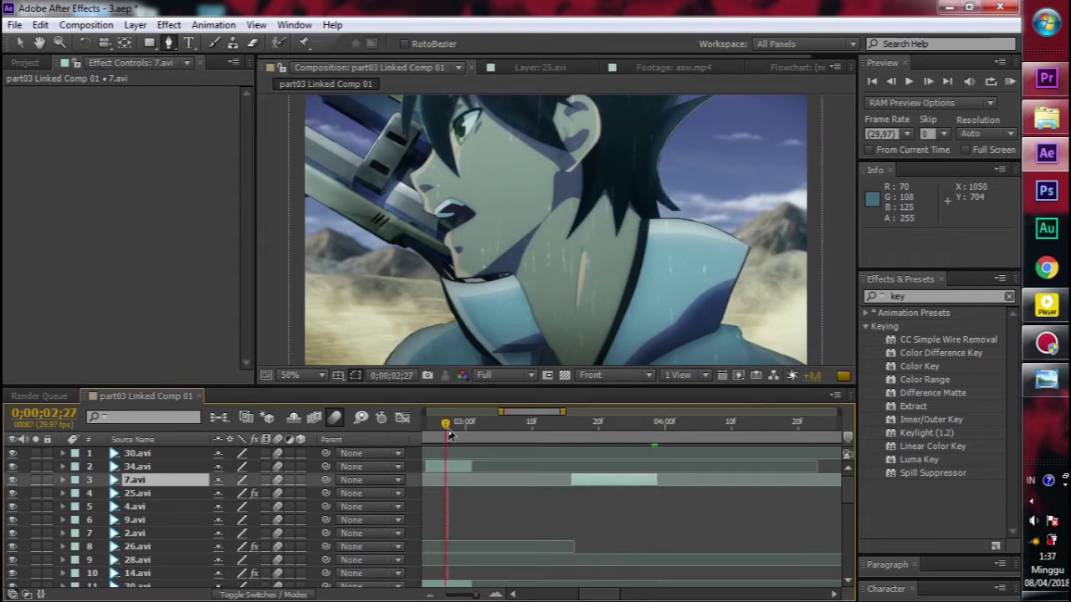
pyautogui.click(498, 377)
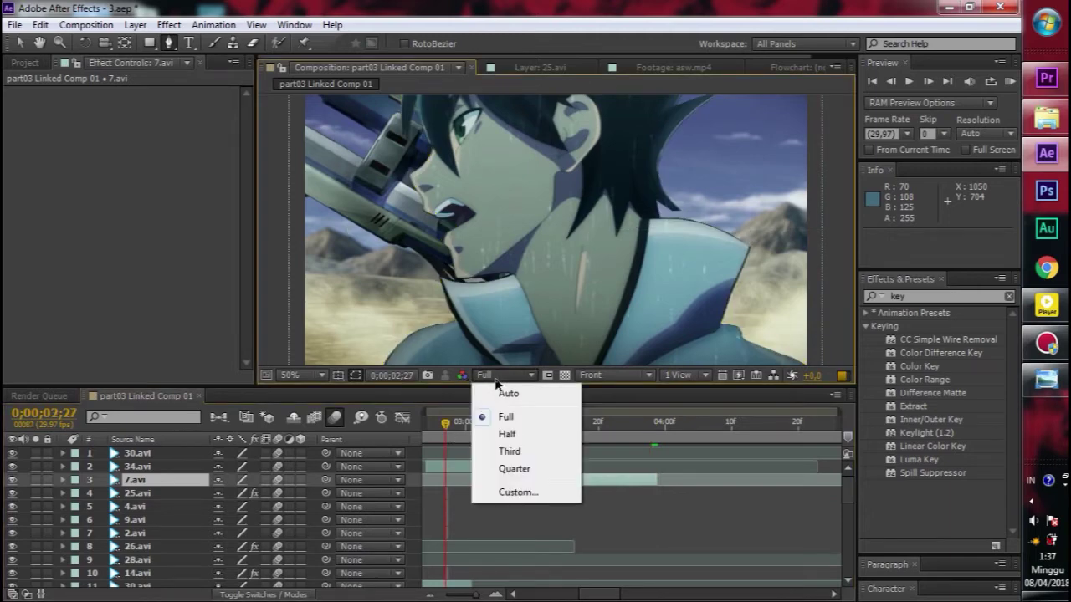
pyautogui.click(510, 452)
pyautogui.click(508, 453)
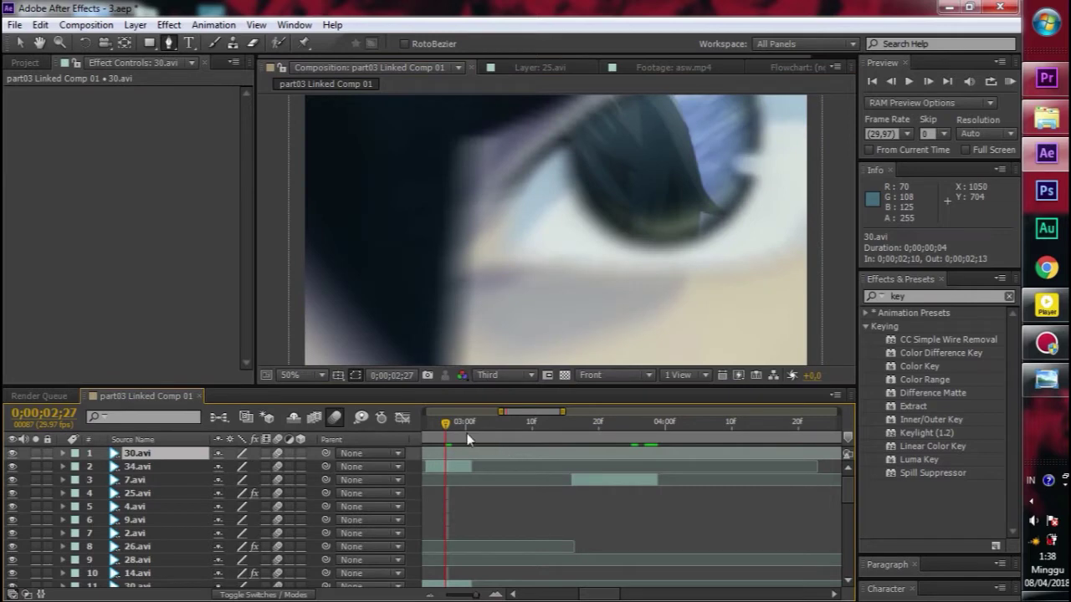
# Select layer 34.avi, move the current time to 0;00;02;29, and reveal the layer's masks and transform properties
pyautogui.click(458, 466)
pyautogui.moveTo(441, 427); pyautogui.dragTo(465, 432)
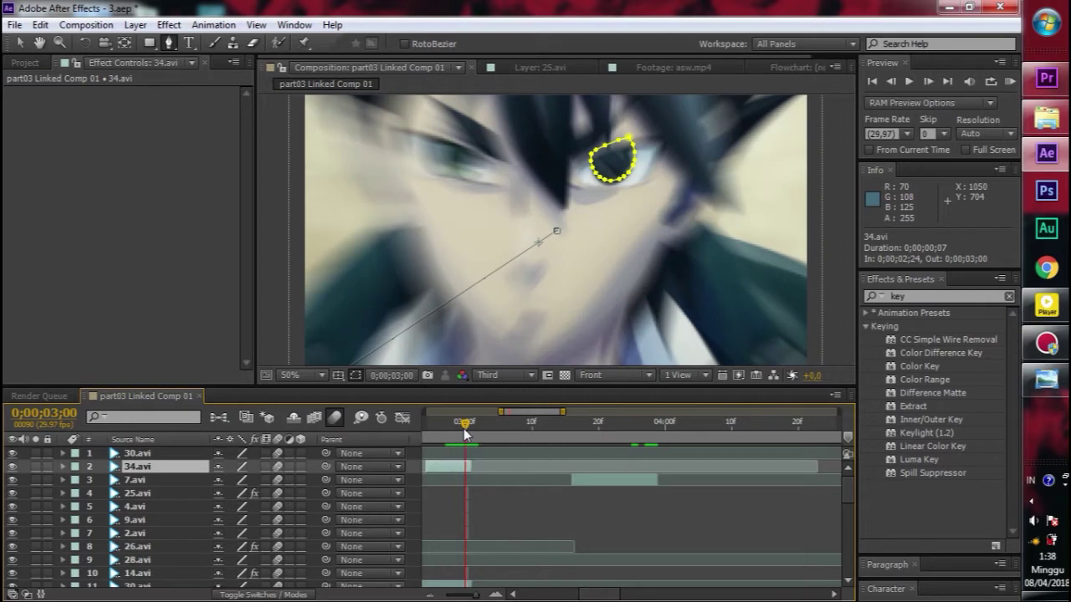
pyautogui.moveTo(465, 431)
pyautogui.mouseDown()
pyautogui.moveTo(446, 433)
pyautogui.moveTo(458, 434)
pyautogui.mouseUp()
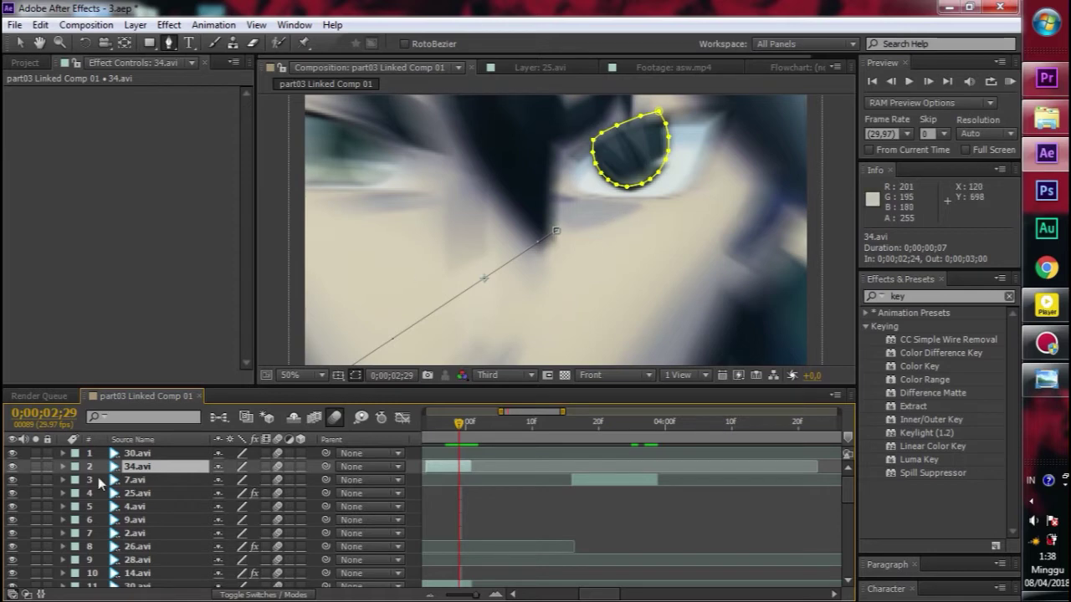
pyautogui.click(63, 466)
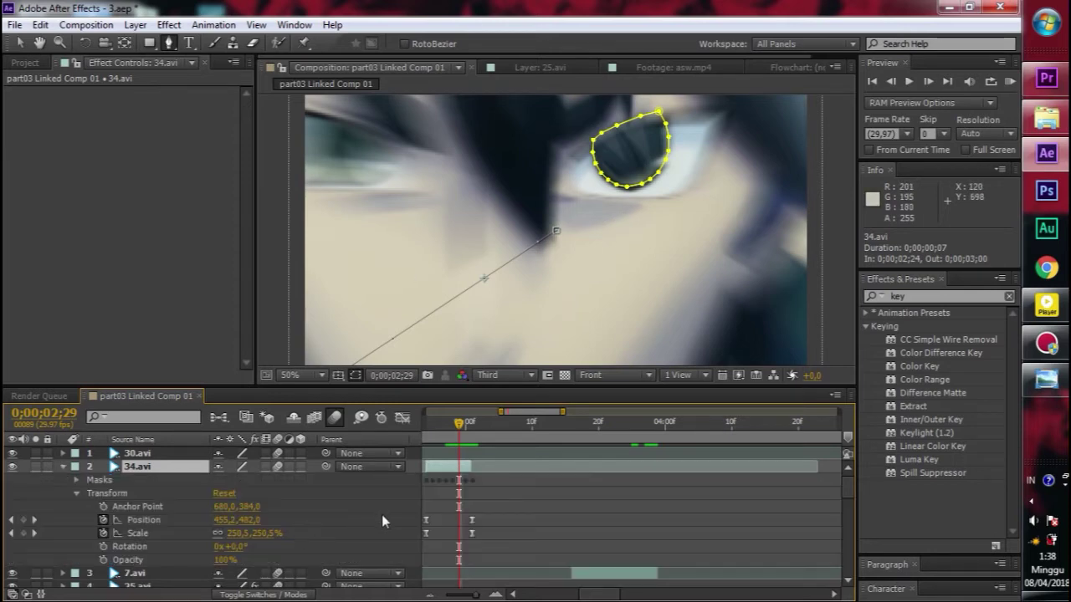
pyautogui.moveTo(473, 595); pyautogui.dragTo(481, 599)
pyautogui.moveTo(707, 504); pyautogui.dragTo(658, 544)
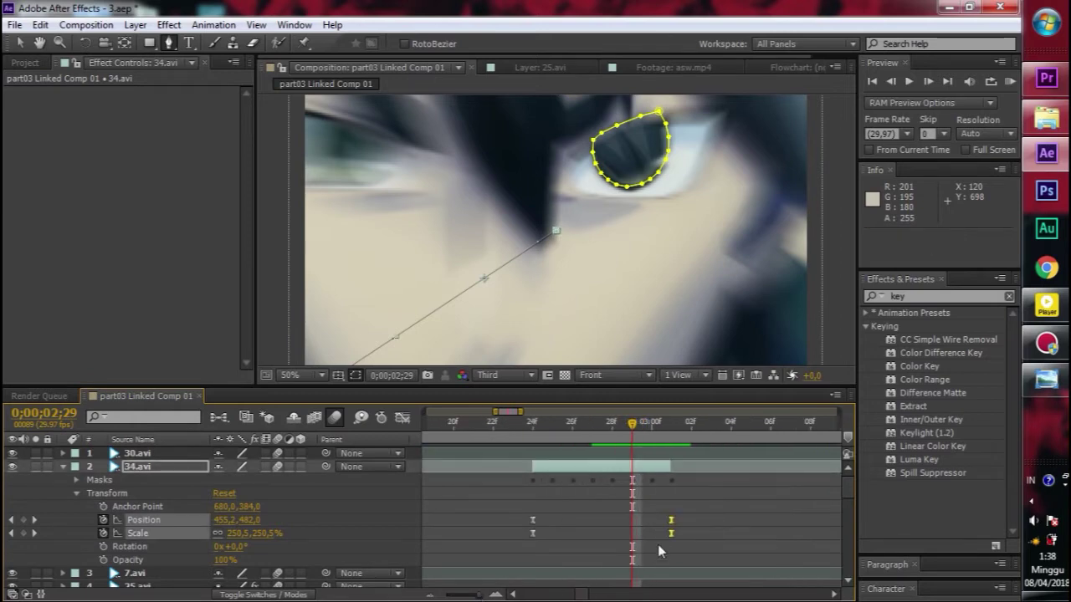
pyautogui.press('Delete')
pyautogui.moveTo(637, 428); pyautogui.dragTo(552, 444)
pyautogui.press(',')
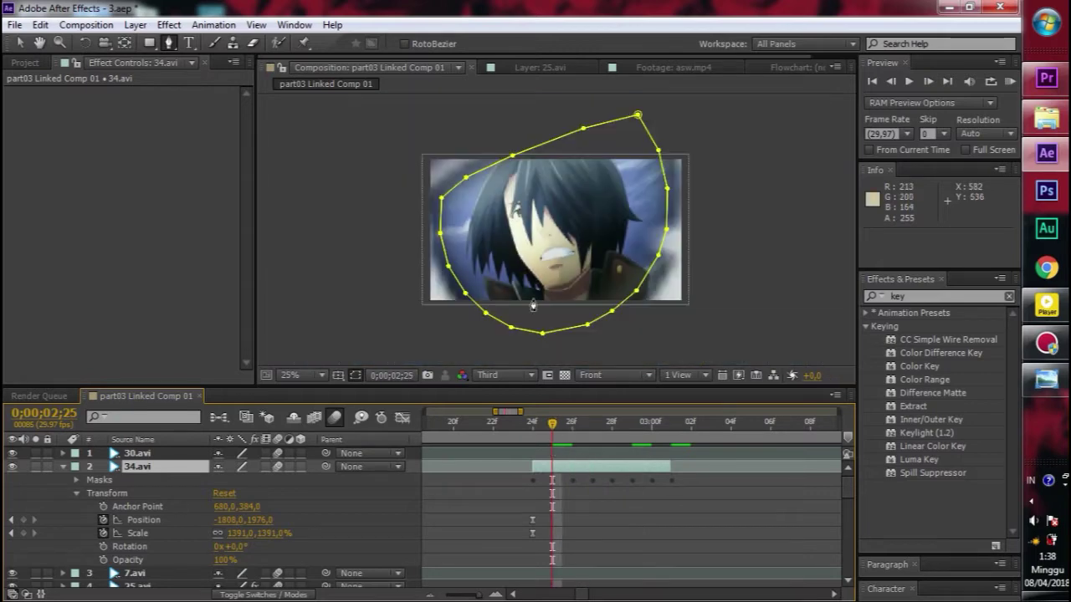
pyautogui.click(532, 426)
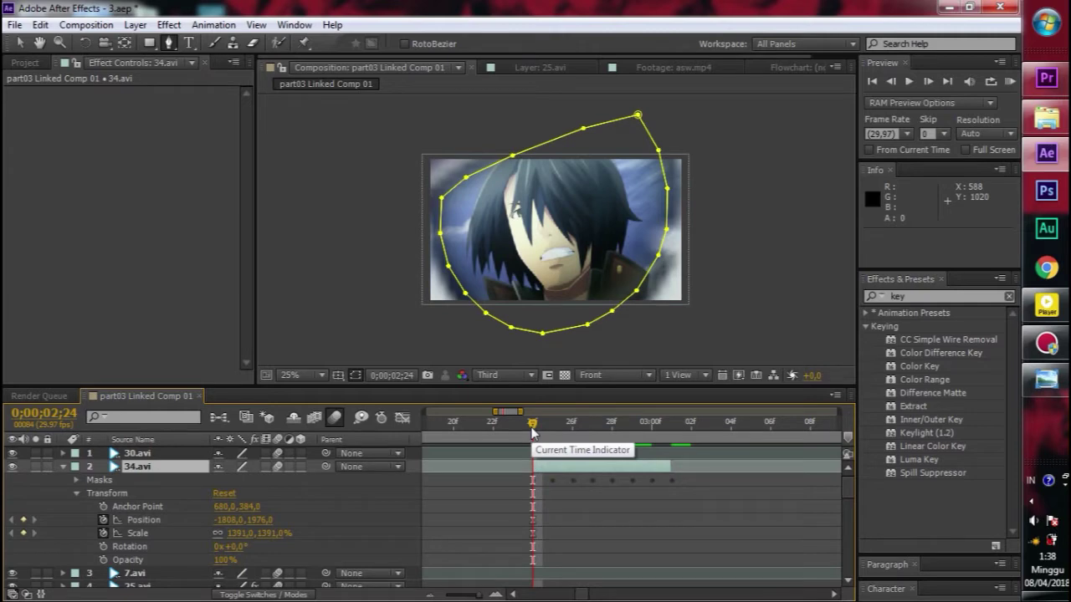
pyautogui.hotkey('ctrl', 'z')
# Delete the first Position and Scale keyframes of layer 34.avi and move the current time to 0;00;02;24
pyautogui.moveTo(522, 508); pyautogui.dragTo(546, 543)
pyautogui.press('Delete')
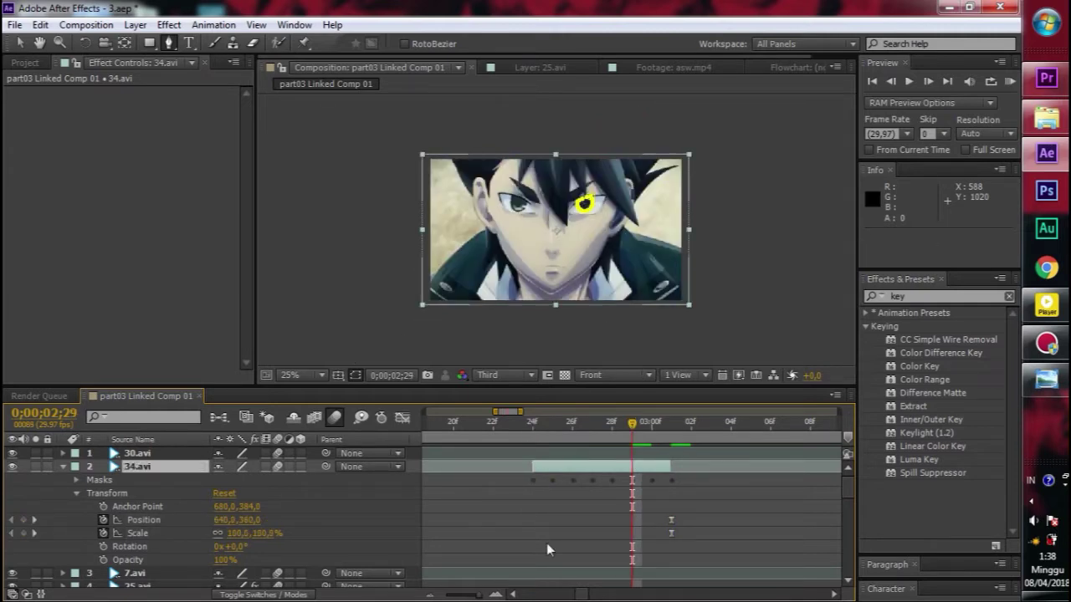
pyautogui.scroll(4, 607, 209)
pyautogui.scroll(-2, 607, 210)
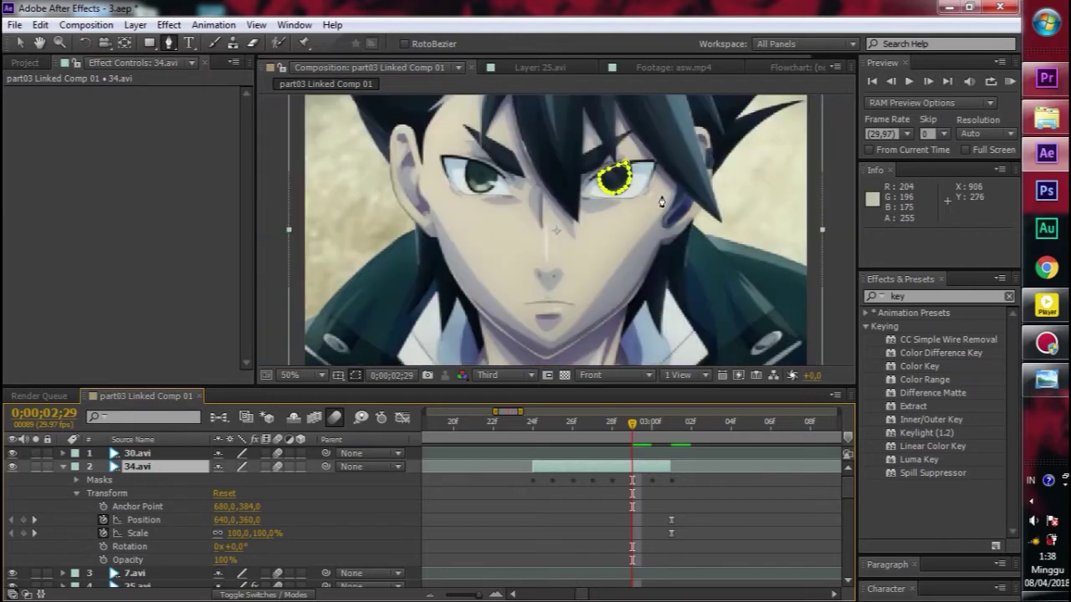
pyautogui.press('.')
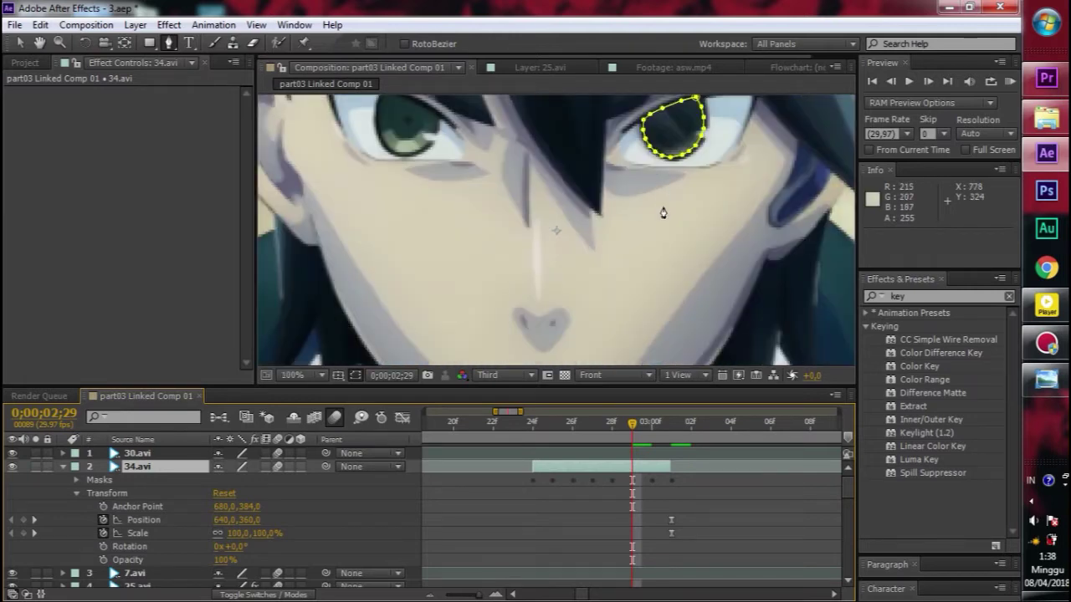
pyautogui.click(535, 438)
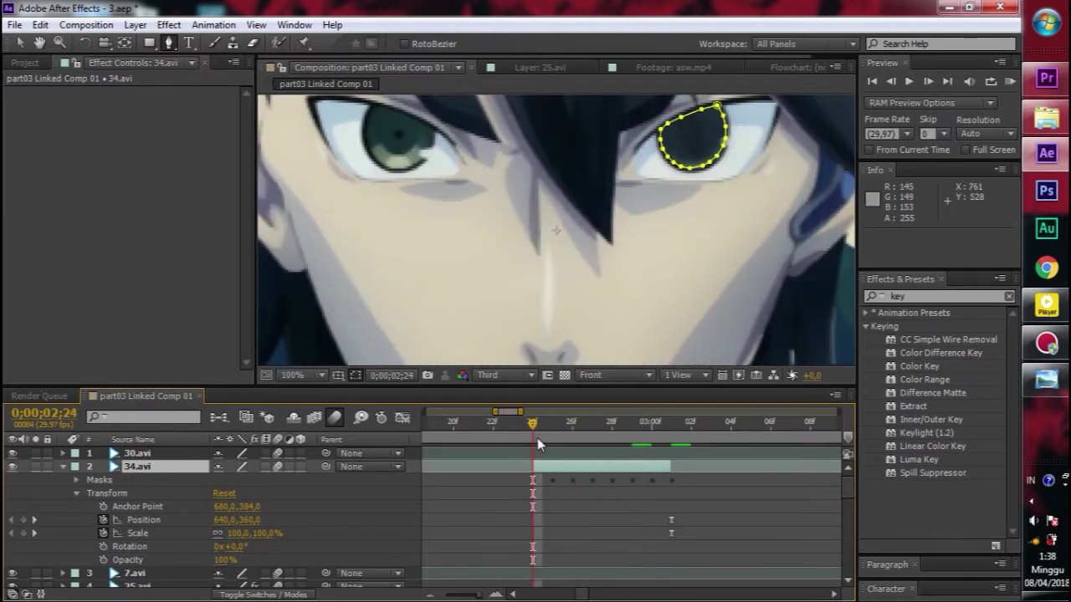
# Delete the existing eye mask from layer 34.avi
pyautogui.click(481, 595)
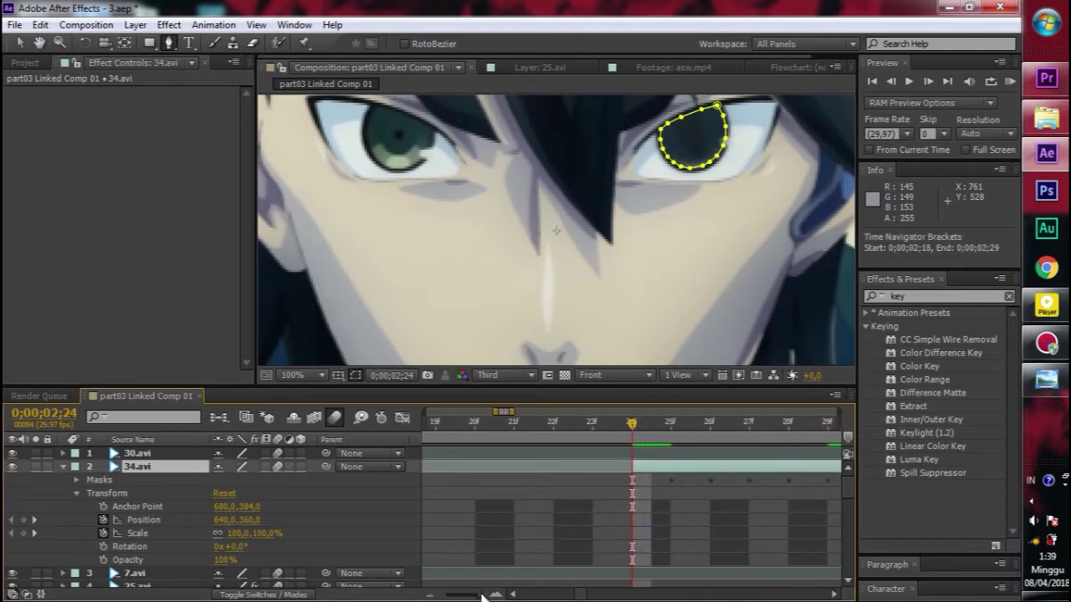
pyautogui.click(833, 594)
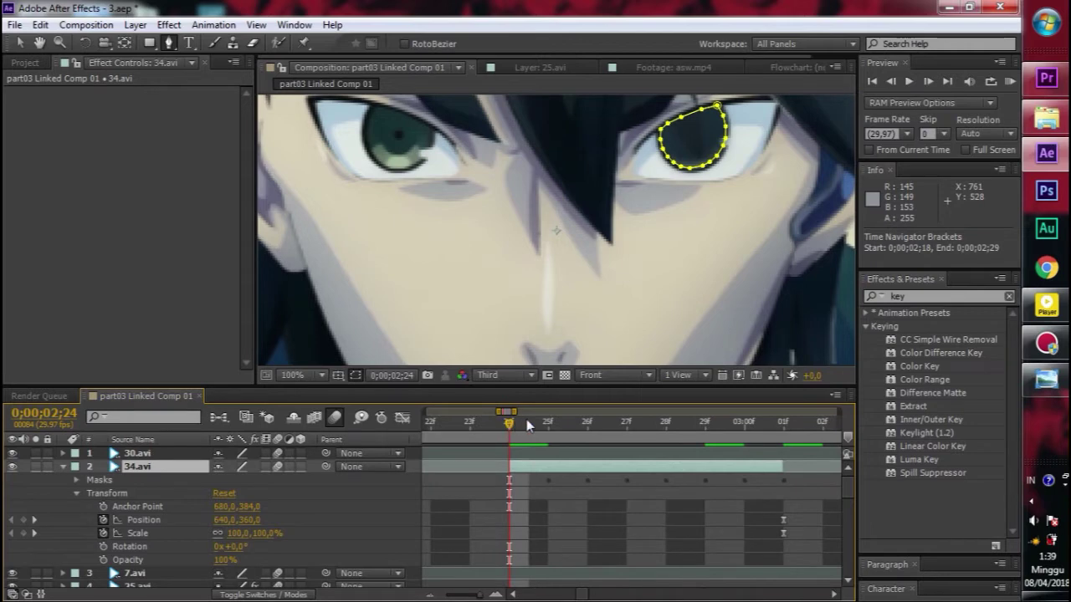
pyautogui.click(104, 480)
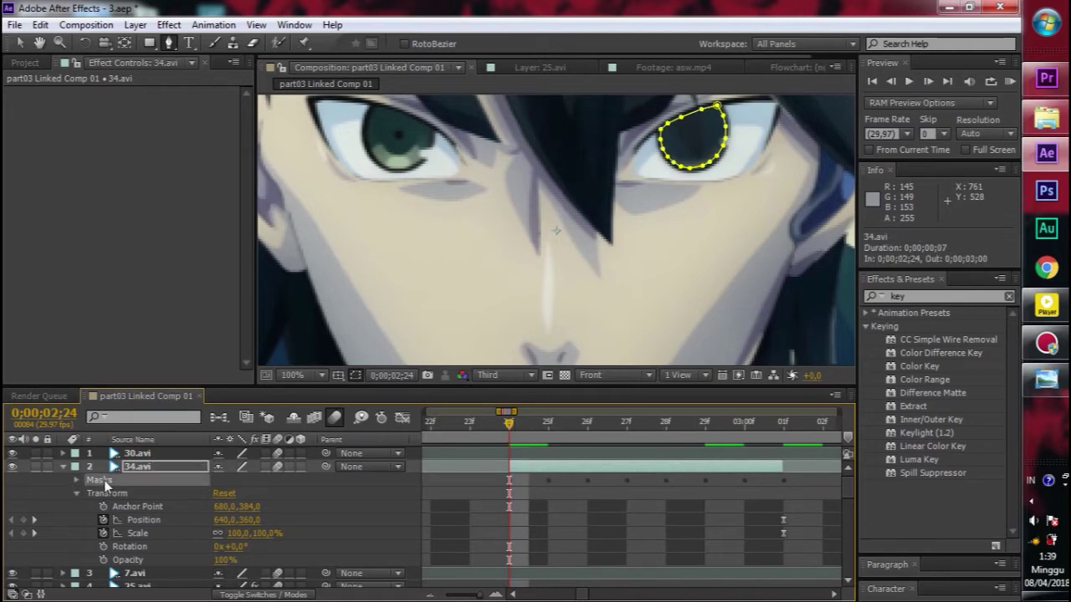
pyautogui.press('Delete')
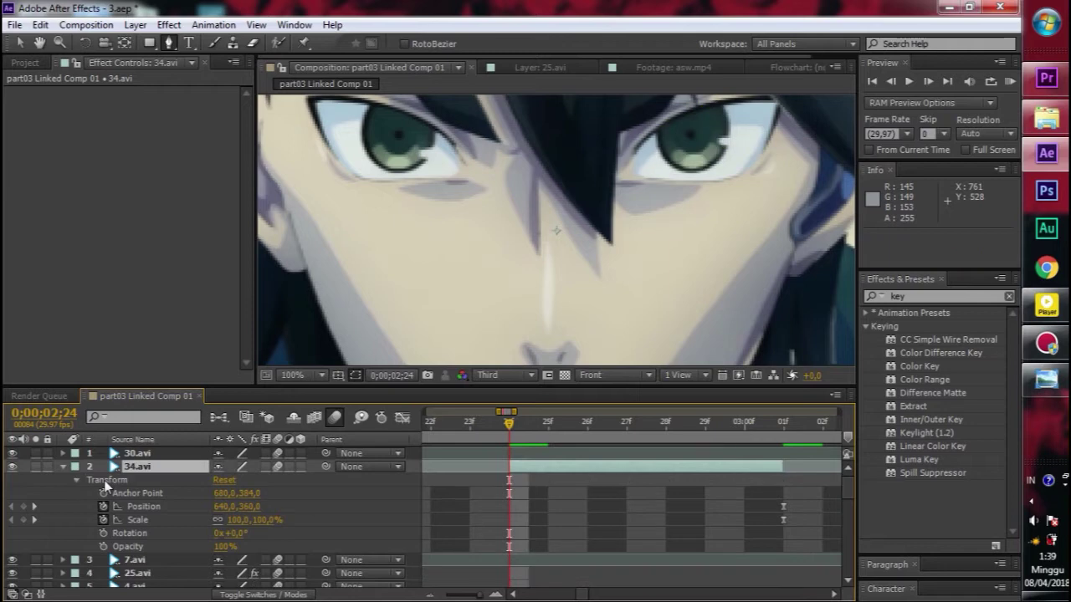
# Open layer 34.avi in its own Layer view and frame the character's eye closely
pyautogui.click(20, 42)
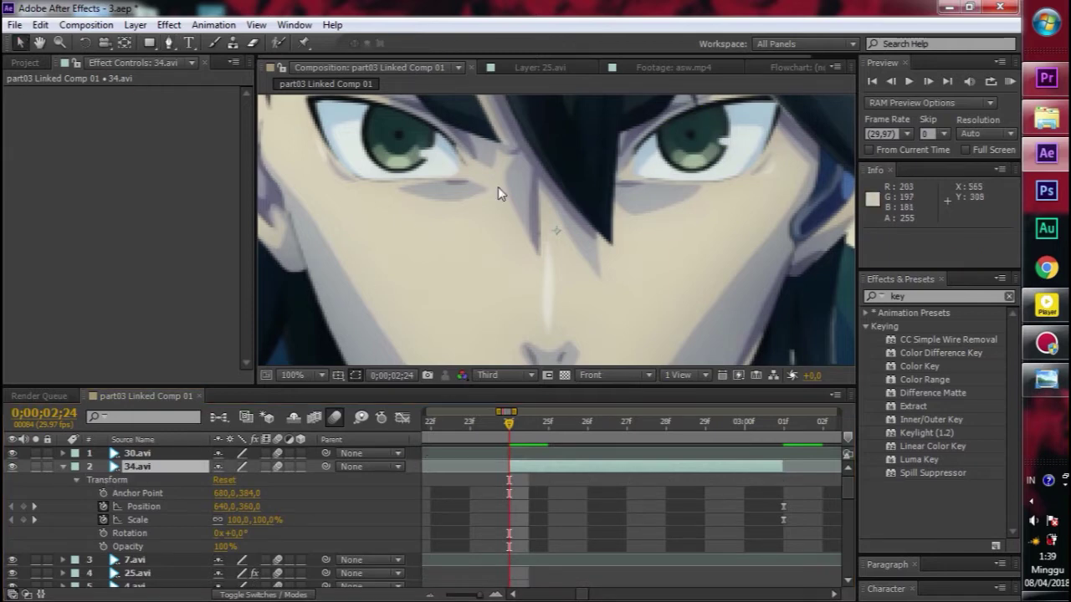
pyautogui.doubleClick(567, 469)
pyautogui.press(',')
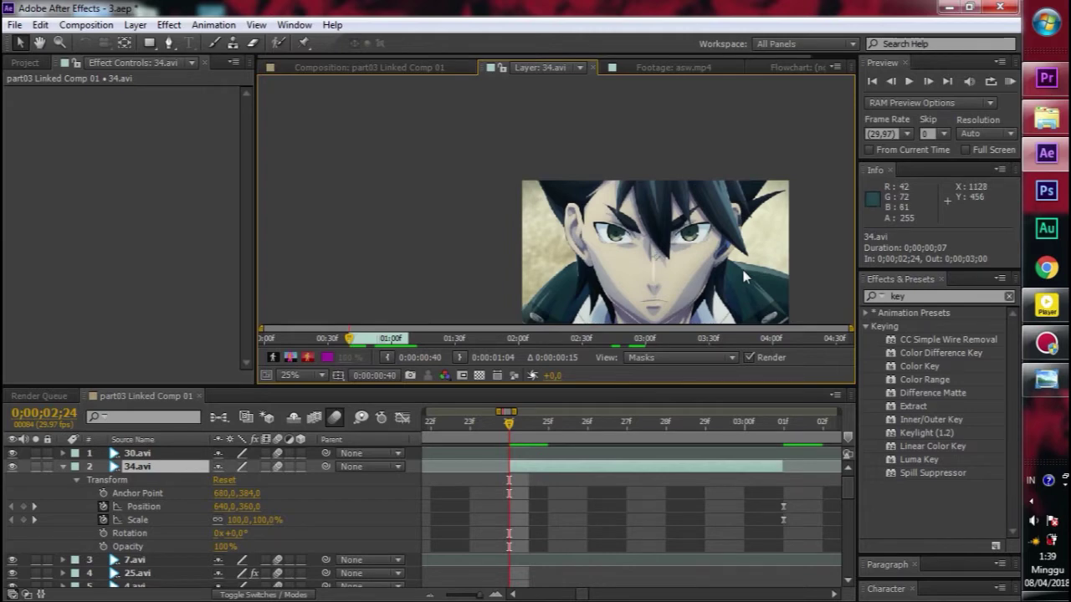
pyautogui.press('h')
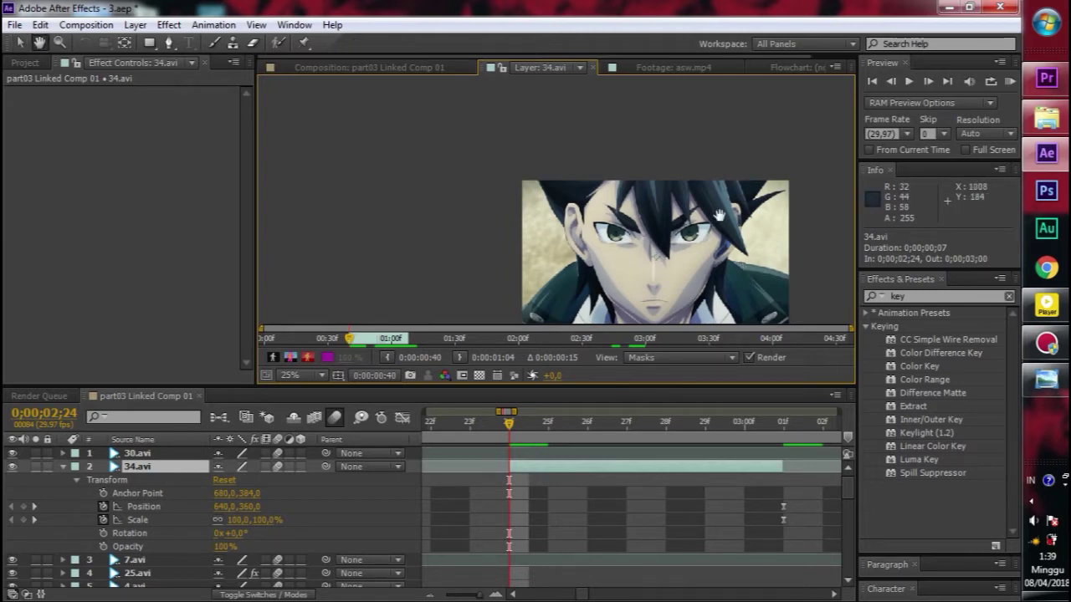
pyautogui.moveTo(687, 249); pyautogui.dragTo(603, 194)
pyautogui.press('g')
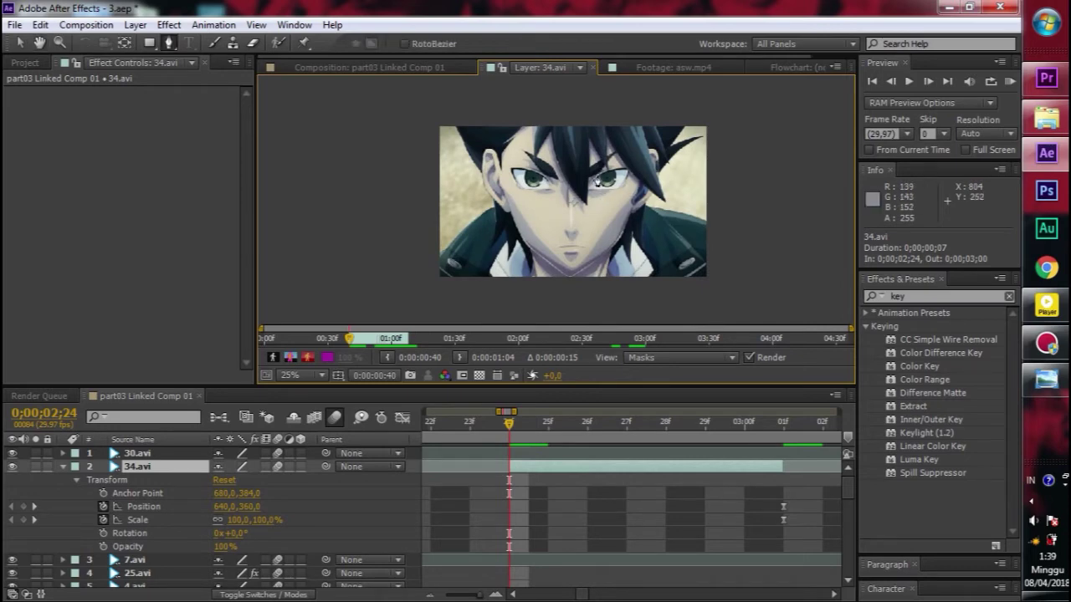
pyautogui.scroll(4, 600, 184)
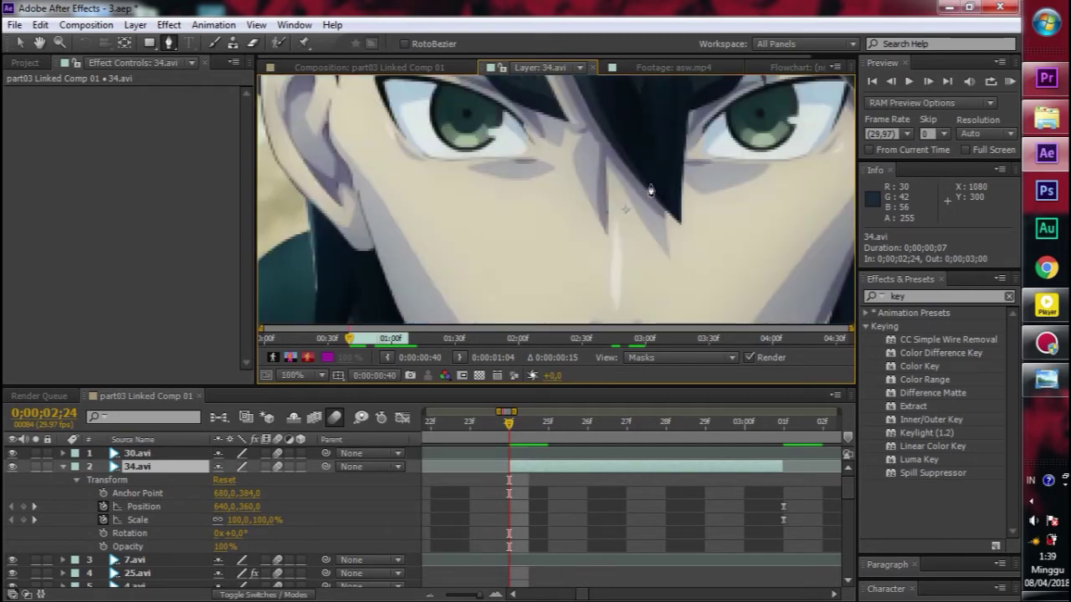
pyautogui.press('v')
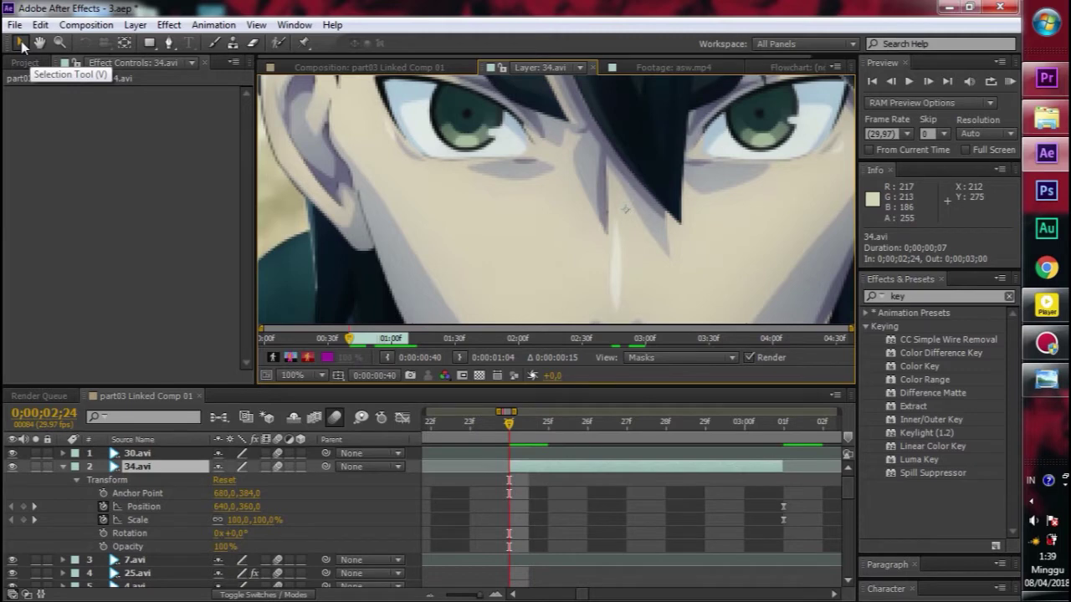
pyautogui.press('h')
pyautogui.scroll(2, 694, 192)
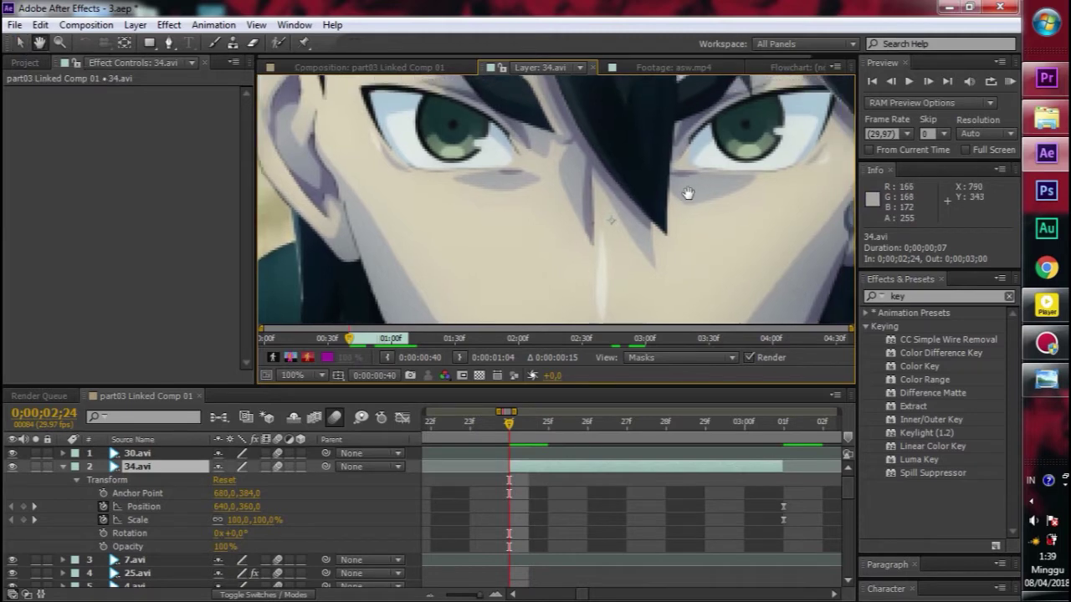
pyautogui.moveTo(665, 202); pyautogui.dragTo(615, 197)
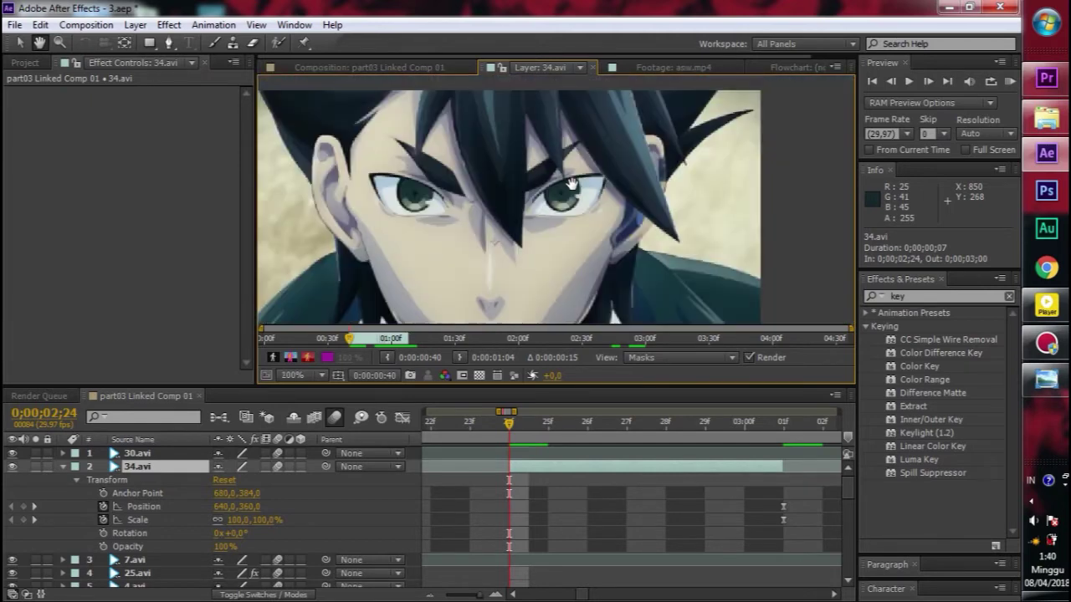
pyautogui.scroll(-1, 572, 184)
pyautogui.scroll(5, 571, 184)
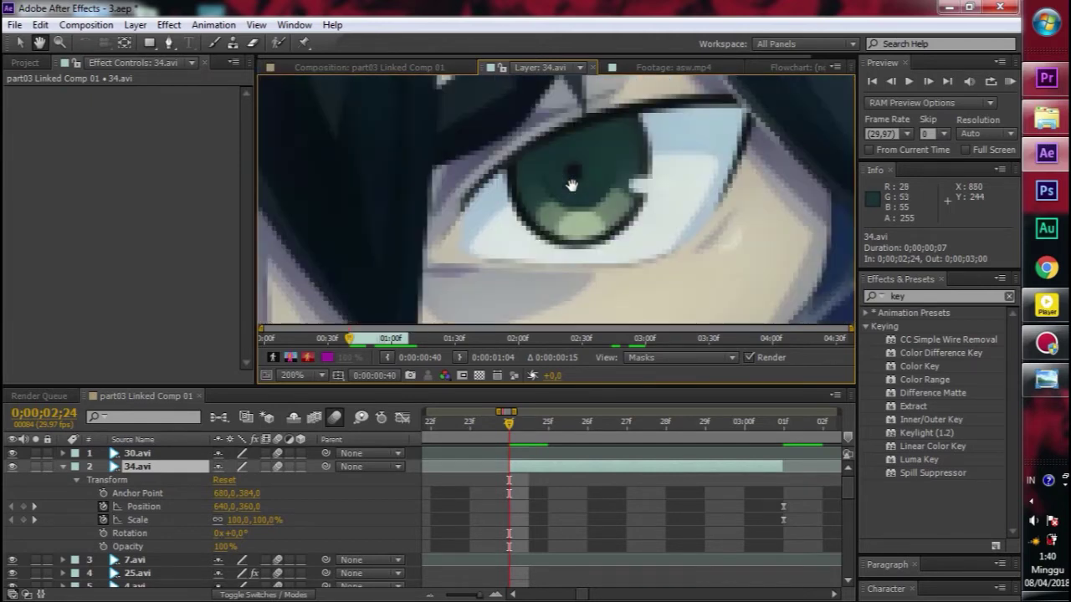
# Try a Roto Brush foreground stroke across the iris of layer 34.avi in the maximized Layer view
pyautogui.press('`')
pyautogui.scroll(1, 553, 312)
pyautogui.scroll(-1, 553, 312)
pyautogui.click(281, 42)
pyautogui.moveTo(493, 281); pyautogui.dragTo(614, 302)
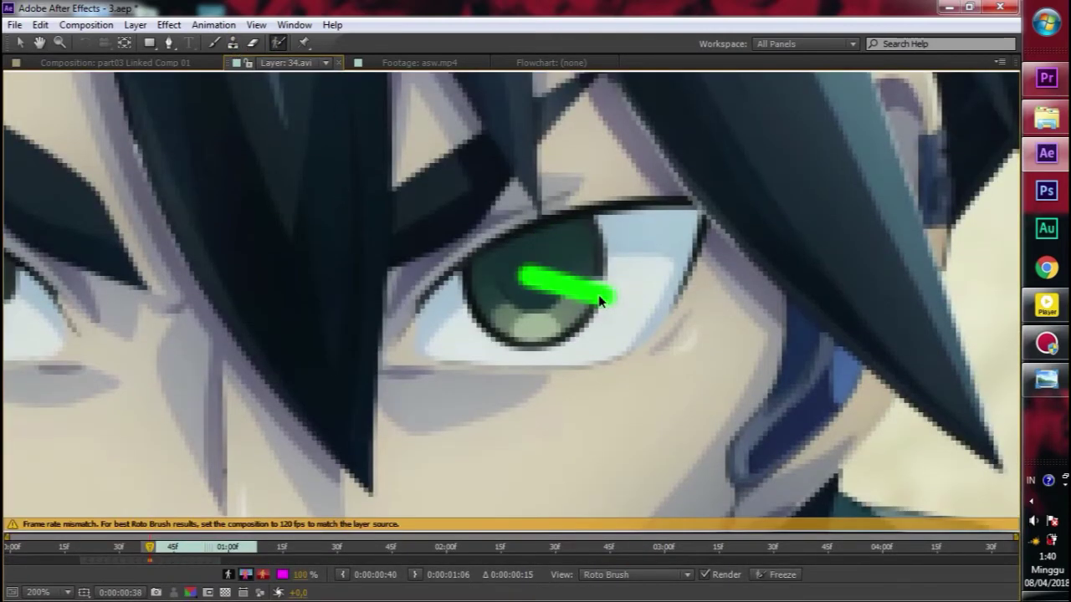
# Restore the normal panel layout and delete the Roto Brush effect from layer 34.avi
pyautogui.scroll(-5, 564, 281)
pyautogui.scroll(4, 548, 297)
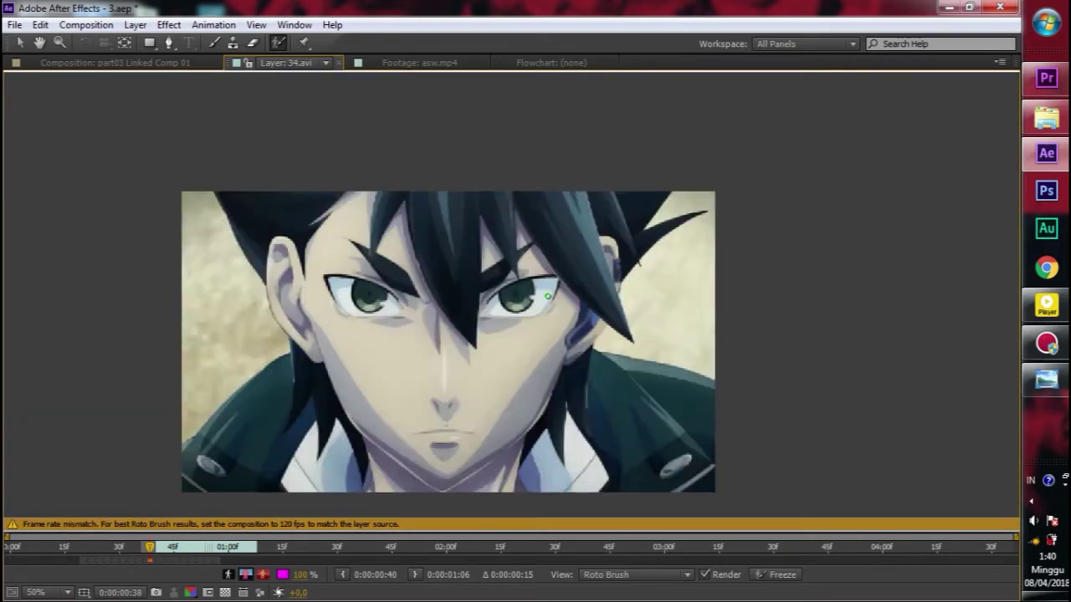
pyautogui.scroll(-1, 549, 297)
pyautogui.press('`')
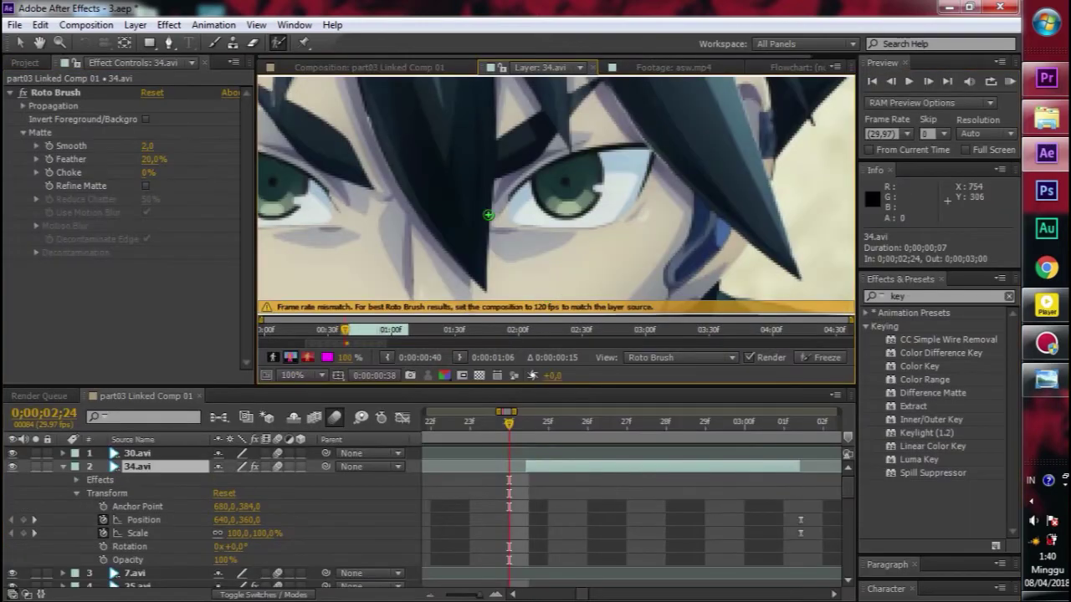
pyautogui.scroll(-1, 486, 215)
pyautogui.scroll(3, 573, 199)
pyautogui.click(93, 97)
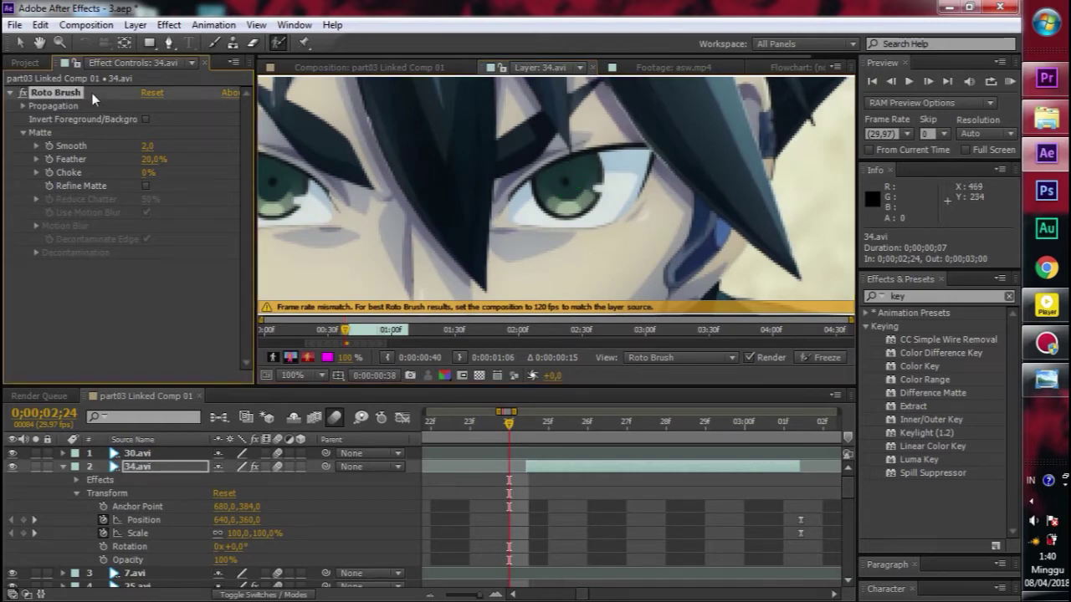
pyautogui.press('Delete')
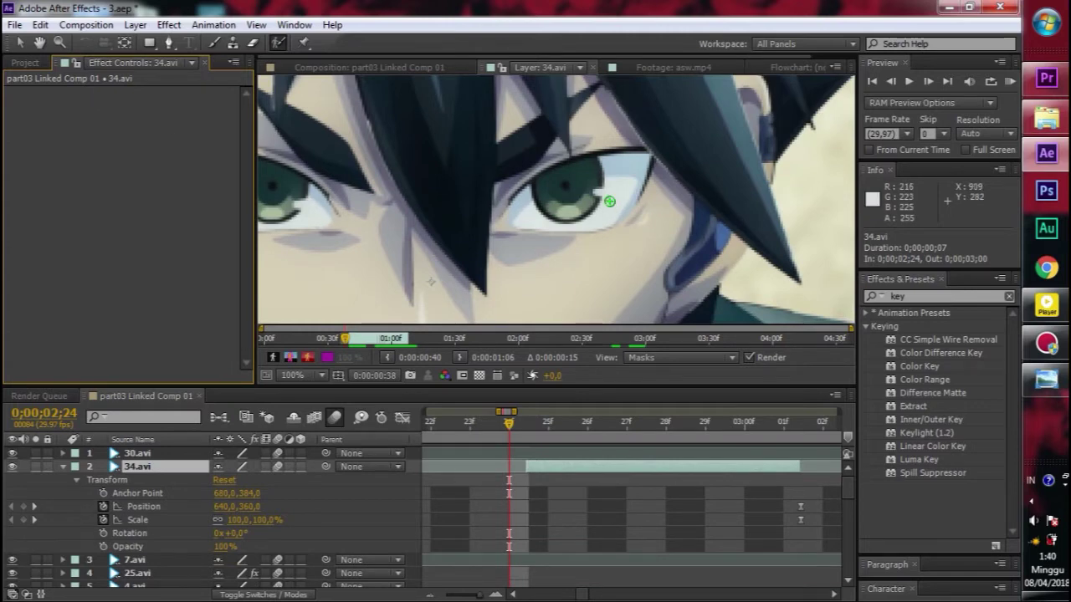
# Draw a closed ten-point Pen mask around the iris of the character's eye in layer 34.avi
pyautogui.press('g')
pyautogui.press('.')
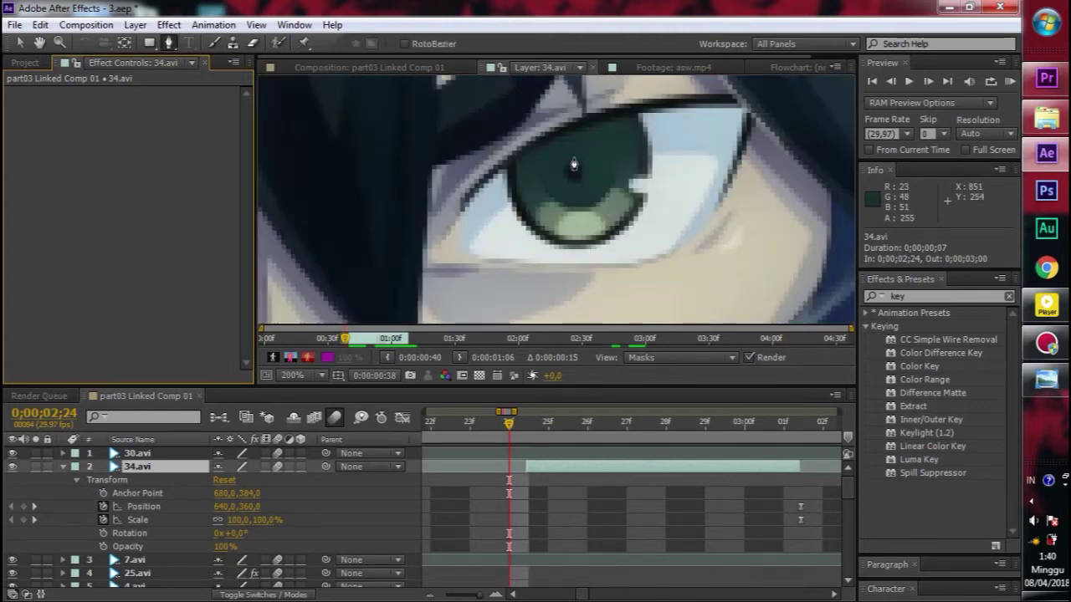
pyautogui.click(515, 161)
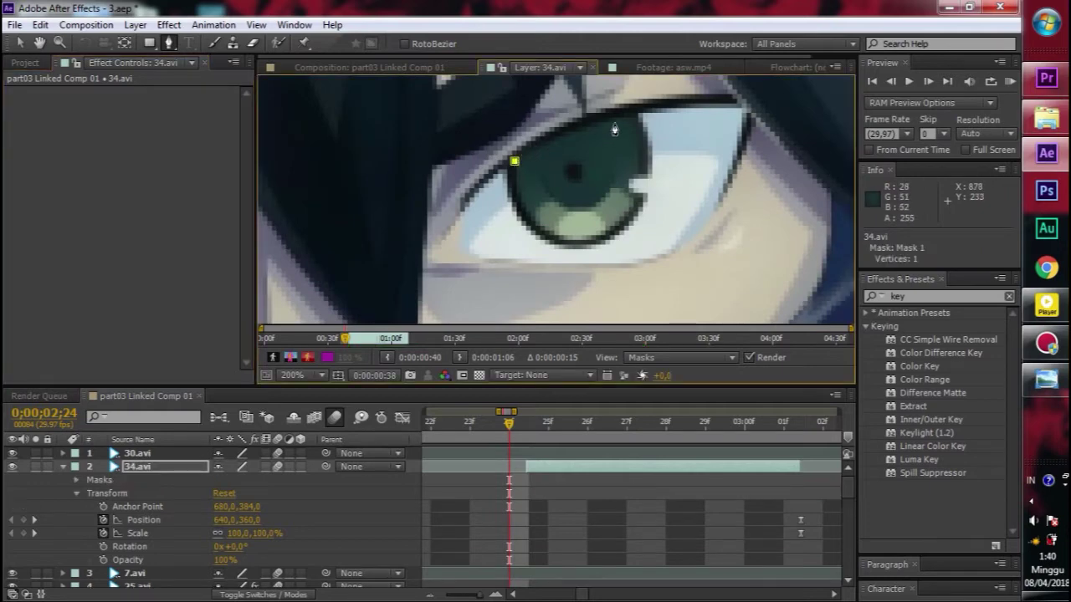
pyautogui.click(569, 133)
pyautogui.click(632, 113)
pyautogui.click(644, 153)
pyautogui.click(638, 189)
pyautogui.click(628, 217)
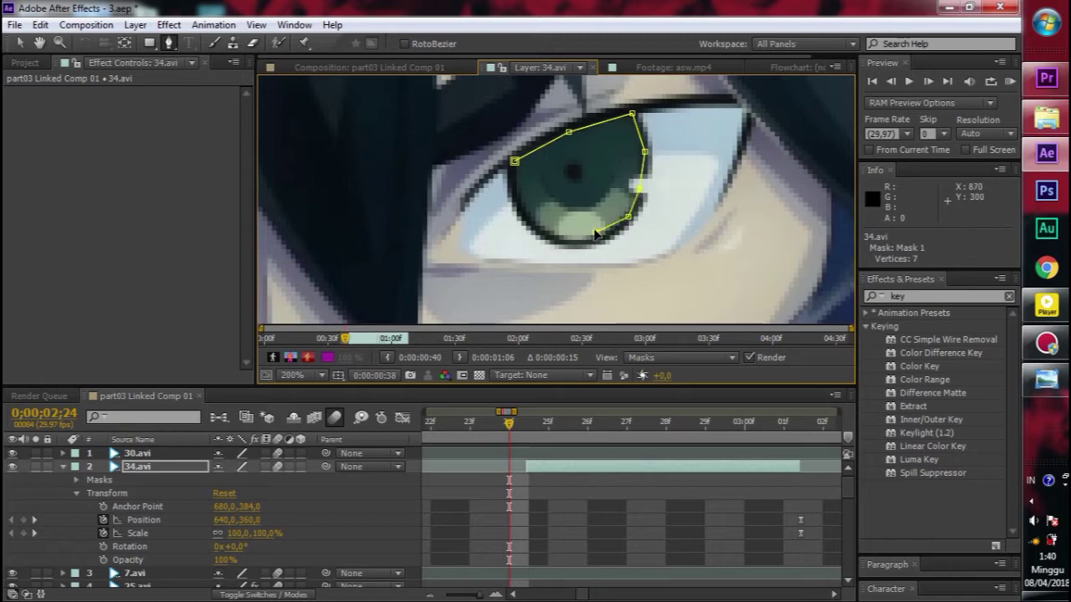
pyautogui.click(602, 234)
pyautogui.click(580, 241)
pyautogui.click(545, 229)
pyautogui.click(516, 201)
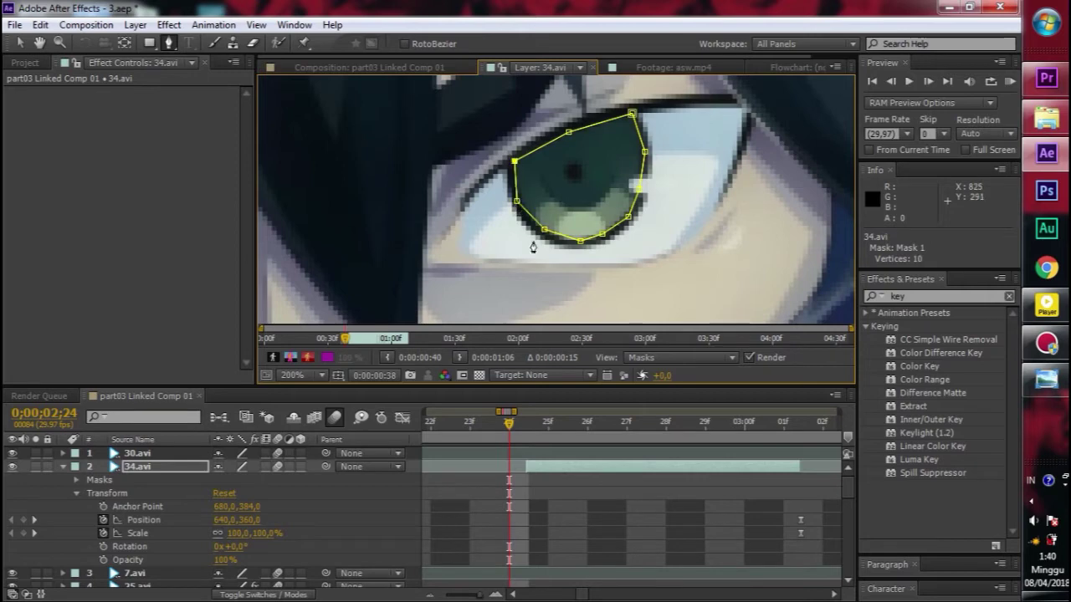
pyautogui.click(515, 160)
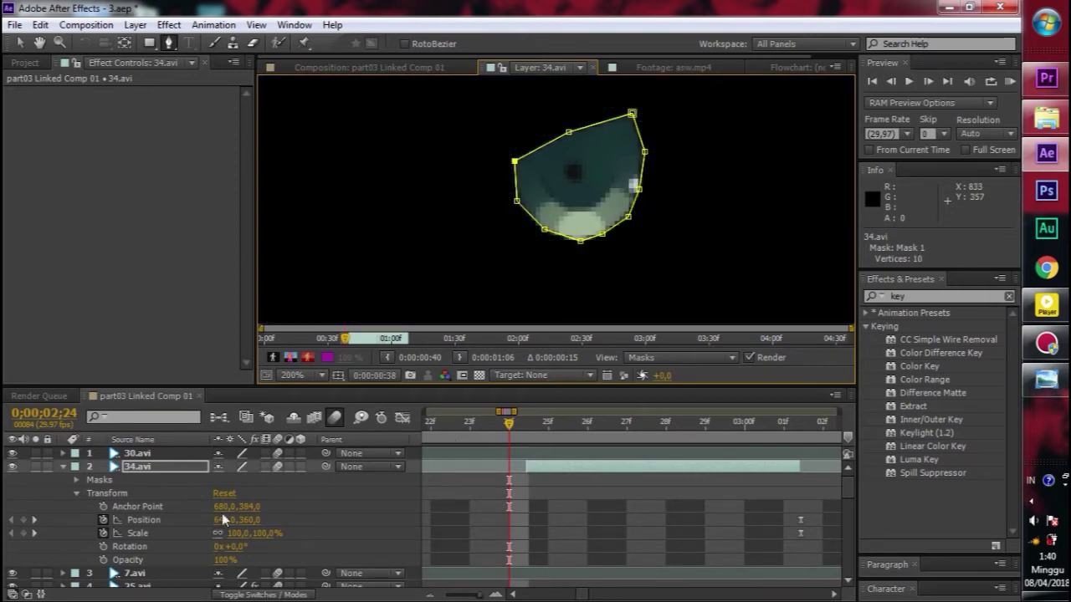
# Set the iris mask's mode on layer 34.avi to Subtract after trying None and Add
pyautogui.click(75, 494)
pyautogui.click(76, 480)
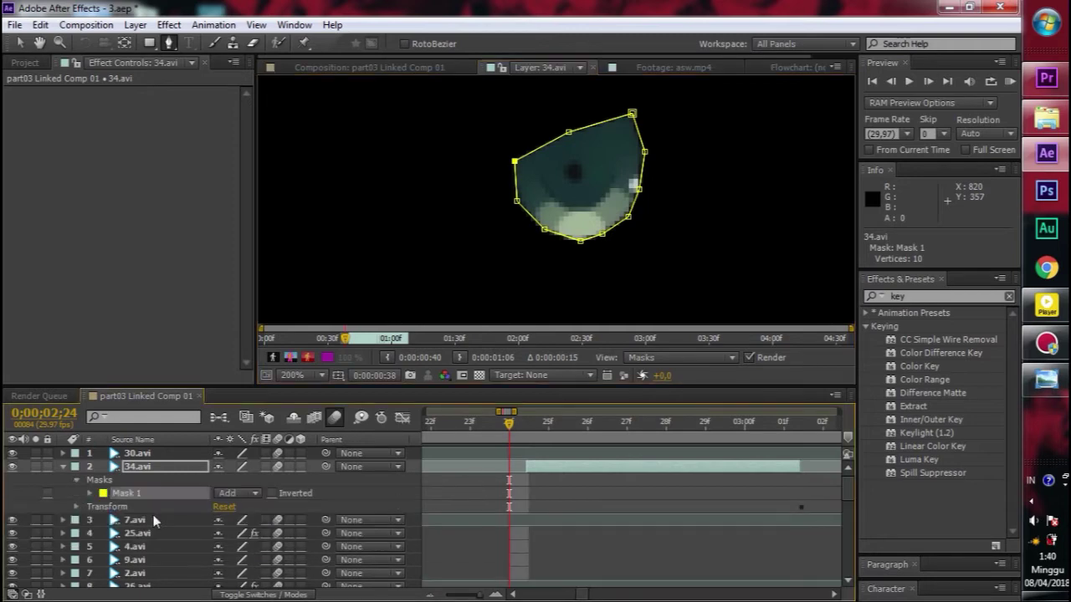
pyautogui.click(236, 493)
pyautogui.click(251, 373)
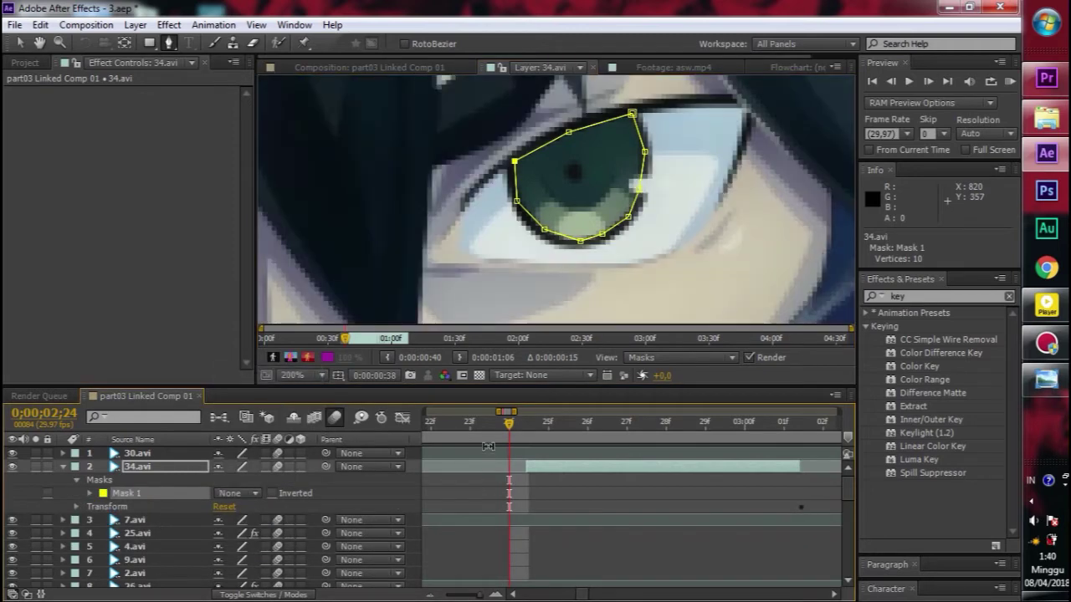
pyautogui.click(248, 499)
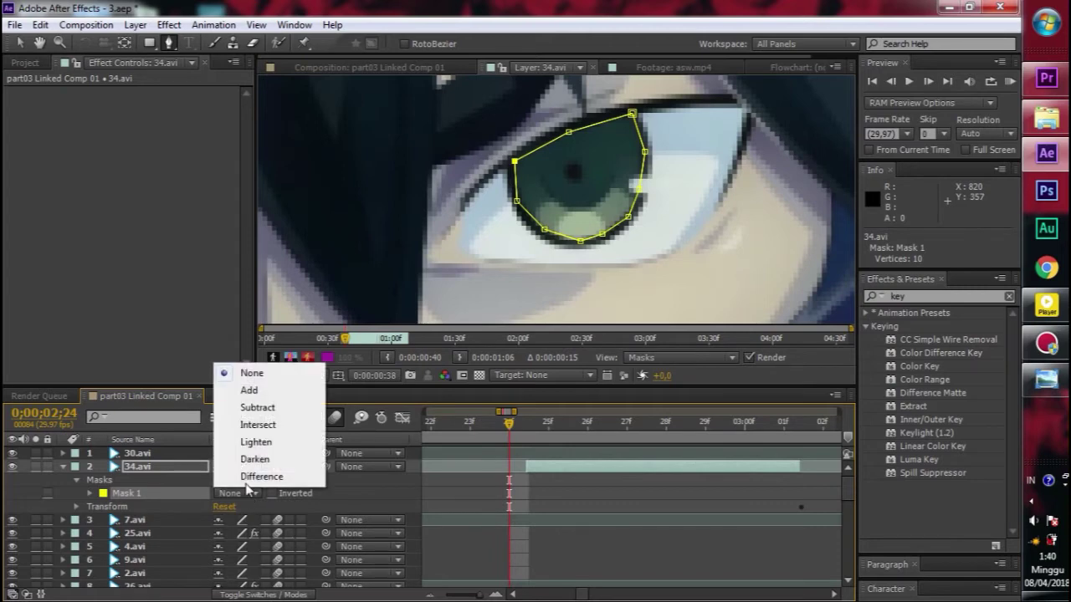
pyautogui.click(249, 391)
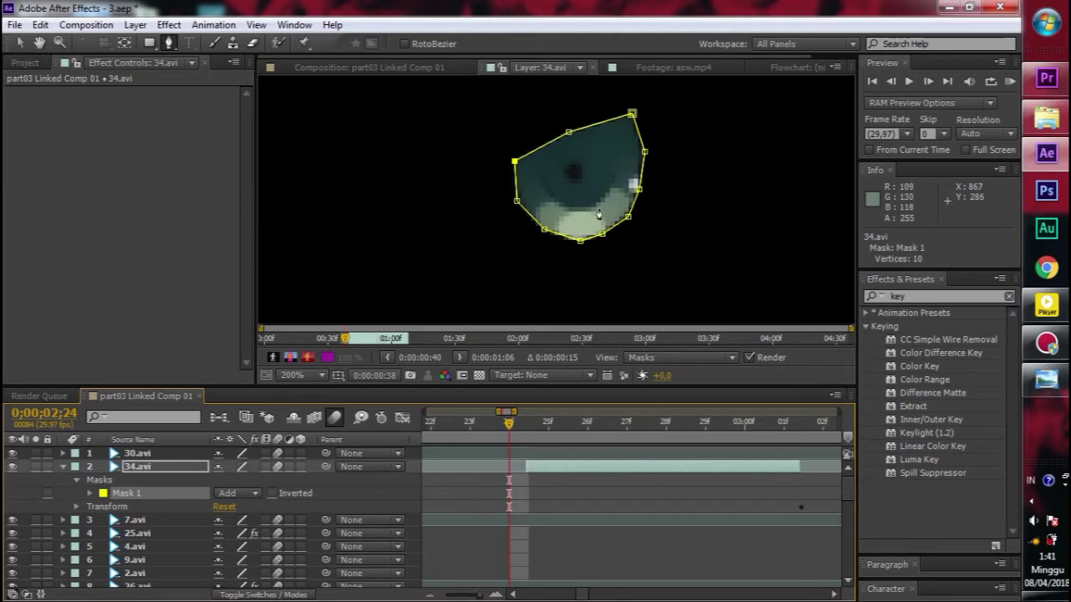
pyautogui.click(239, 494)
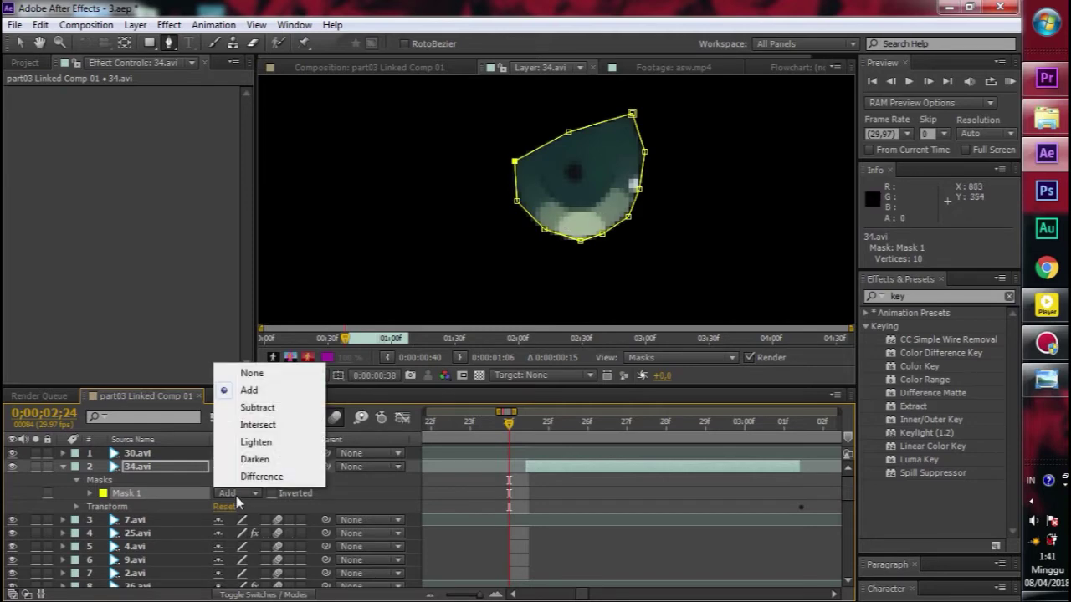
pyautogui.click(256, 409)
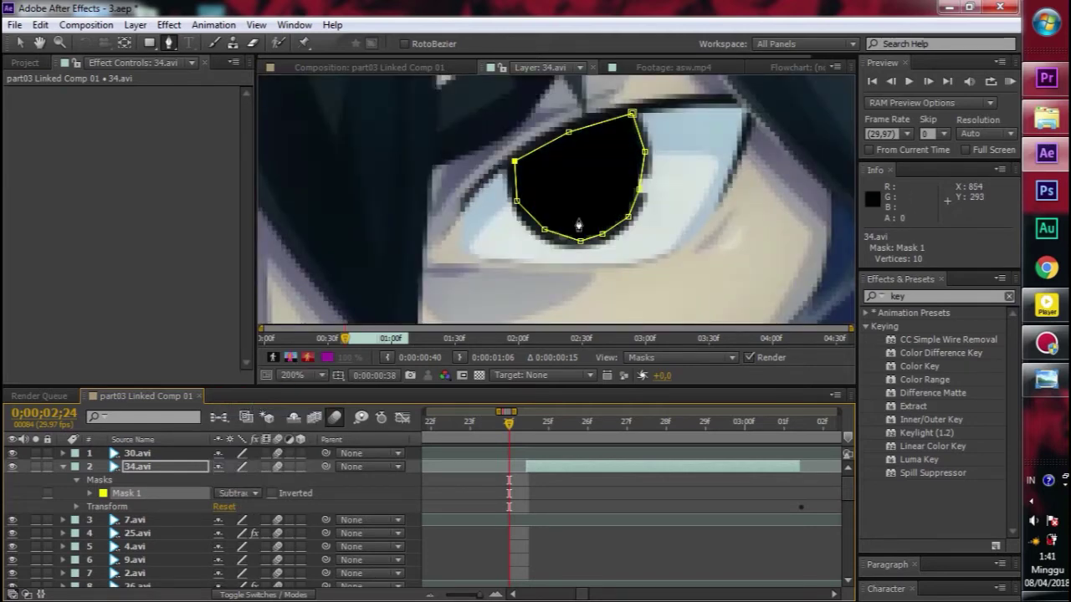
pyautogui.scroll(-3, 577, 224)
pyautogui.scroll(3, 577, 224)
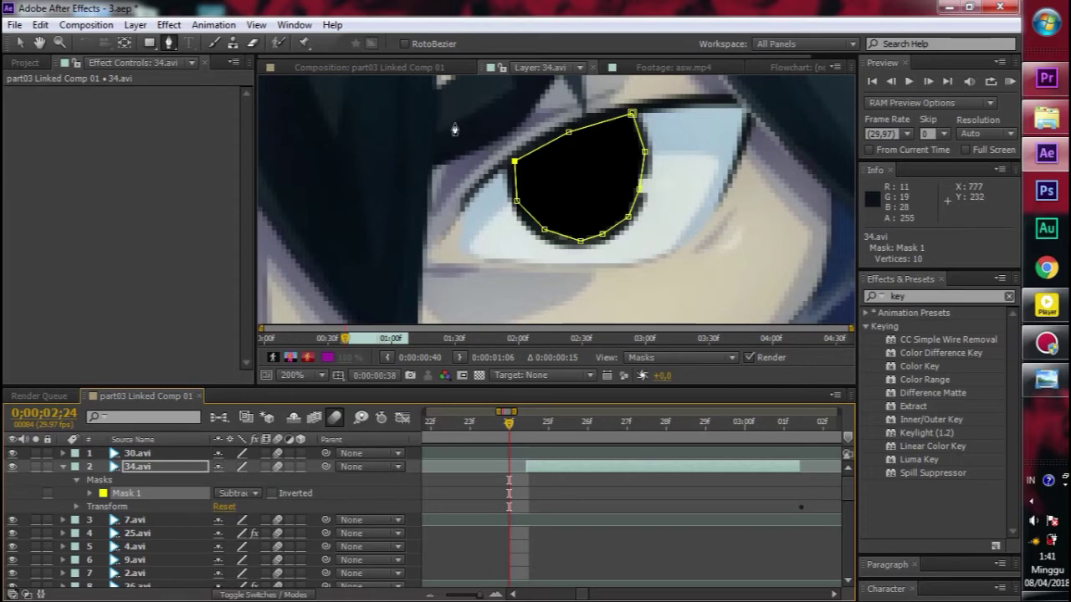
# Return to the part03 Linked Comp 01 composition view and inspect the cut-out iris at 0;00;02;25
pyautogui.press('`')
pyautogui.press('`')
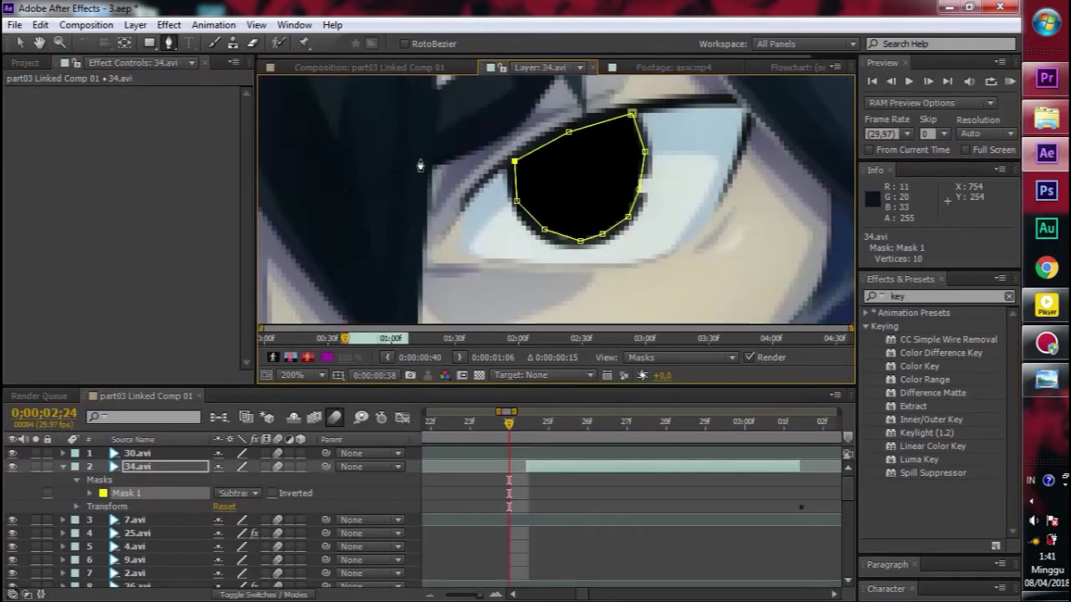
pyautogui.press('v')
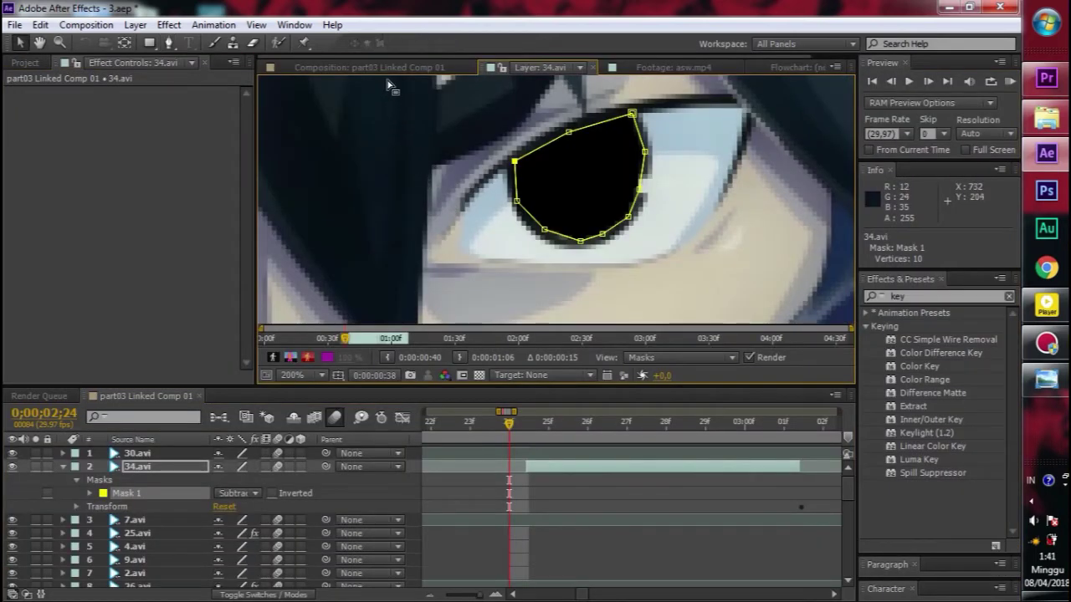
pyautogui.click(389, 67)
pyautogui.press(',')
pyautogui.press(',')
pyautogui.press(',')
pyautogui.press(',')
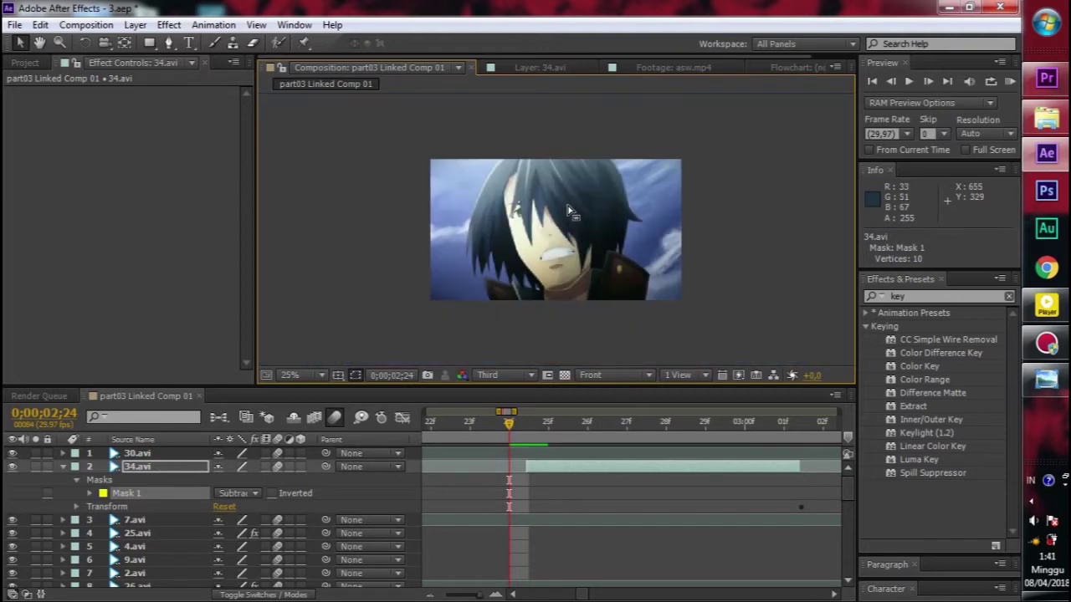
pyautogui.click(548, 424)
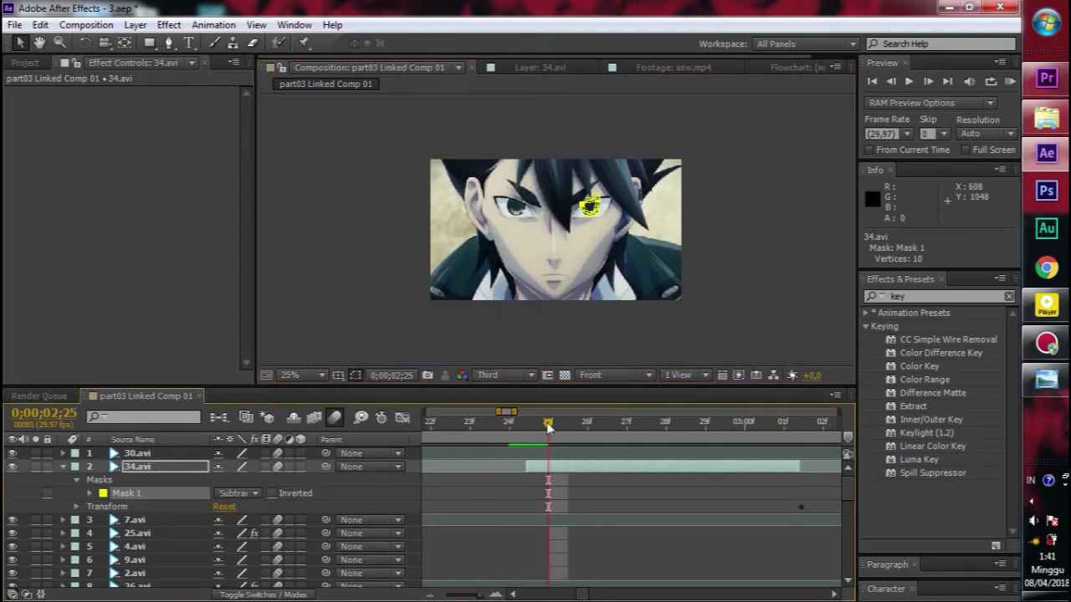
pyautogui.scroll(4, 610, 254)
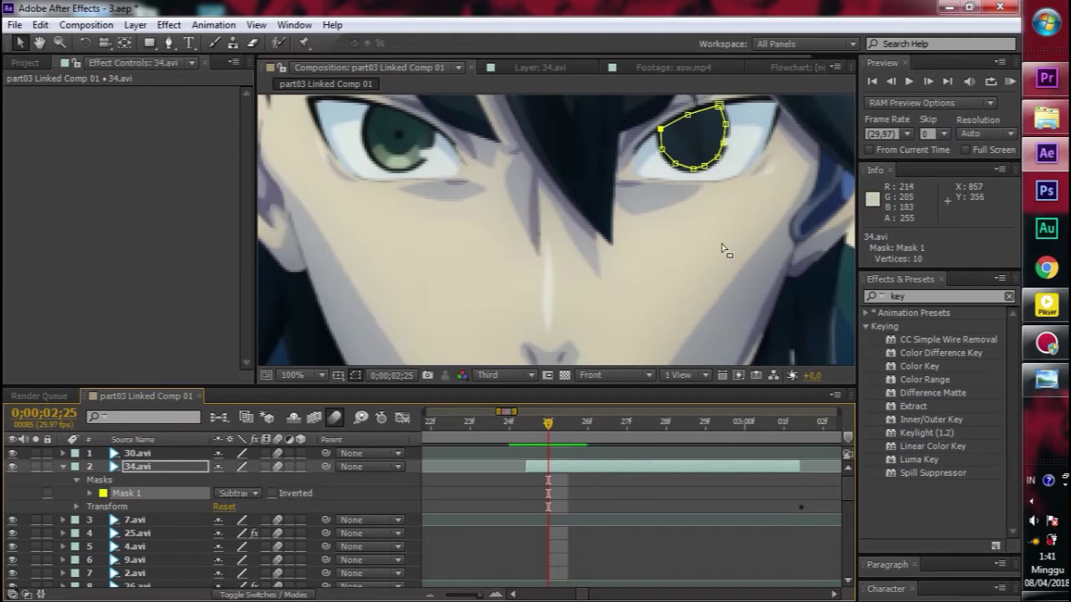
# Compare frames 0;00;02;24 and 0;00;02;25, and extend the start of layer 34.avi to 0;00;02;24
pyautogui.press('pageup')
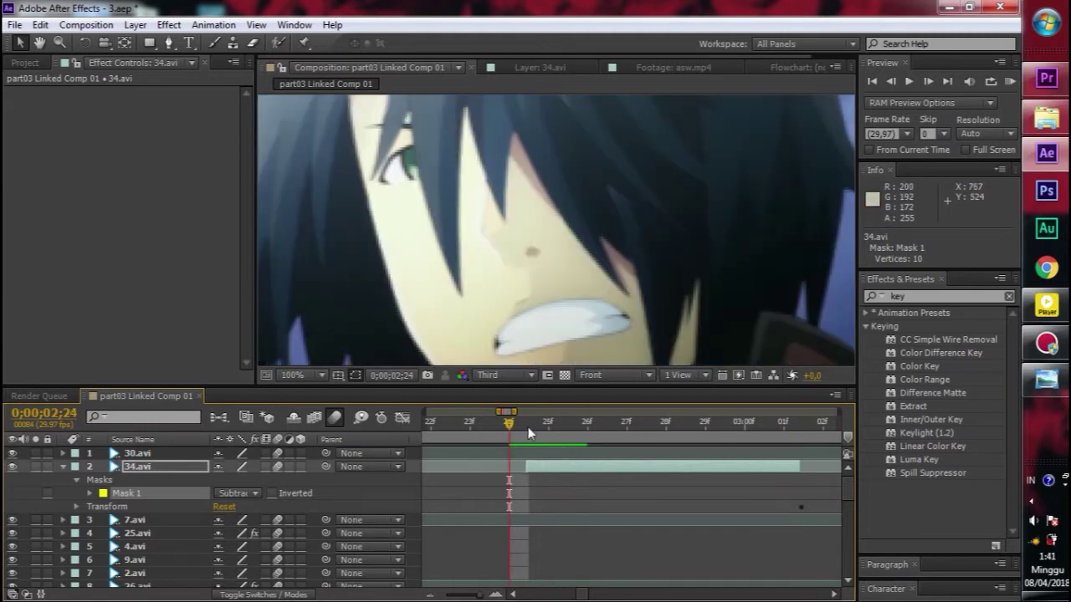
pyautogui.press('pagedown')
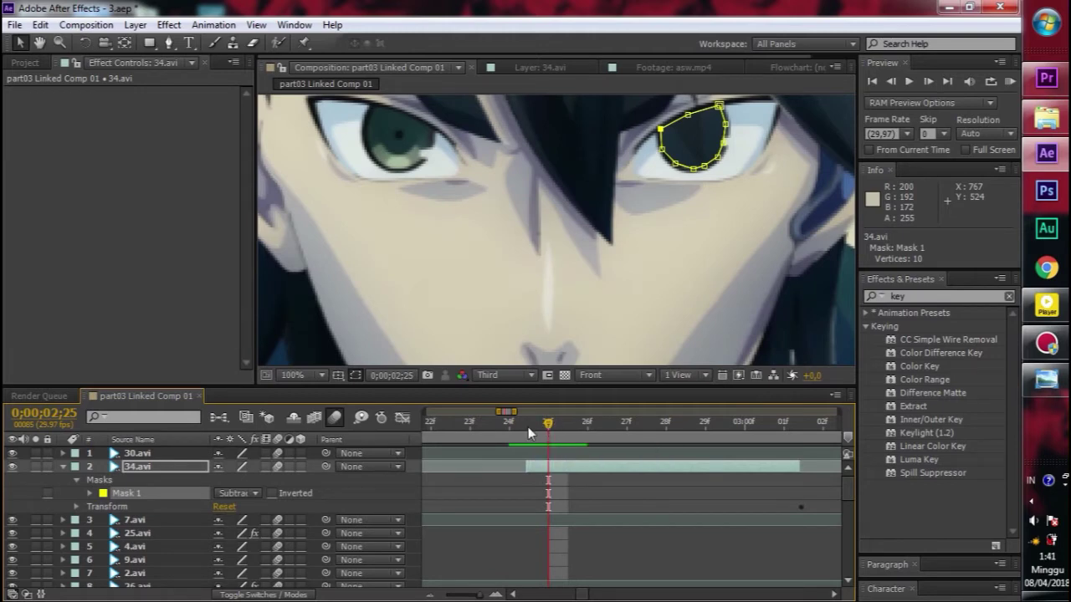
pyautogui.click(509, 424)
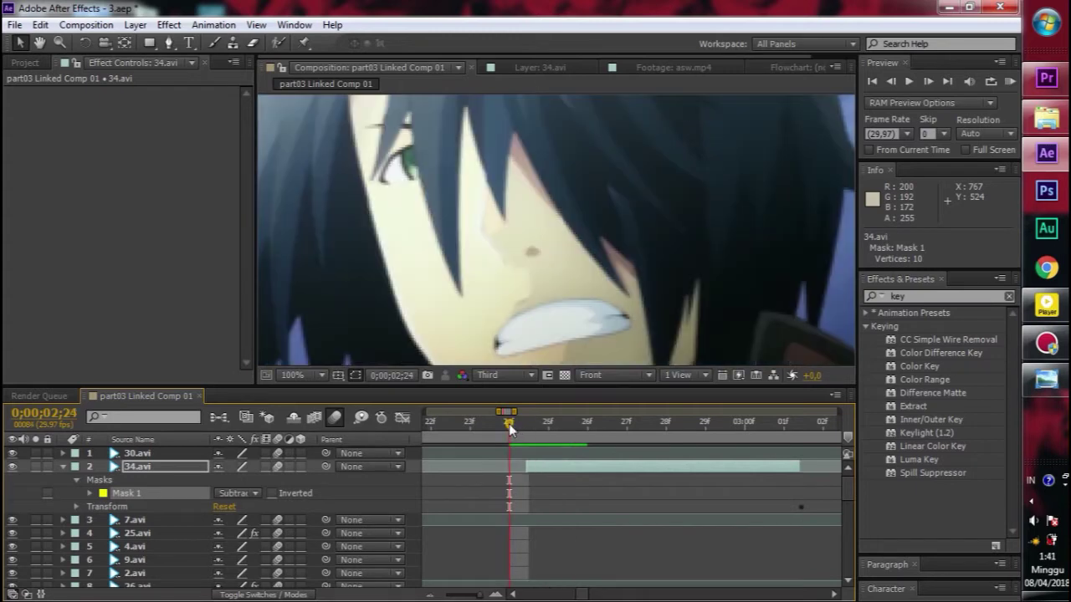
pyautogui.click(548, 423)
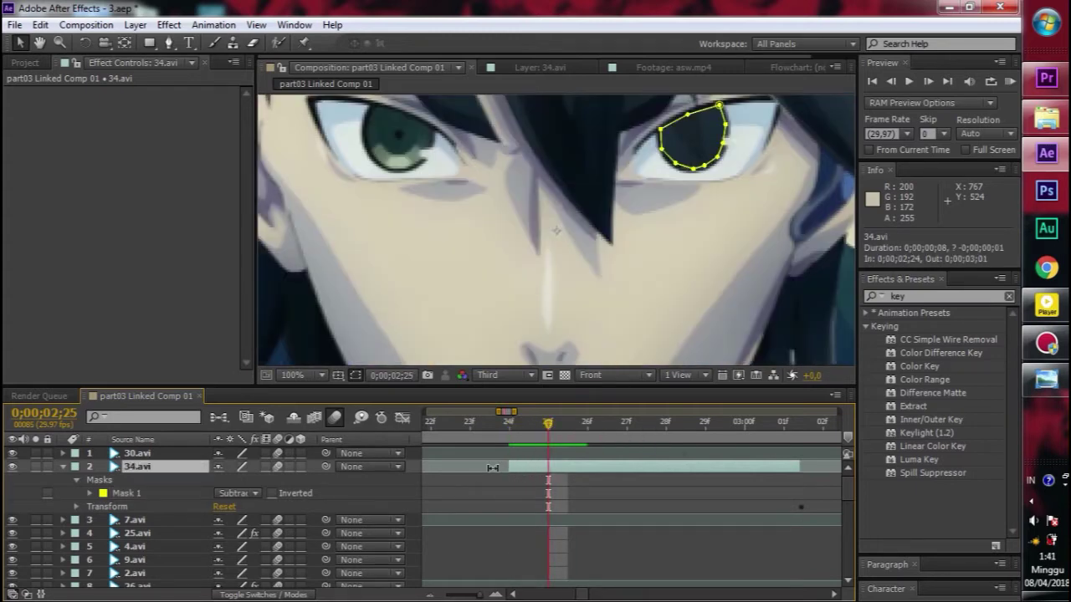
# Enable keyframing for Mask 1's Mask Path and Mask Feather at 0;00;02;24
pyautogui.click(89, 494)
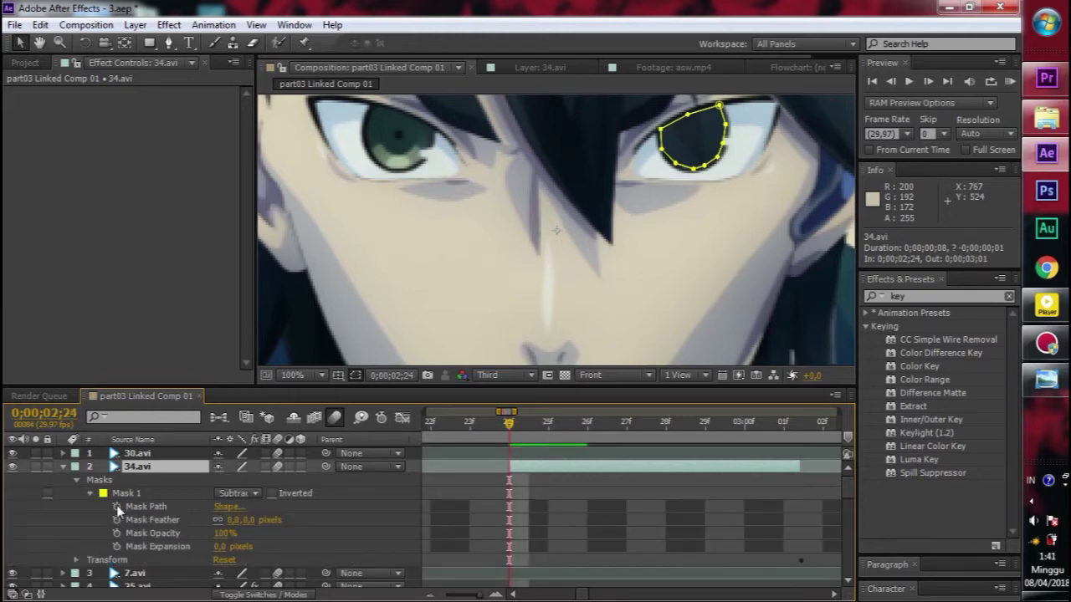
pyautogui.click(117, 507)
pyautogui.click(117, 520)
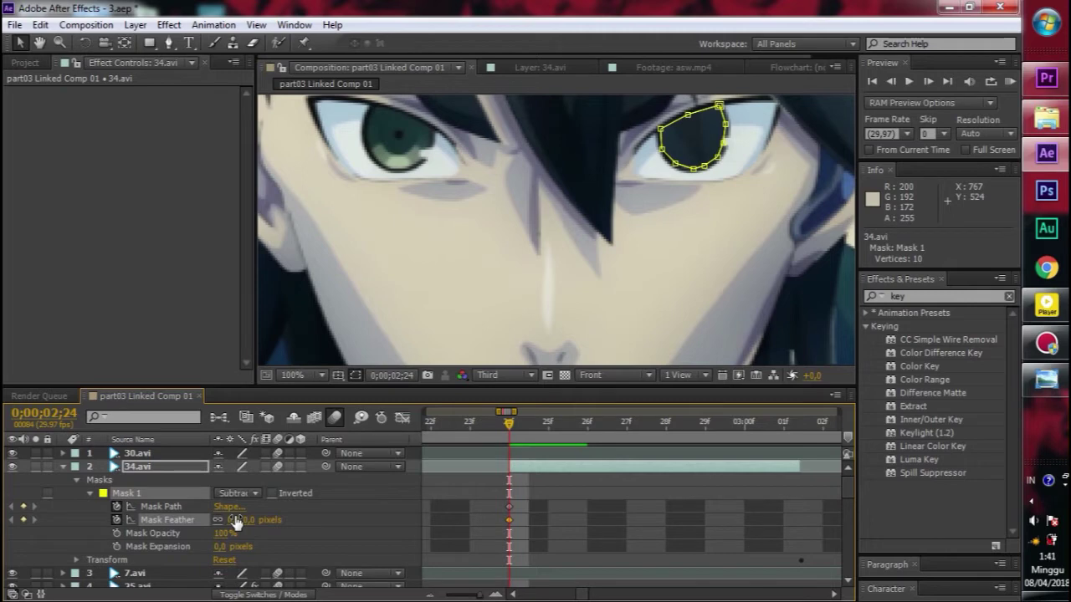
# Go through Mask 1's Mask Path, Mask Feather, Mask Opacity and Mask Expansion properties
pyautogui.click(171, 510)
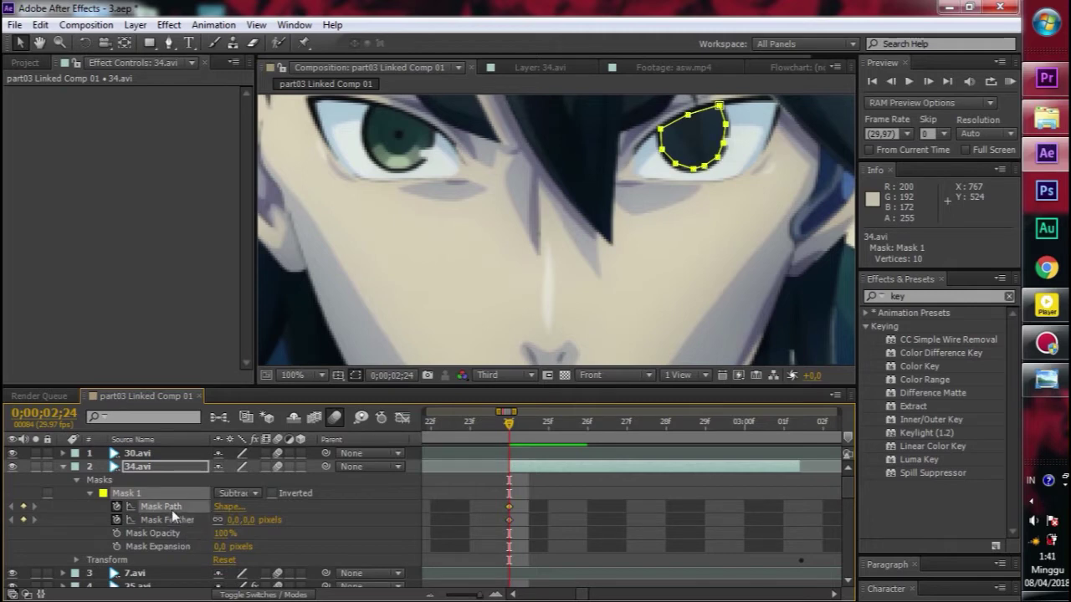
pyautogui.click(175, 523)
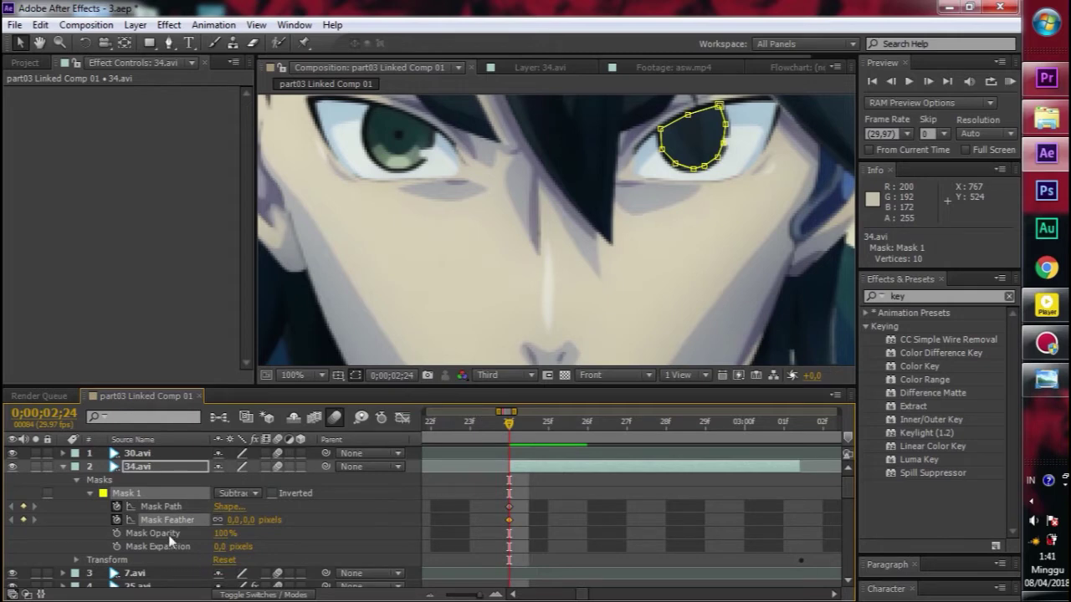
pyautogui.click(168, 534)
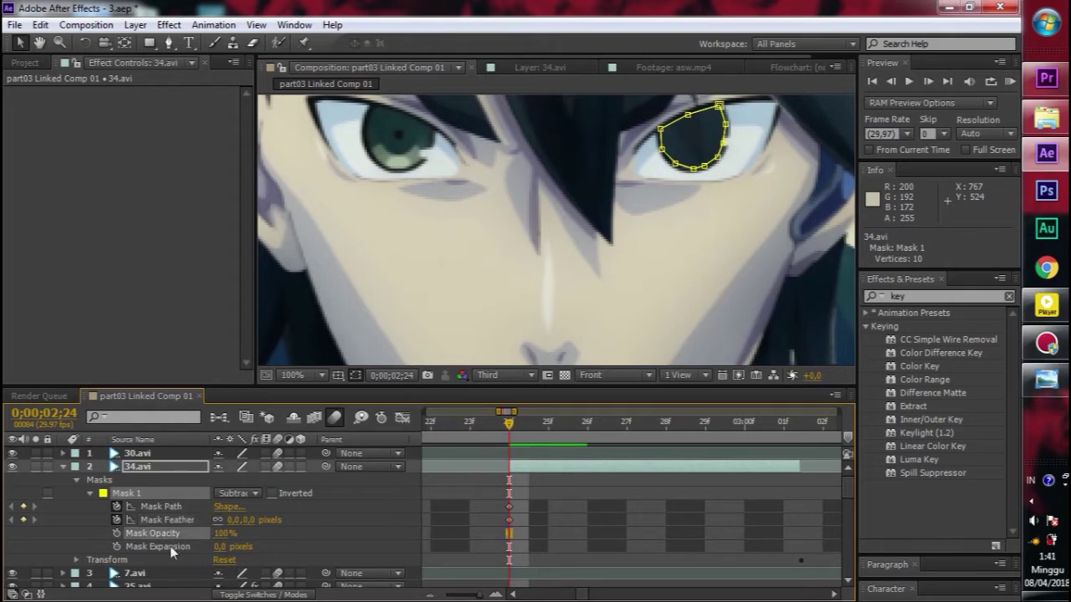
pyautogui.click(170, 546)
pyautogui.click(181, 535)
pyautogui.click(181, 545)
pyautogui.click(176, 535)
pyautogui.click(175, 544)
pyautogui.click(174, 537)
pyautogui.click(157, 508)
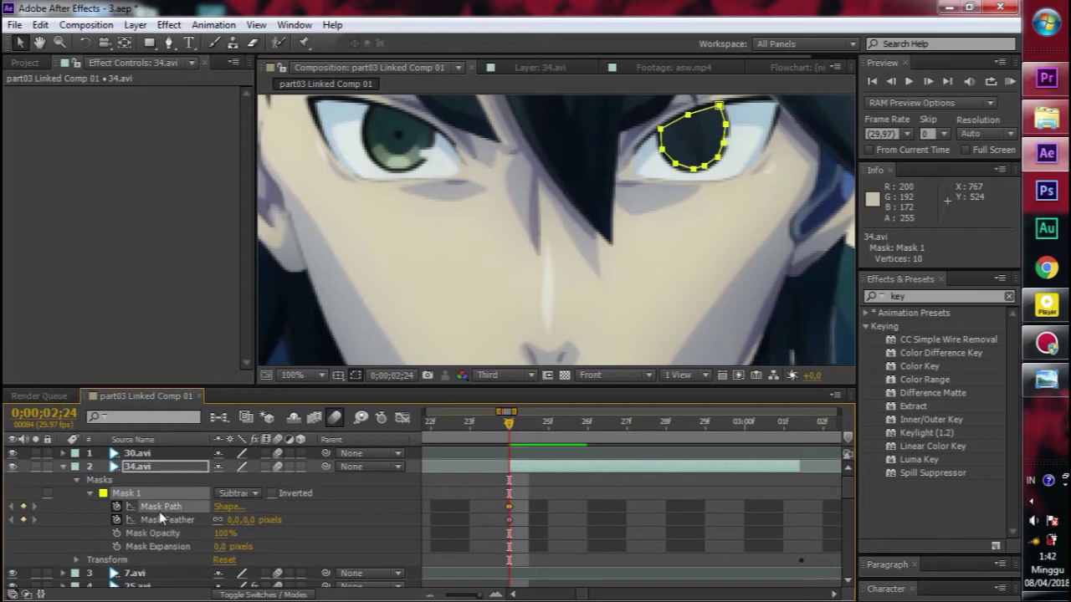
pyautogui.click(165, 522)
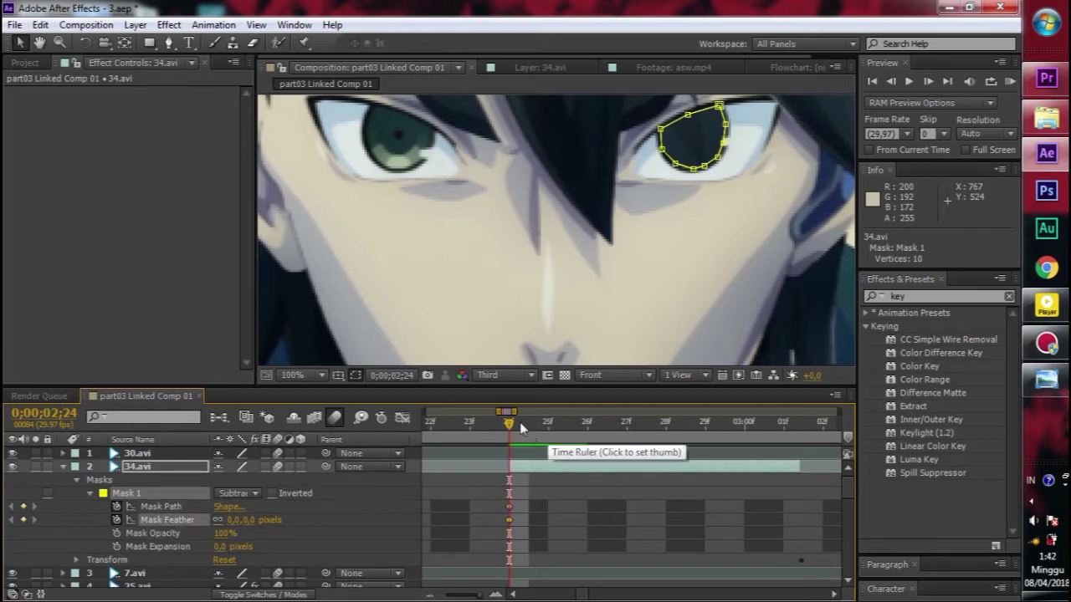
# Add Mask Path keyframes to Mask 1 on each frame from 0;00;02;25 through 0;00;02;28
pyautogui.moveTo(517, 430); pyautogui.dragTo(544, 428)
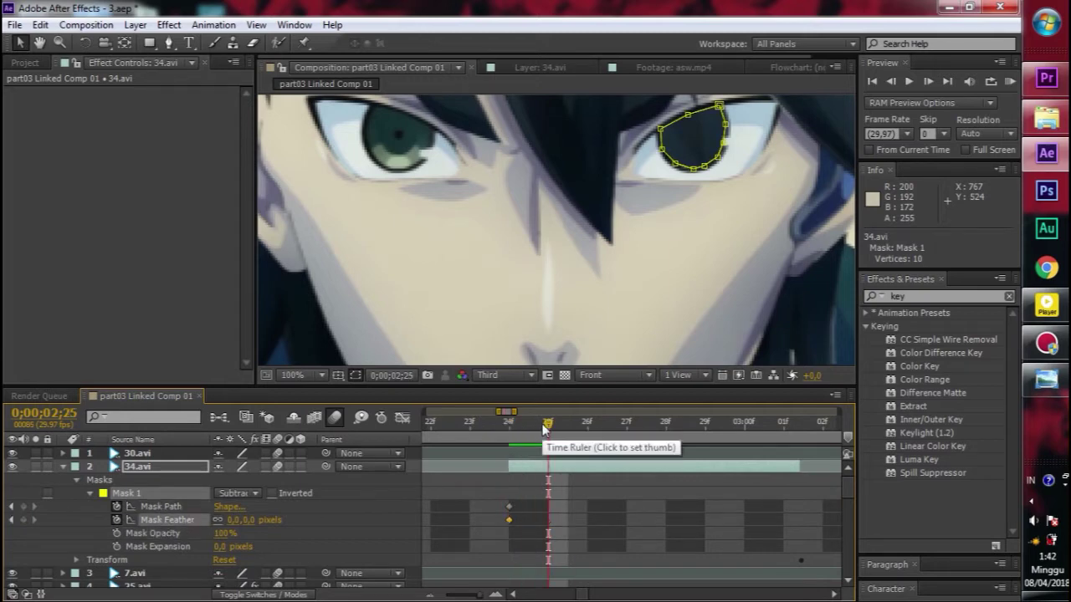
pyautogui.click(22, 506)
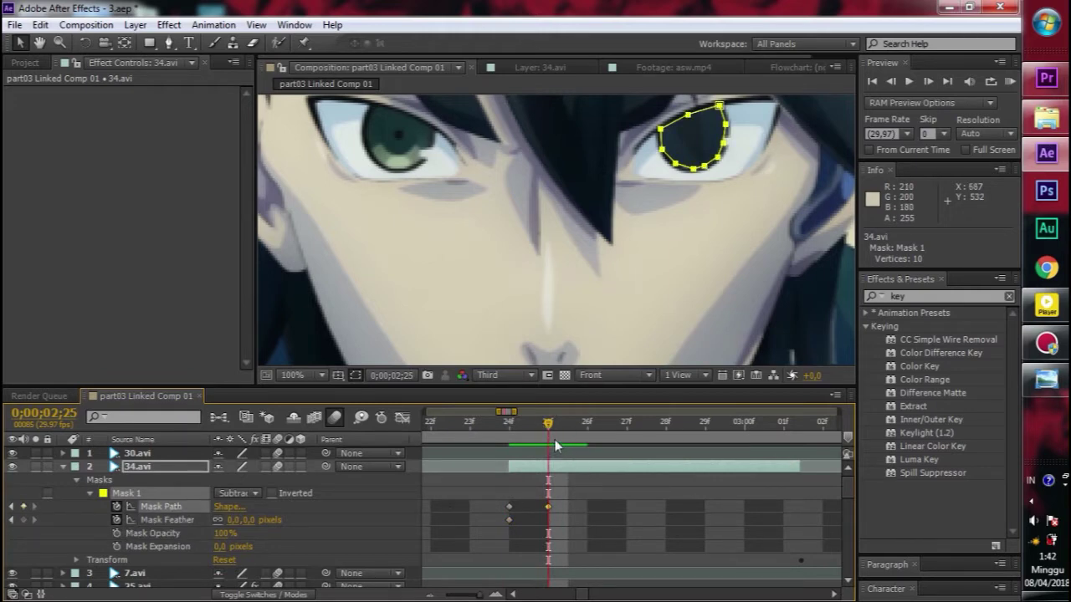
pyautogui.click(588, 430)
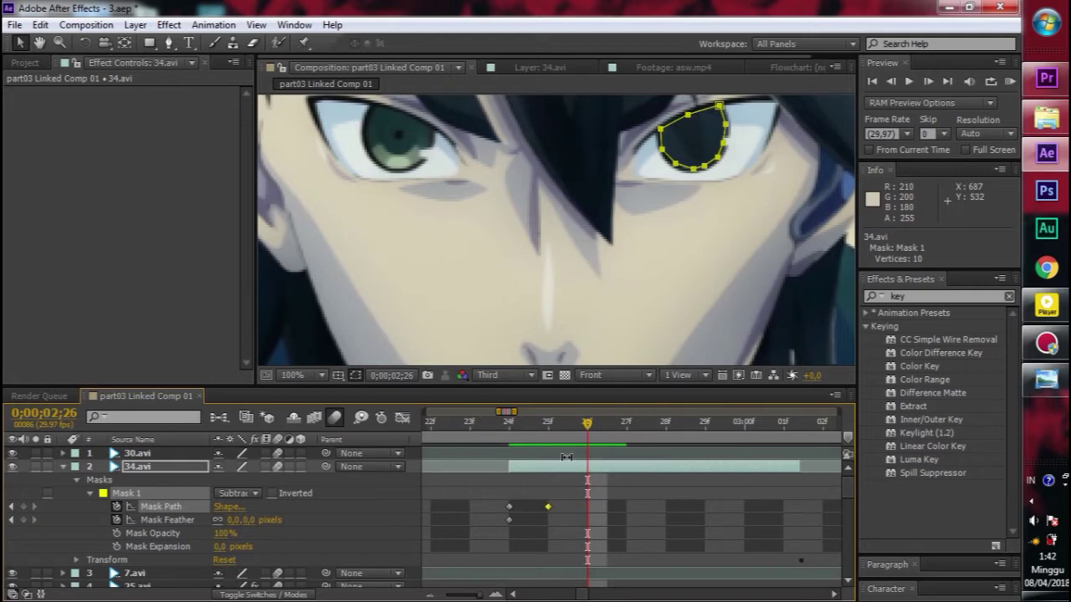
pyautogui.click(23, 506)
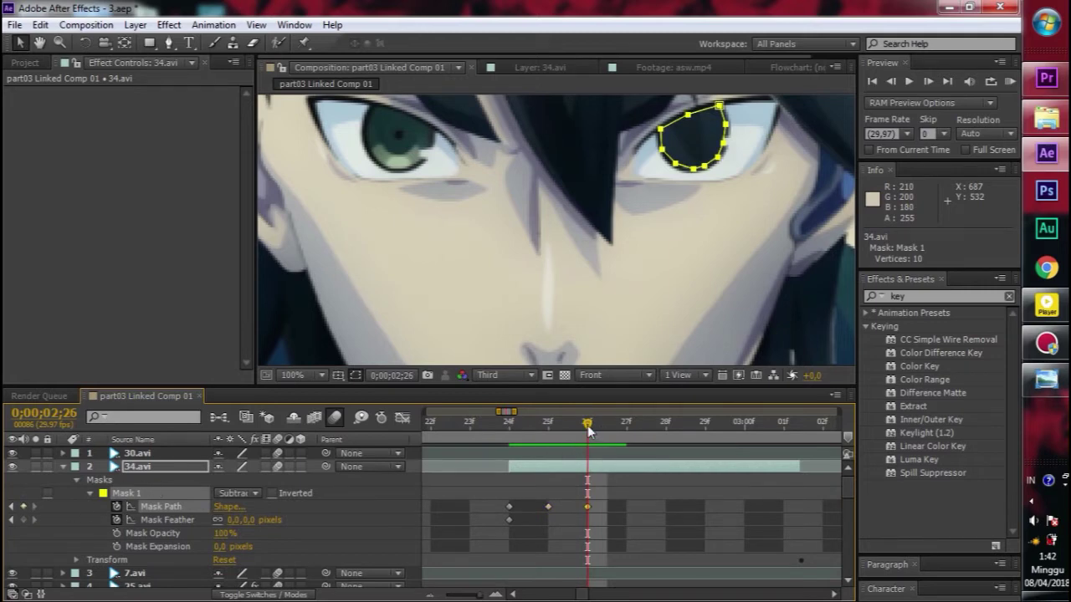
pyautogui.click(612, 425)
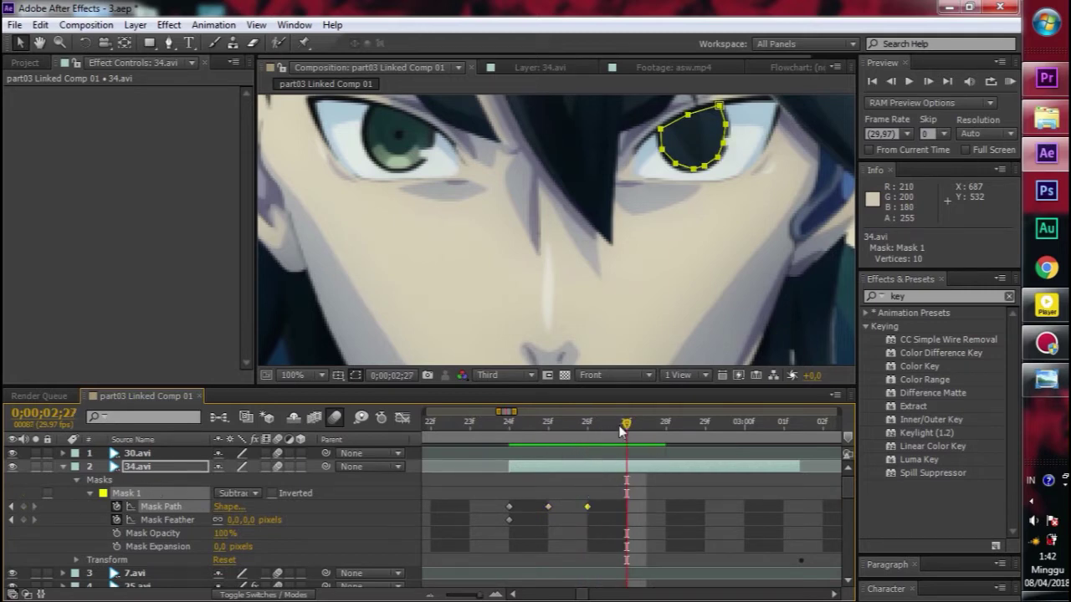
pyautogui.click(23, 507)
pyautogui.click(666, 427)
pyautogui.click(24, 506)
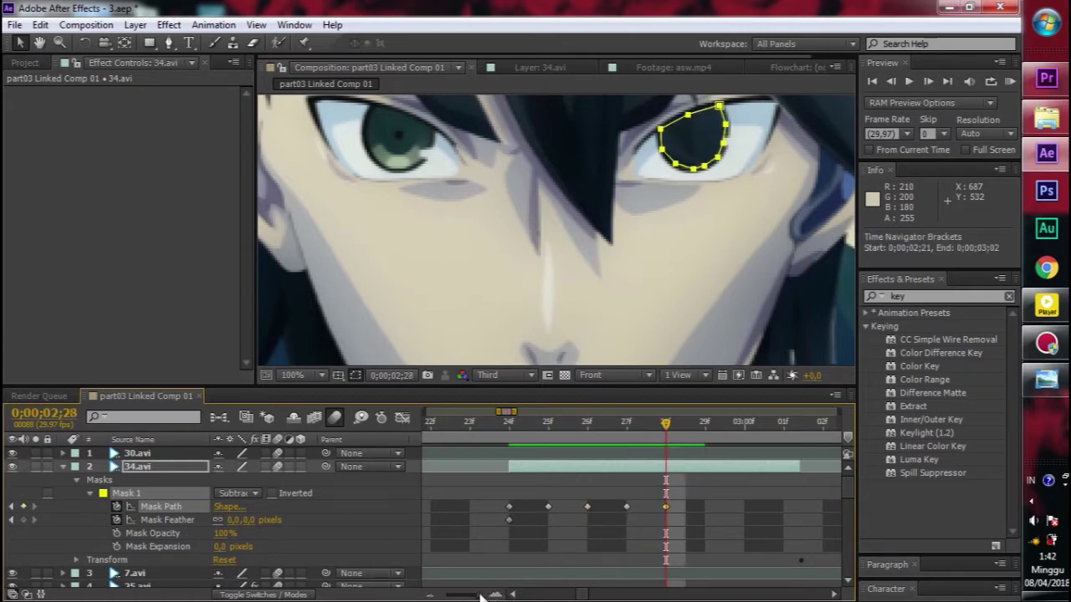
# Move Mask 1 over the iris at 0;00;02;29, shifting the whole path by about -10.5, -7 pixels
pyautogui.hscroll(2, 483, 595)
pyautogui.moveTo(633, 427); pyautogui.dragTo(655, 427)
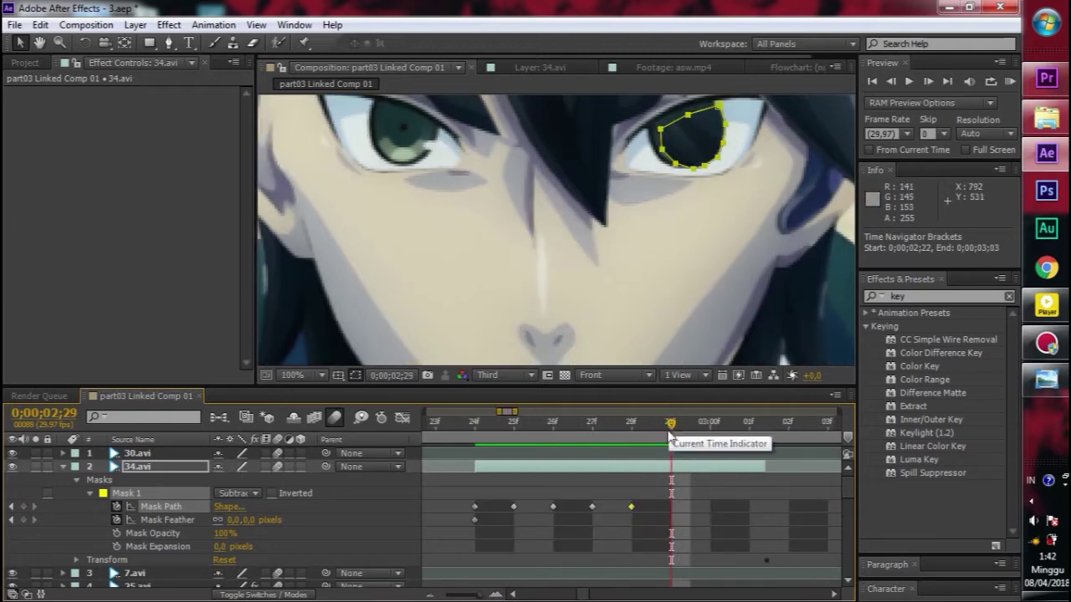
pyautogui.click(633, 427)
pyautogui.click(670, 428)
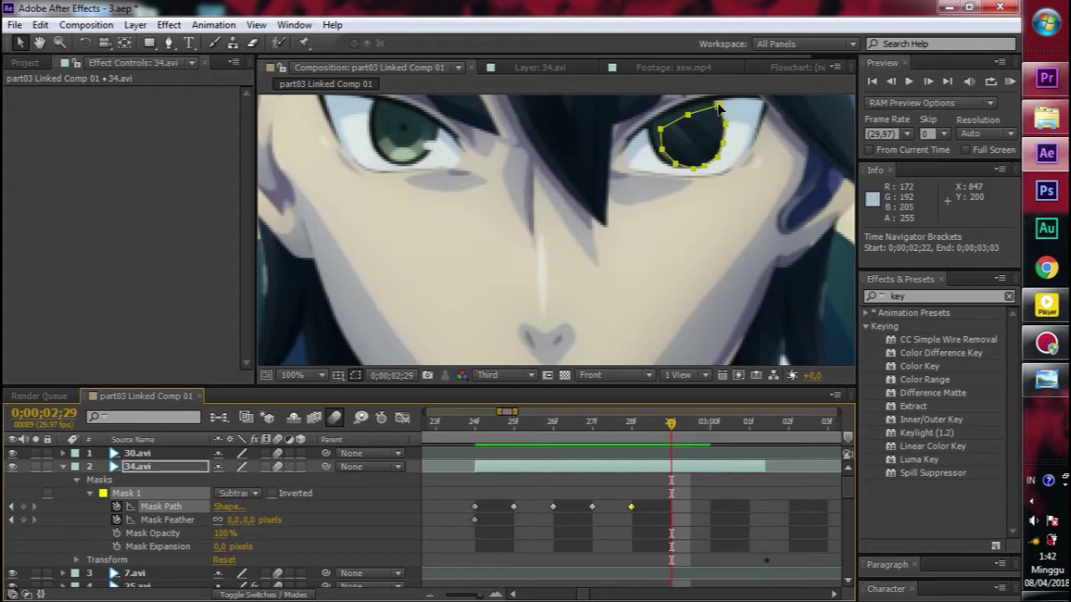
pyautogui.scroll(1, 719, 107)
pyautogui.press('h')
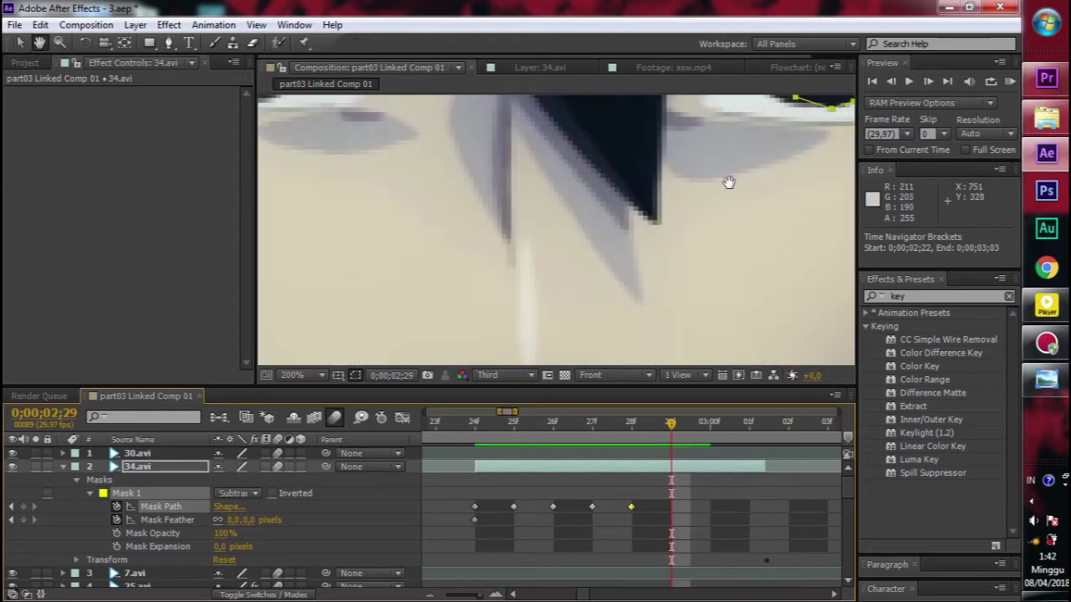
pyautogui.moveTo(712, 172); pyautogui.dragTo(627, 233)
pyautogui.press('v')
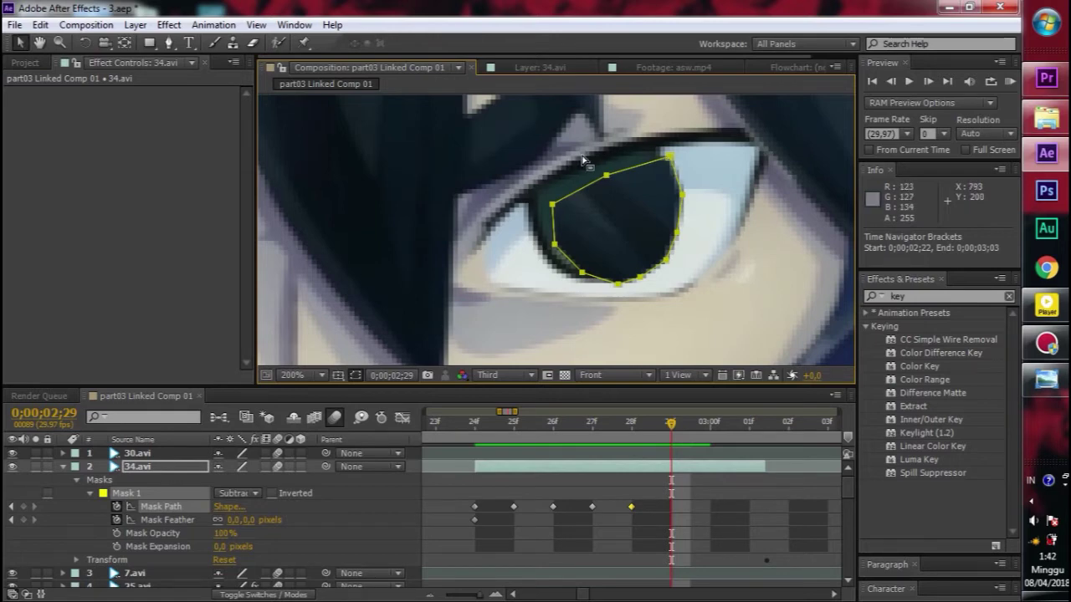
pyautogui.doubleClick(670, 162)
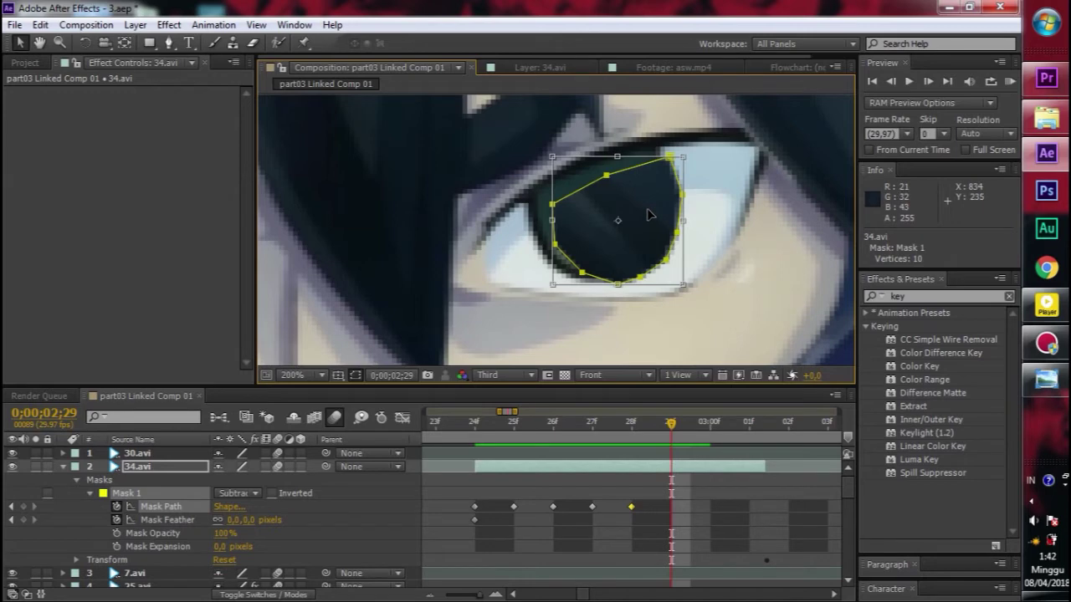
pyautogui.moveTo(641, 212)
pyautogui.mouseDown()
pyautogui.moveTo(631, 206)
pyautogui.moveTo(628, 220)
pyautogui.mouseUp()
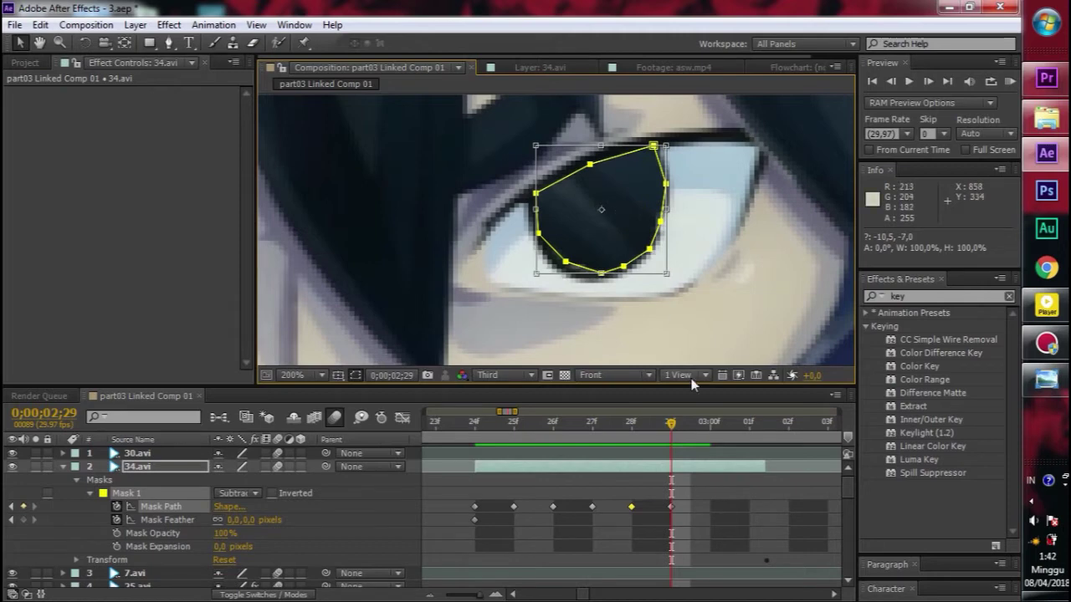
# Move Mask 1 to follow the iris at 0;00;03;00, shifting the whole path by about -9, -5.5 pixels
pyautogui.click(701, 422)
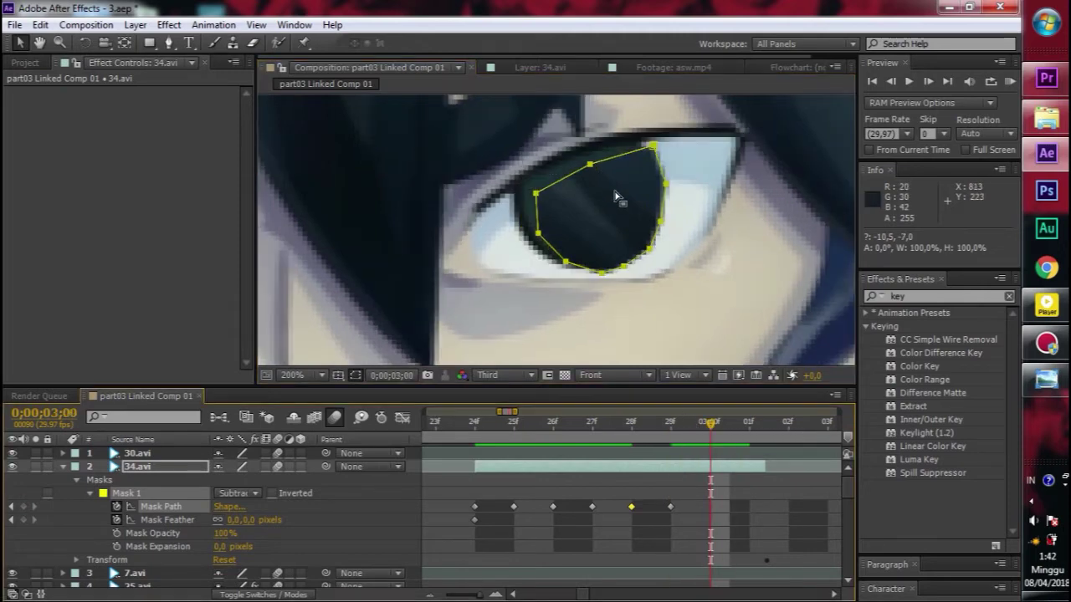
pyautogui.click(606, 176)
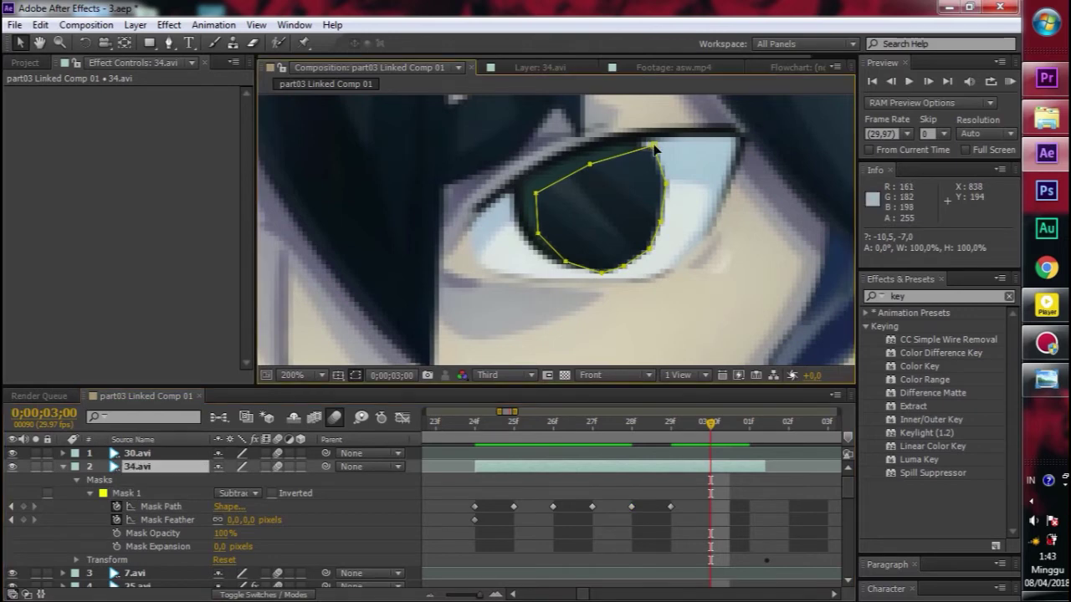
pyautogui.doubleClick(629, 199)
pyautogui.moveTo(628, 198); pyautogui.dragTo(618, 189)
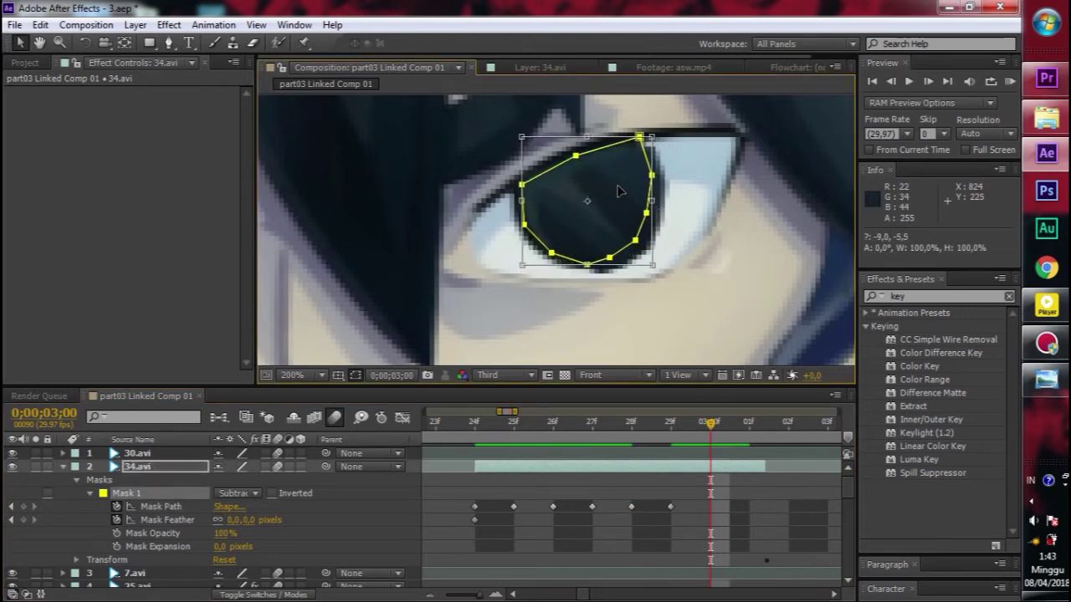
# Shift Mask 1 by about -20, -14 pixels at 0;00;03;01 and shrink it slightly to fit the iris
pyautogui.click(733, 426)
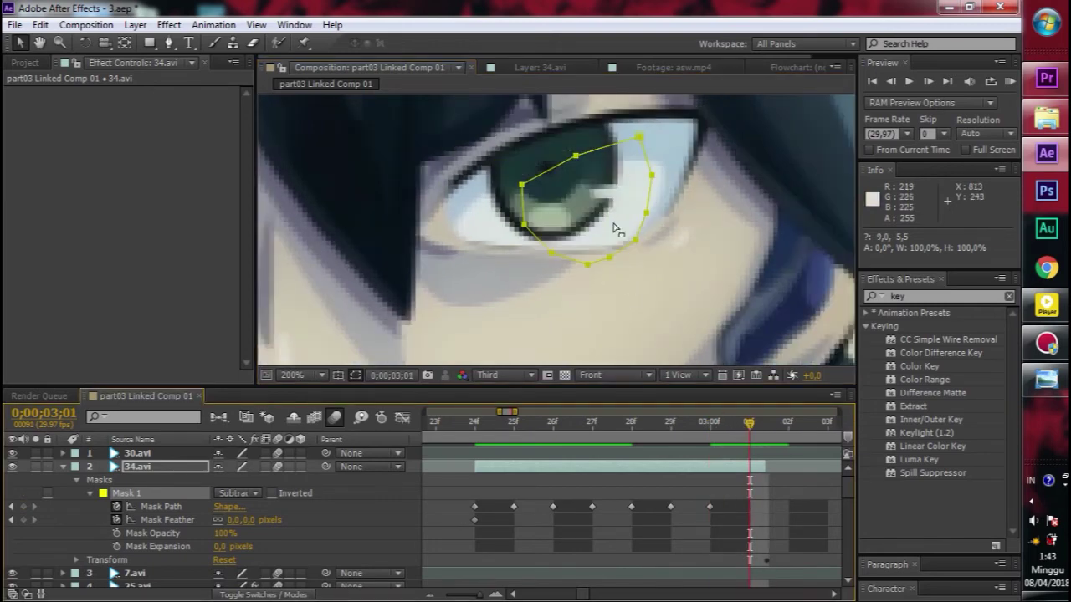
pyautogui.doubleClick(638, 137)
pyautogui.moveTo(627, 192); pyautogui.dragTo(593, 167)
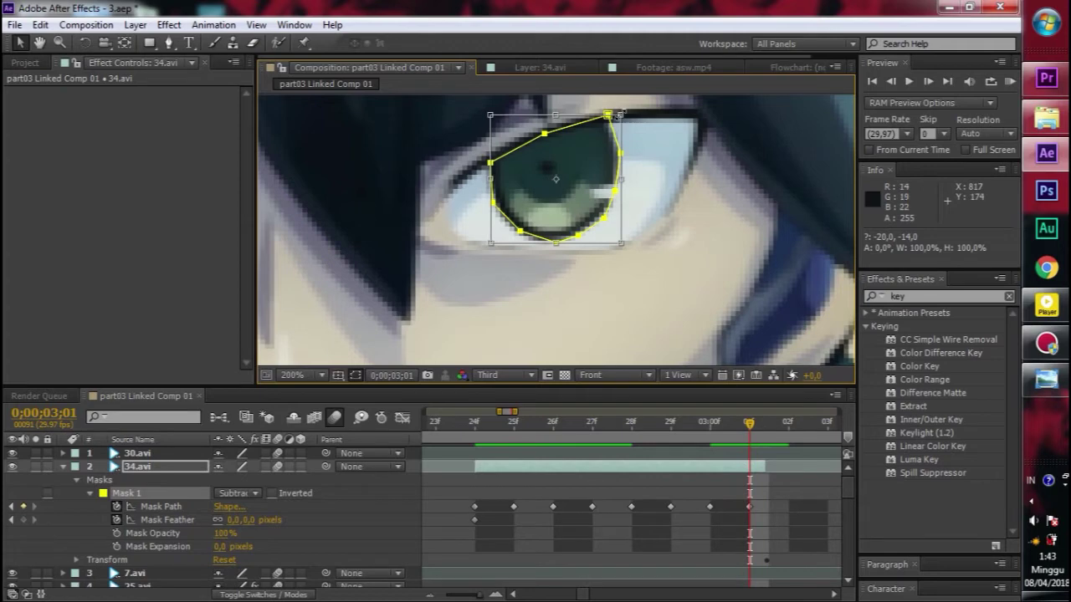
pyautogui.moveTo(620, 114); pyautogui.dragTo(615, 122)
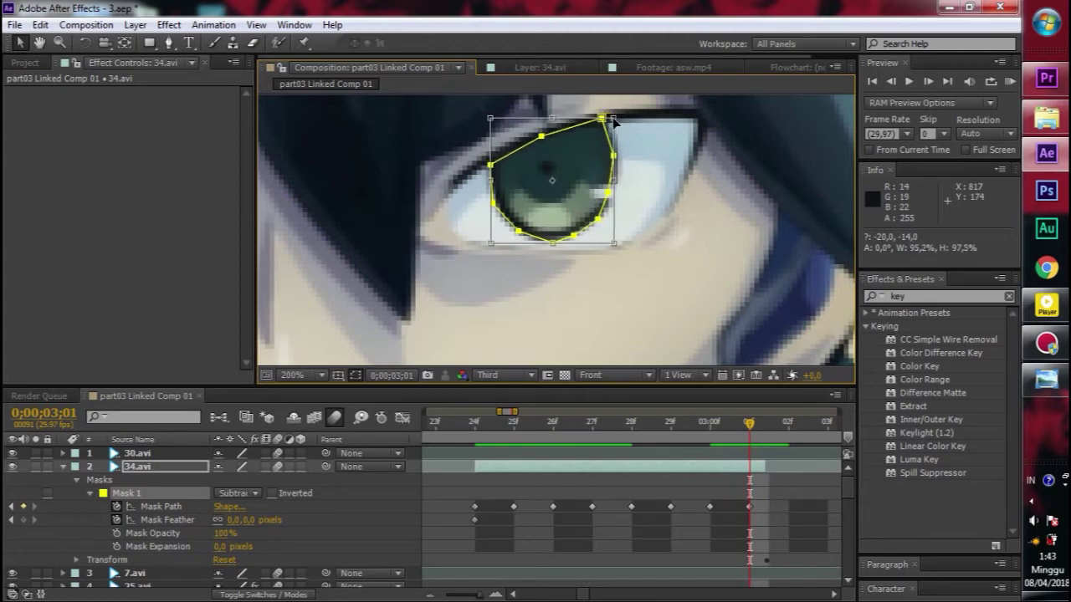
pyautogui.moveTo(485, 247); pyautogui.dragTo(495, 239)
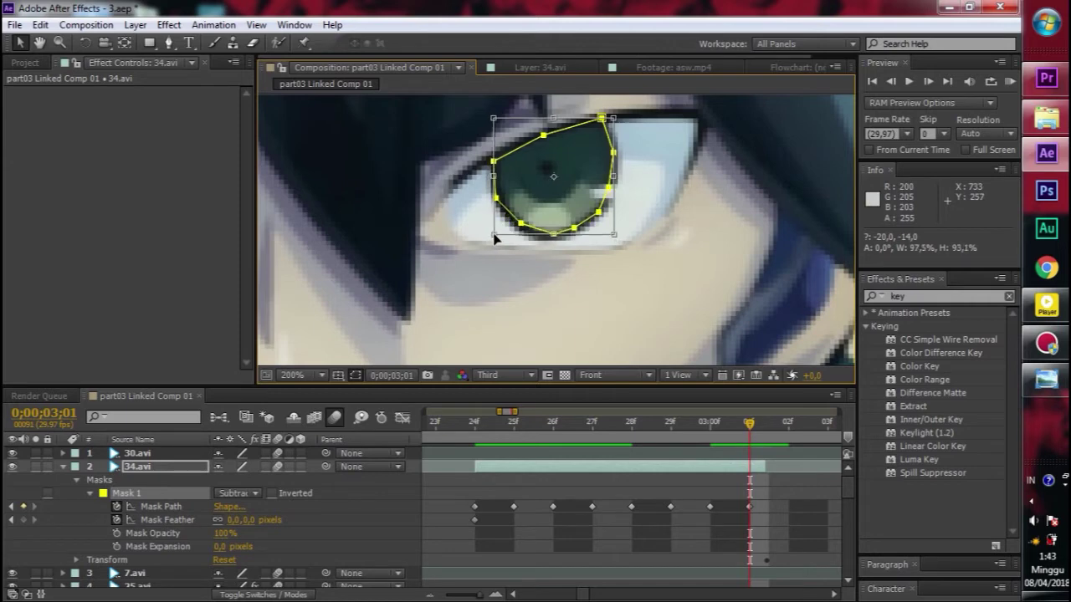
# Check how Mask 1 follows the iris on the frames between 0;00;02;26 and 0;00;03;01
pyautogui.moveTo(747, 428); pyautogui.dragTo(651, 439)
pyautogui.click(710, 438)
pyautogui.click(556, 440)
pyautogui.click(593, 437)
pyautogui.click(743, 443)
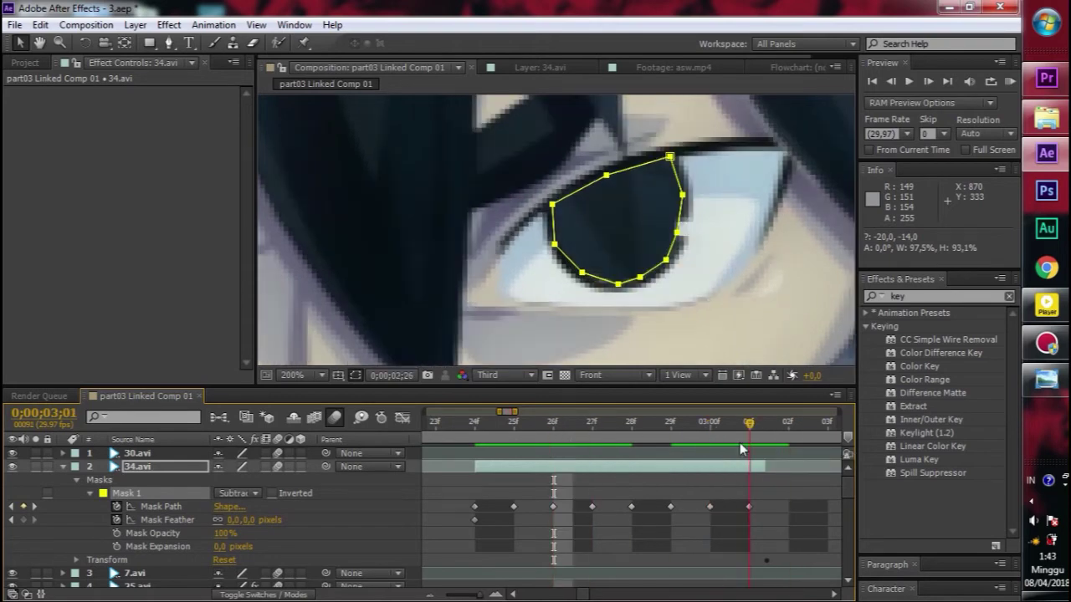
# Collapse the Masks group of layer 34.avi and expand its Transform properties
pyautogui.click(64, 466)
pyautogui.scroll(-4, 536, 266)
pyautogui.scroll(2, 537, 263)
pyautogui.scroll(-2, 537, 263)
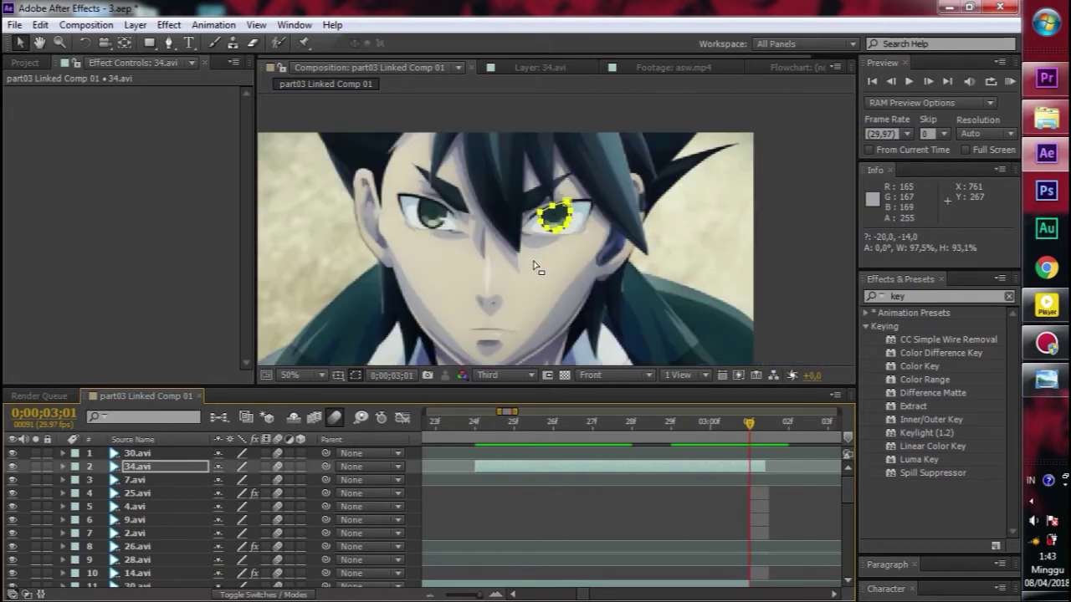
pyautogui.click(64, 468)
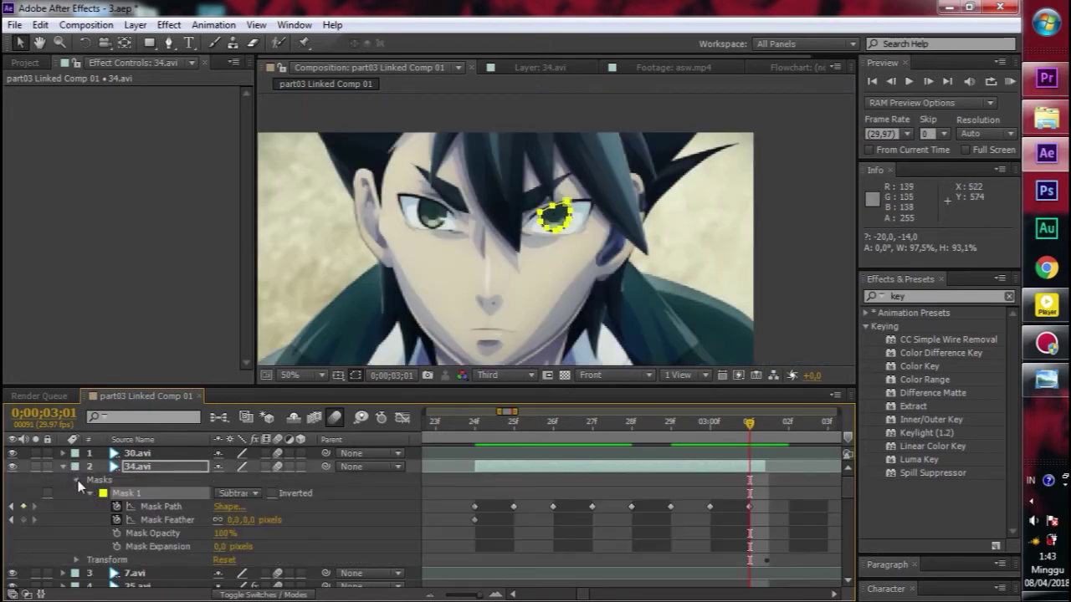
pyautogui.click(78, 480)
pyautogui.click(77, 493)
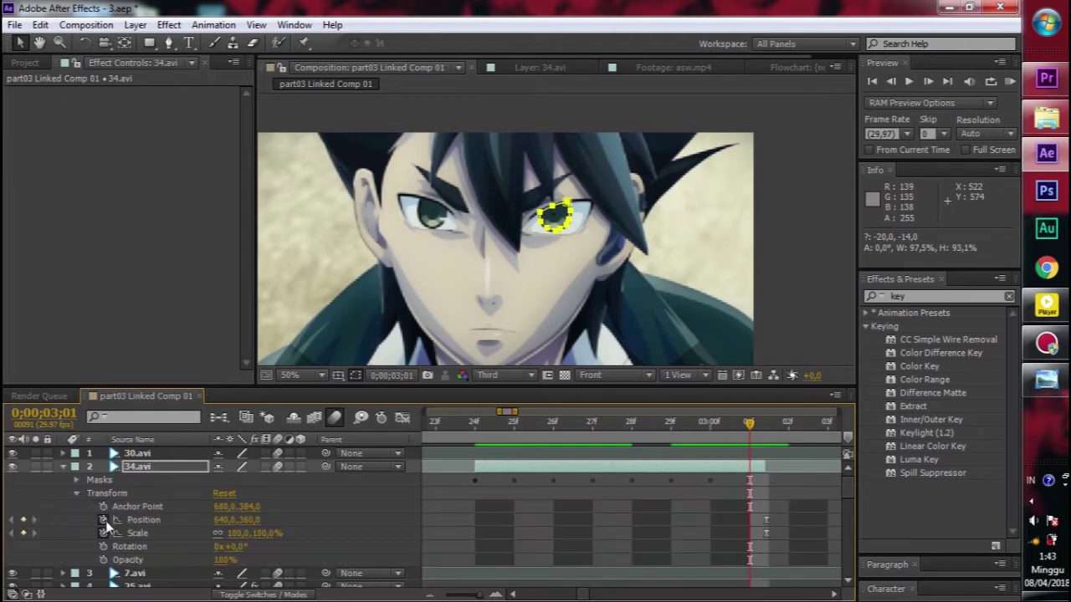
# Delete all Position and Scale keyframes of layer 34.avi
pyautogui.press('i')
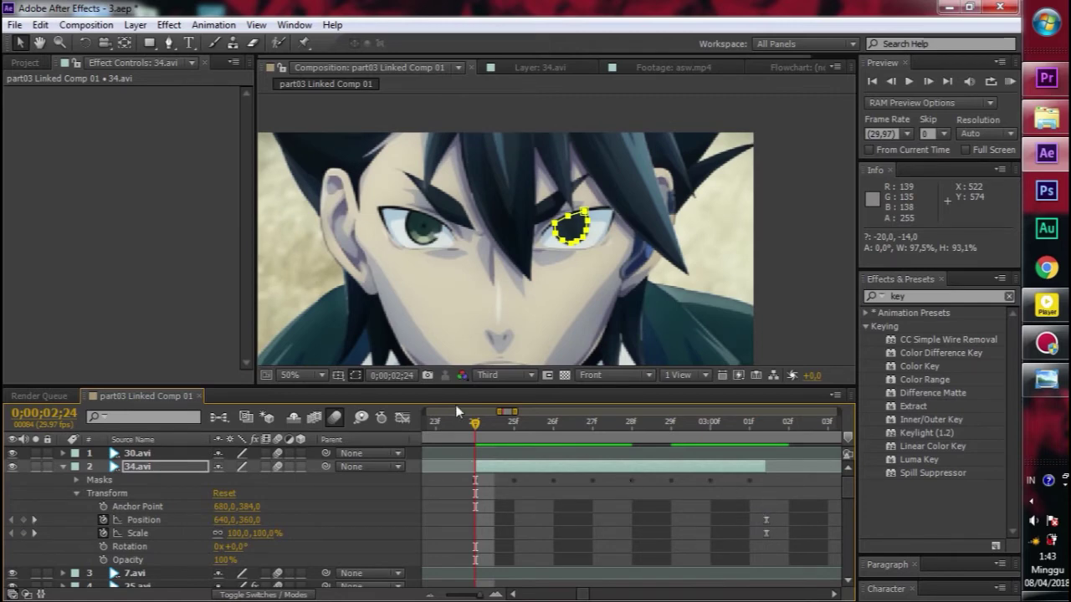
pyautogui.click(23, 520)
pyautogui.click(24, 533)
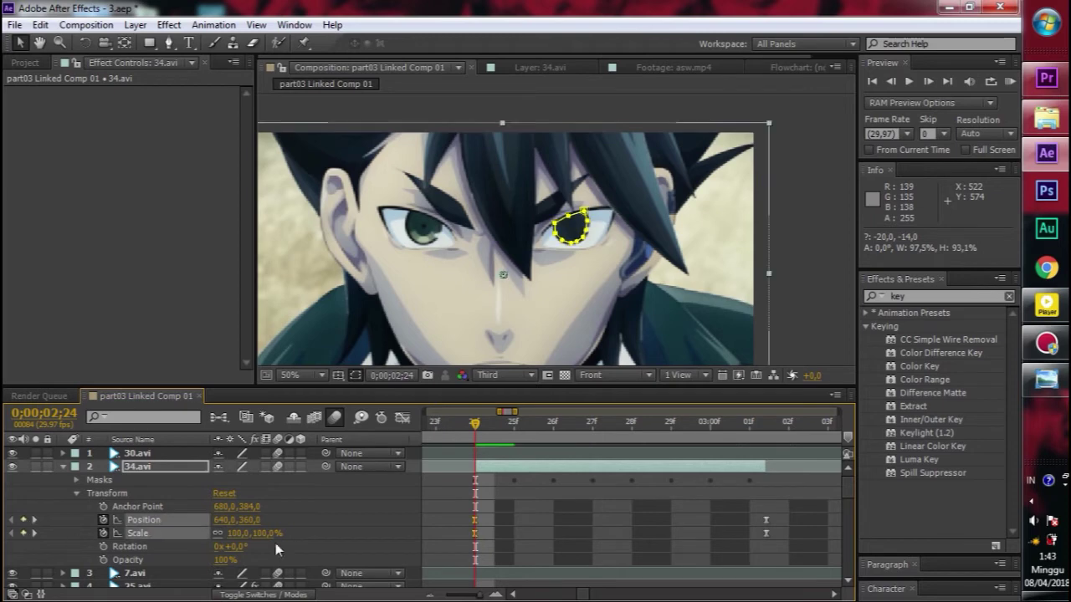
pyautogui.click(277, 542)
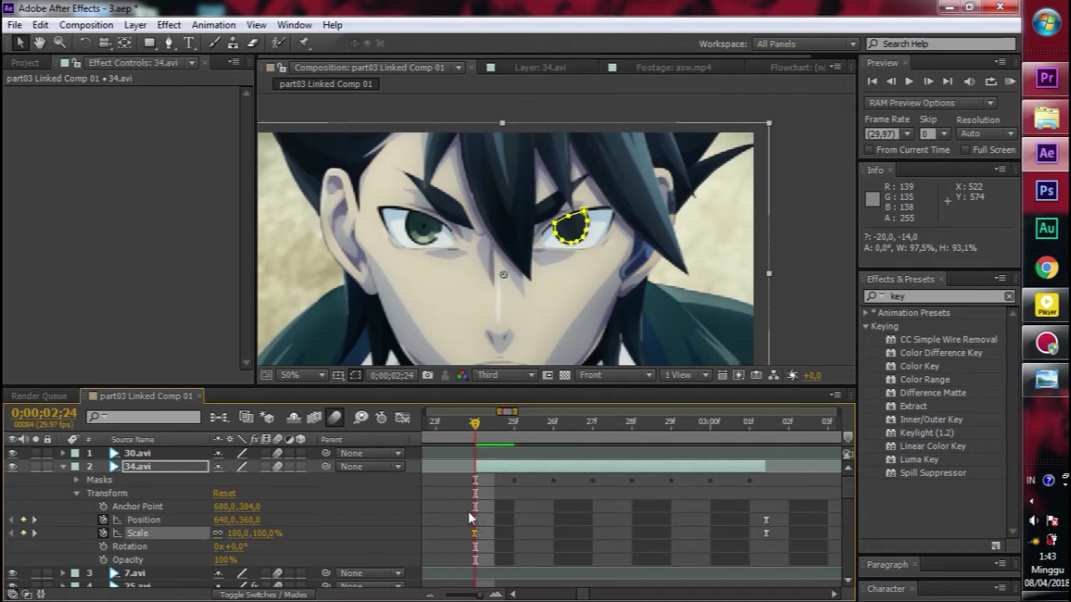
pyautogui.moveTo(468, 511); pyautogui.dragTo(797, 536)
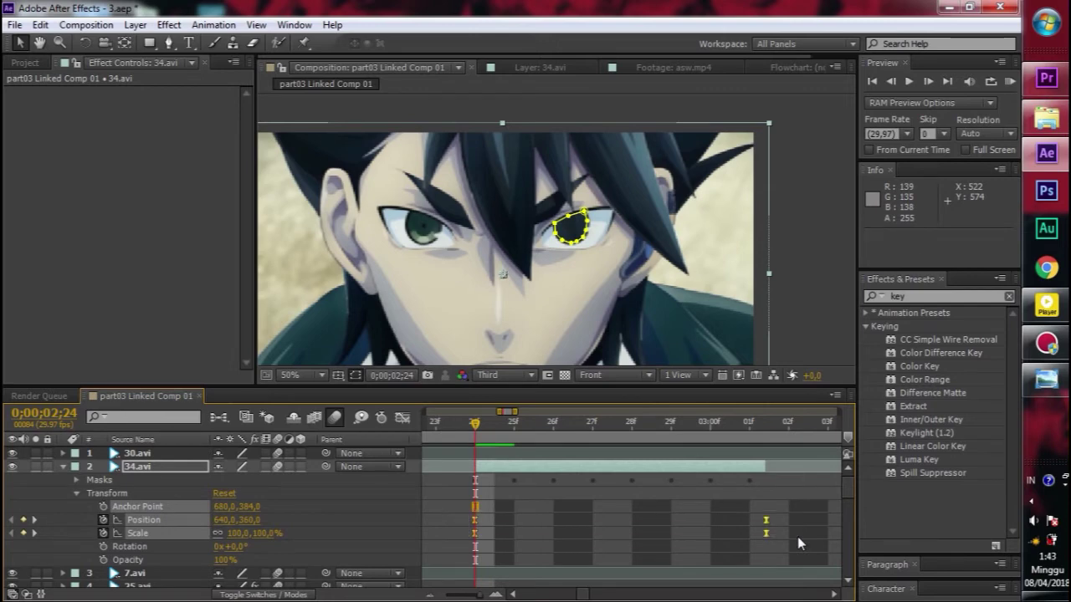
pyautogui.press('Delete')
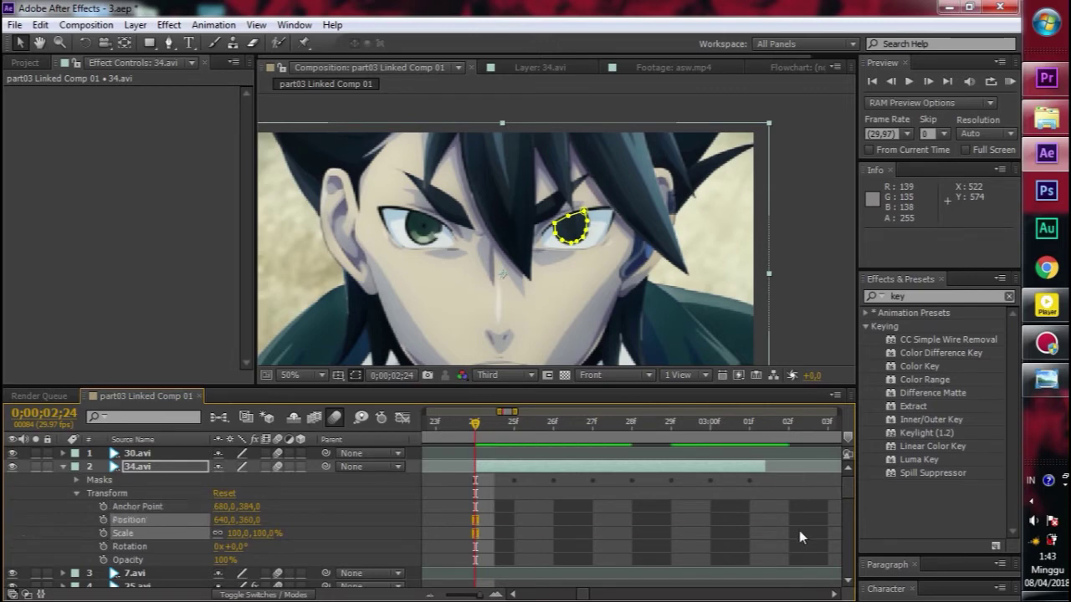
# Enable keyframing for 34.avi's Position and Scale, and shift both new keyframes to 0;00;03;01
pyautogui.click(104, 520)
pyautogui.click(104, 533)
pyautogui.click(475, 541)
pyautogui.moveTo(475, 541); pyautogui.dragTo(552, 533)
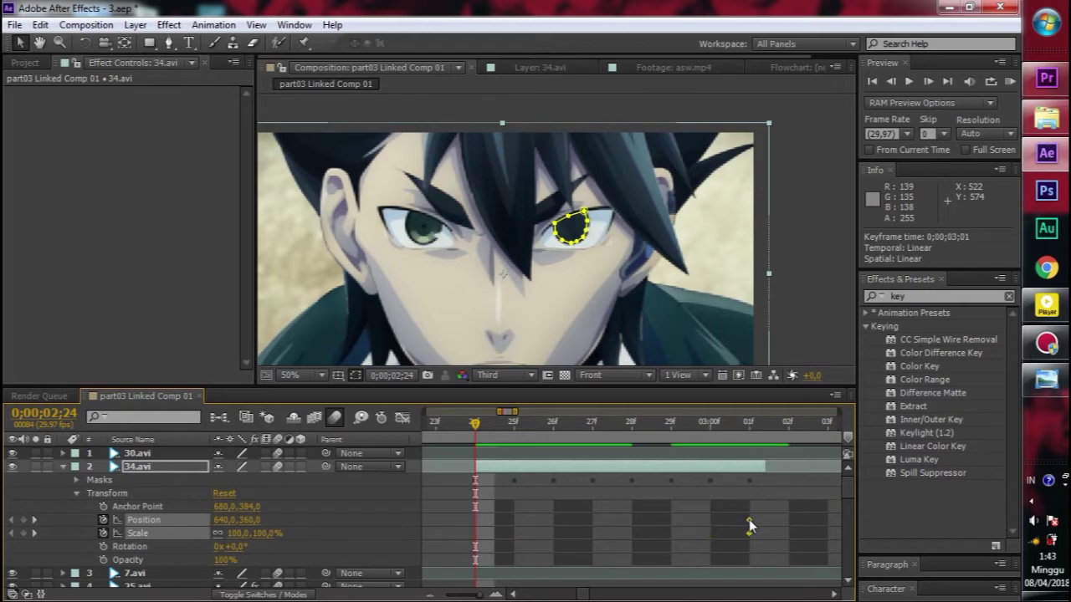
# Keyframe the Scale of layer 34.avi at 623% at its first frame, 0;00;02;24
pyautogui.click(747, 433)
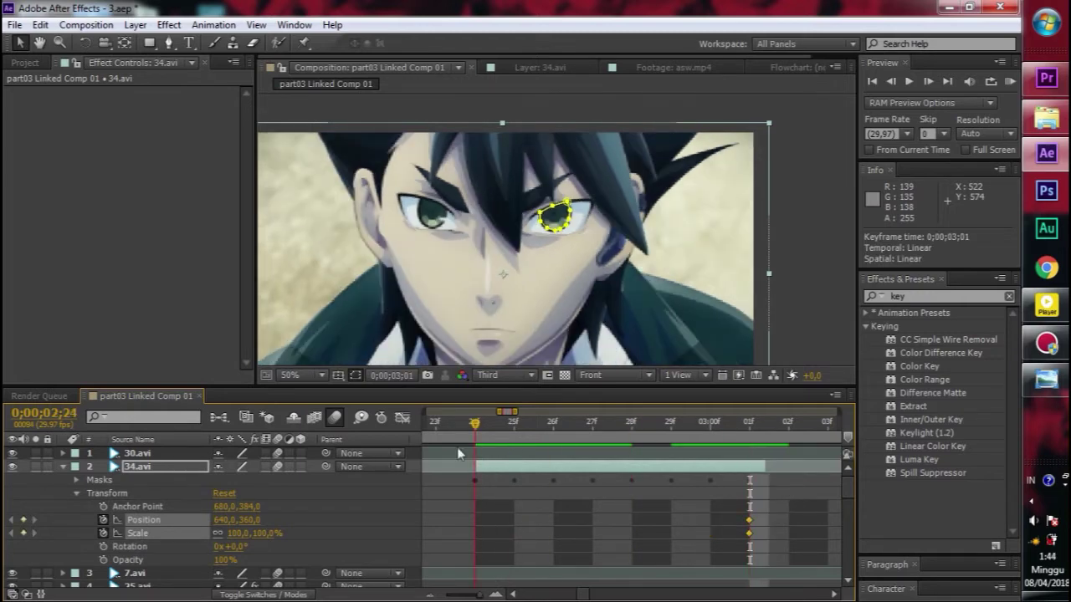
pyautogui.click(446, 441)
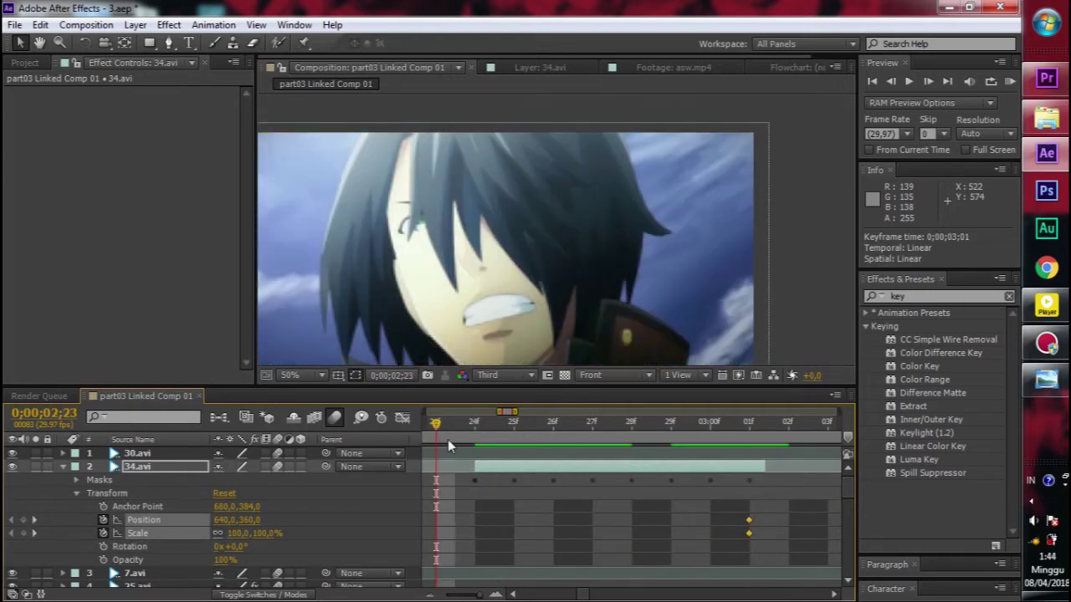
pyautogui.click(467, 424)
pyautogui.moveTo(464, 424); pyautogui.dragTo(412, 426)
pyautogui.click(575, 429)
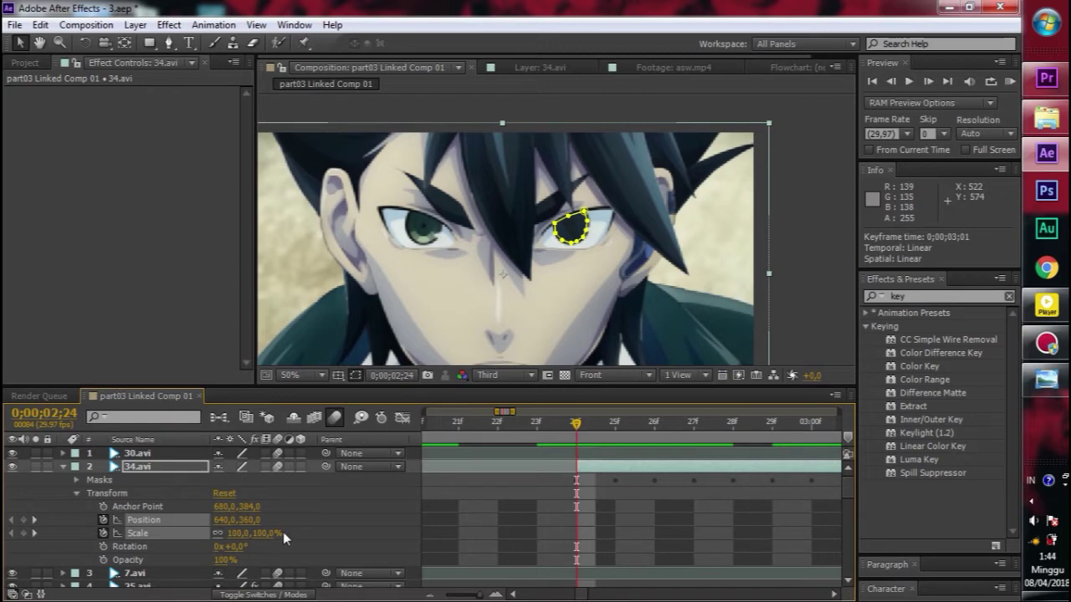
pyautogui.moveTo(262, 534); pyautogui.dragTo(525, 533)
pyautogui.moveTo(643, 525); pyautogui.dragTo(675, 525)
# Move layer 34.avi to position -544, 1032 at 0;00;02;24 so the cut-out iris lies inside the frame
pyautogui.scroll(-4, 562, 226)
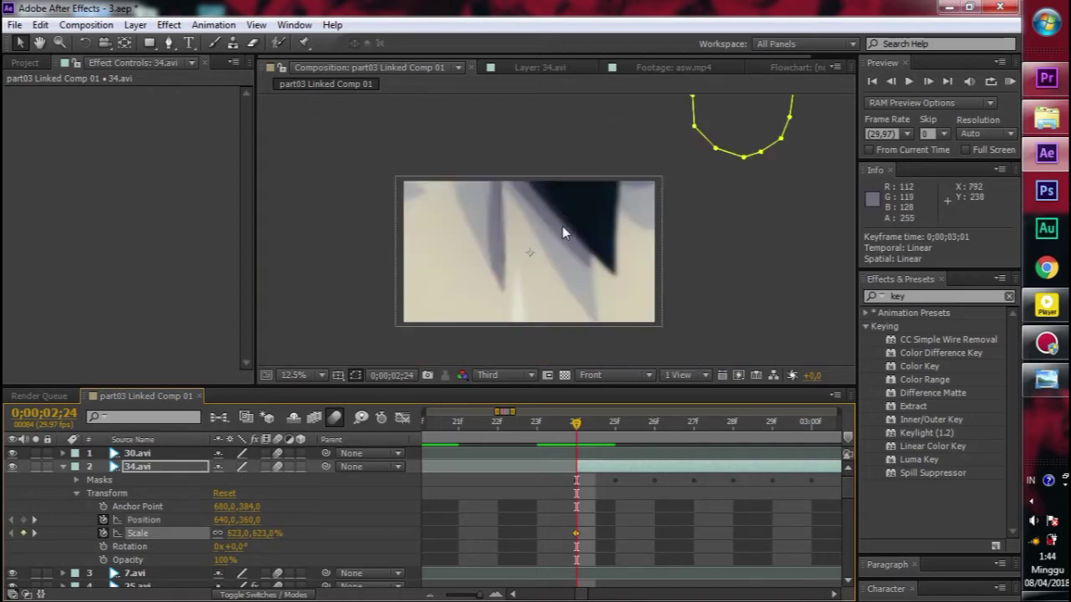
pyautogui.scroll(3, 562, 232)
pyautogui.scroll(-3, 562, 233)
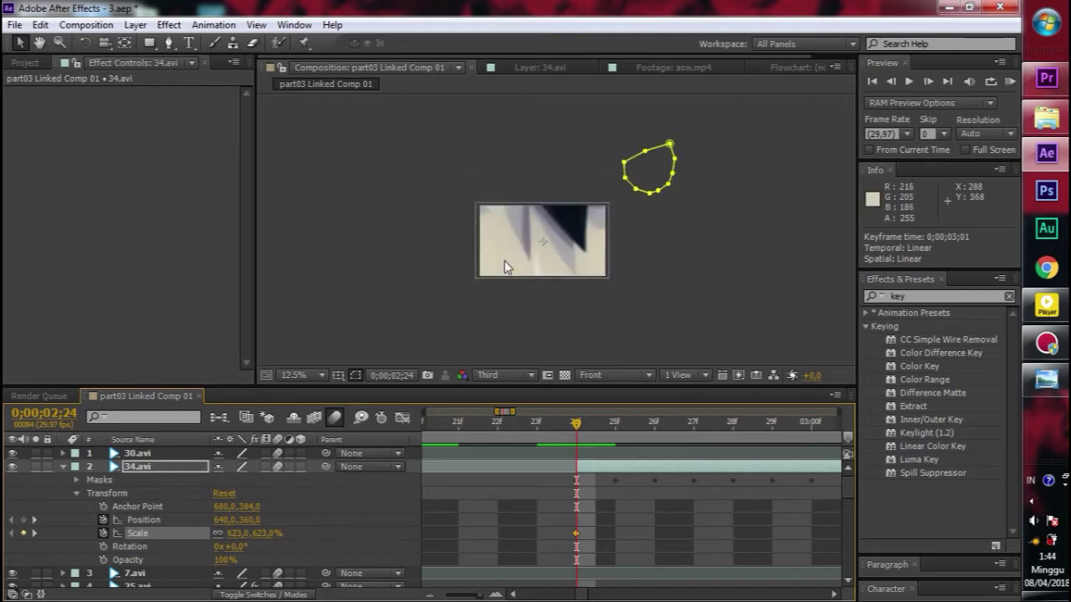
pyautogui.moveTo(512, 234); pyautogui.dragTo(401, 307)
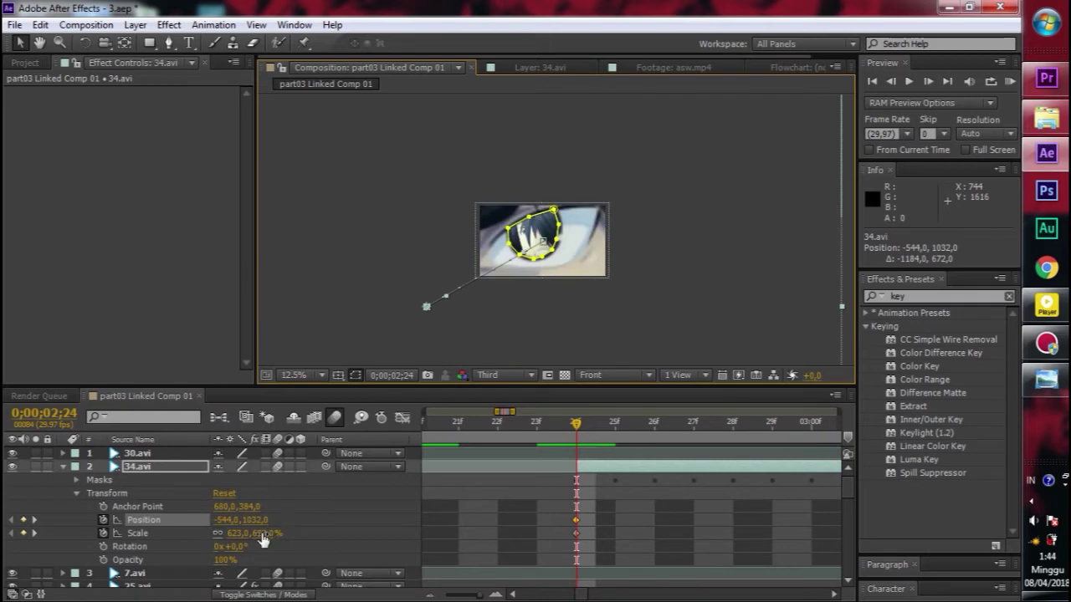
# Enlarge layer 34.avi to 1400% and move it to position -1848, 2008 at 0;00;02;24 so the iris cut-out fills most of the frame
pyautogui.moveTo(261, 536); pyautogui.dragTo(455, 295)
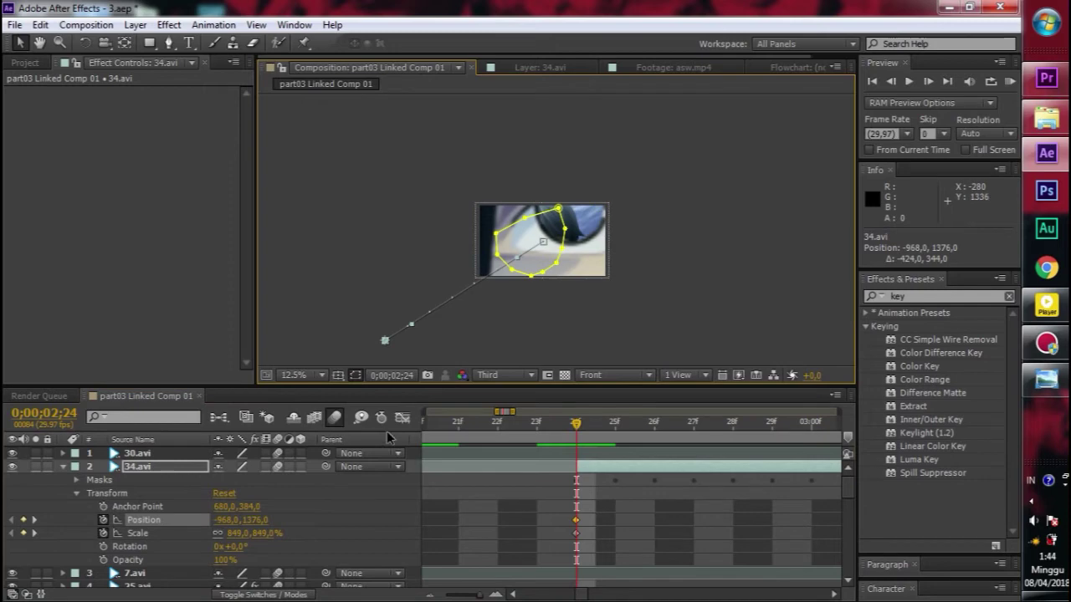
pyautogui.moveTo(258, 534); pyautogui.dragTo(352, 532)
pyautogui.moveTo(451, 283); pyautogui.dragTo(499, 308)
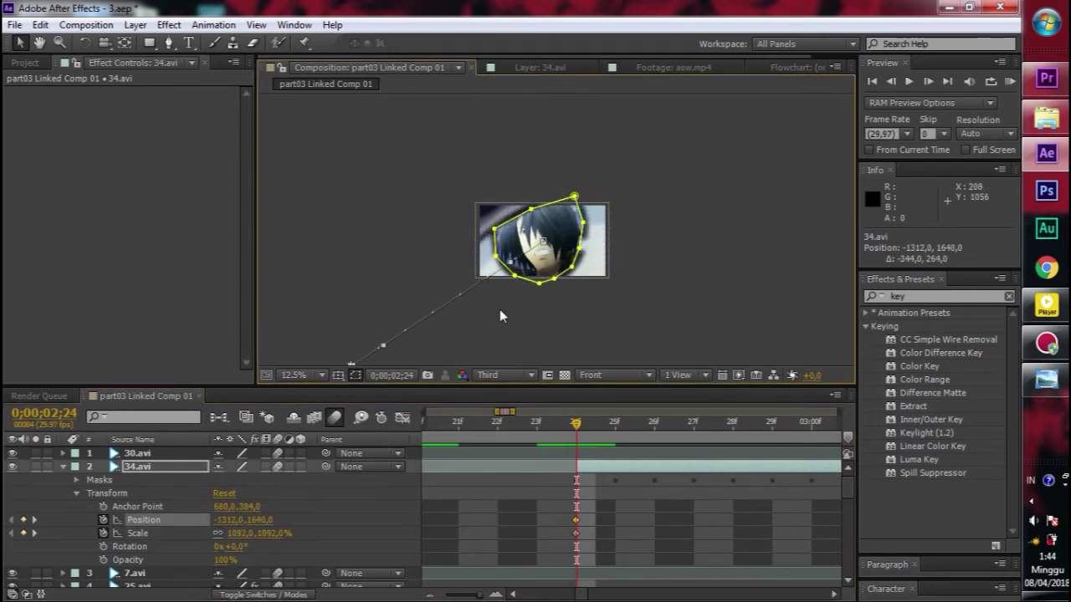
pyautogui.moveTo(276, 538); pyautogui.dragTo(322, 538)
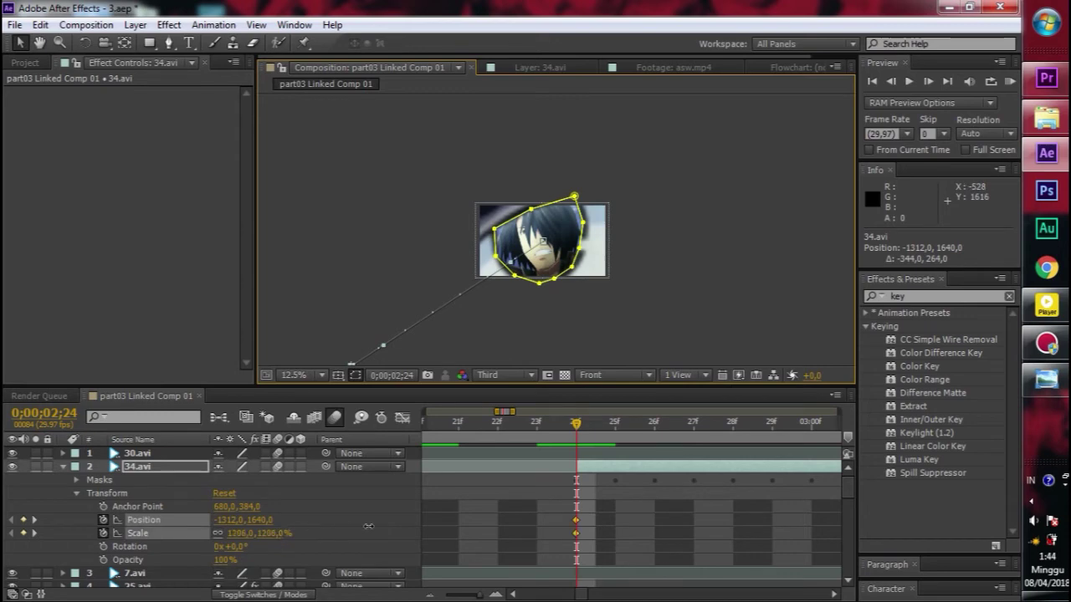
pyautogui.moveTo(430, 285); pyautogui.dragTo(407, 288)
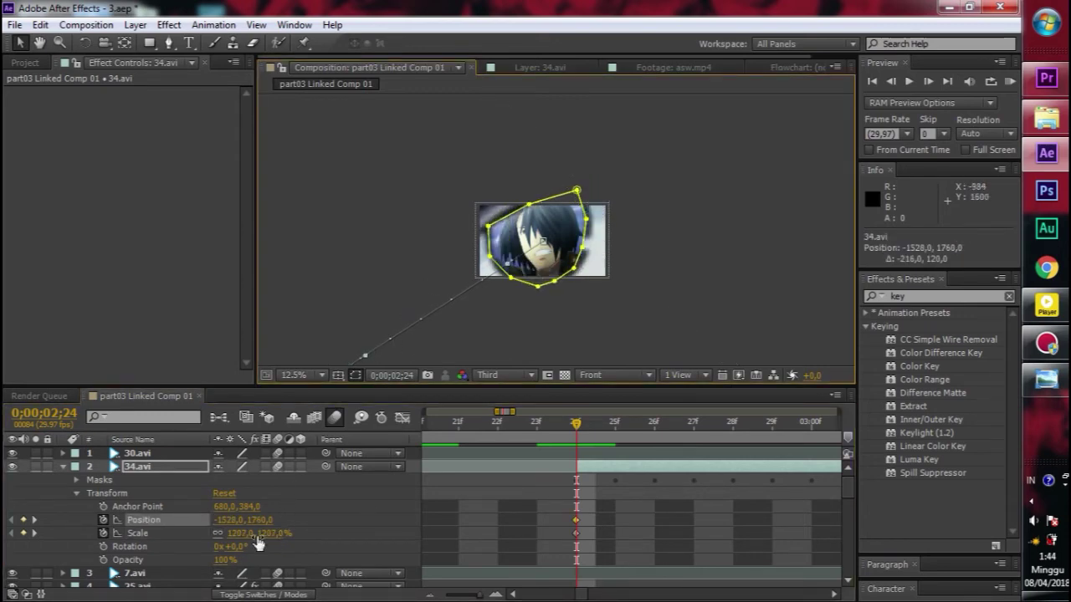
pyautogui.moveTo(268, 535); pyautogui.dragTo(421, 508)
pyautogui.moveTo(442, 269); pyautogui.dragTo(408, 291)
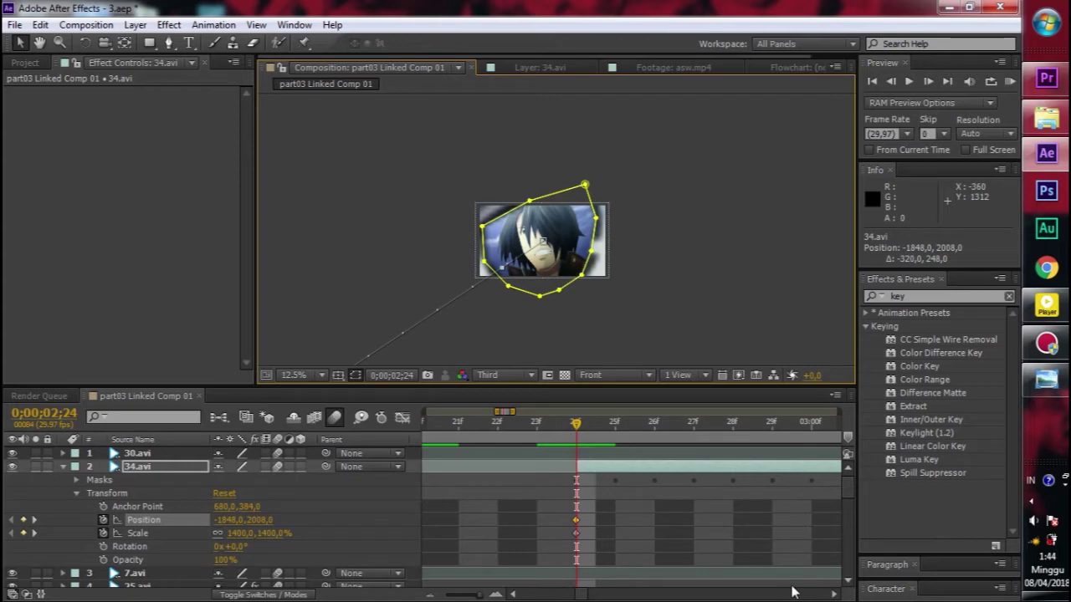
# Apply Easy Ease to all Position and Scale keyframes of layer 34.avi and show their curves in the Graph Editor
pyautogui.hscroll(3, 816, 590)
pyautogui.moveTo(751, 510); pyautogui.dragTo(444, 542)
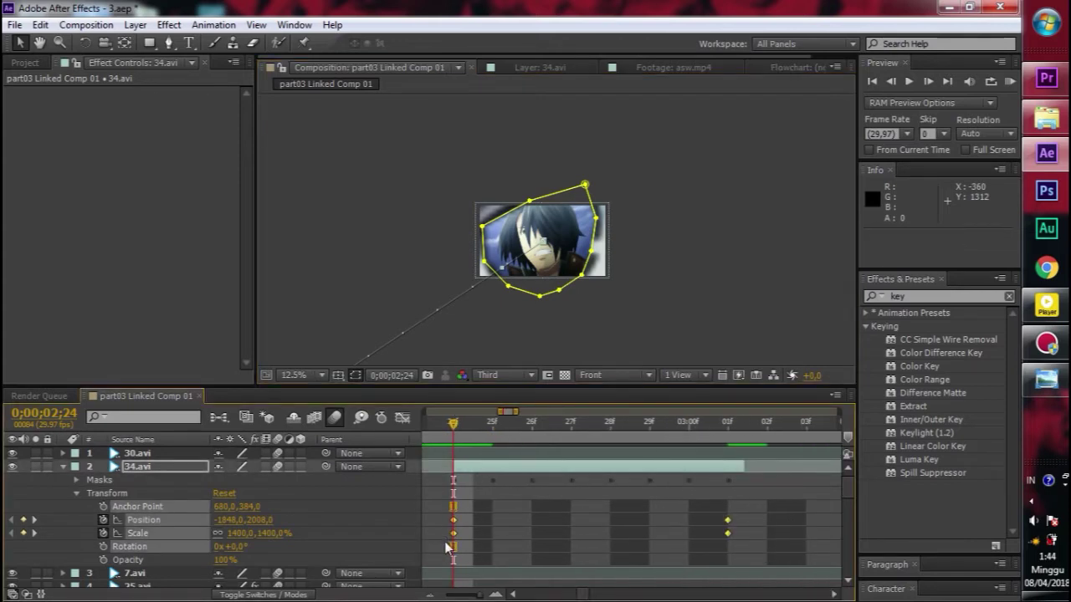
pyautogui.click(403, 419)
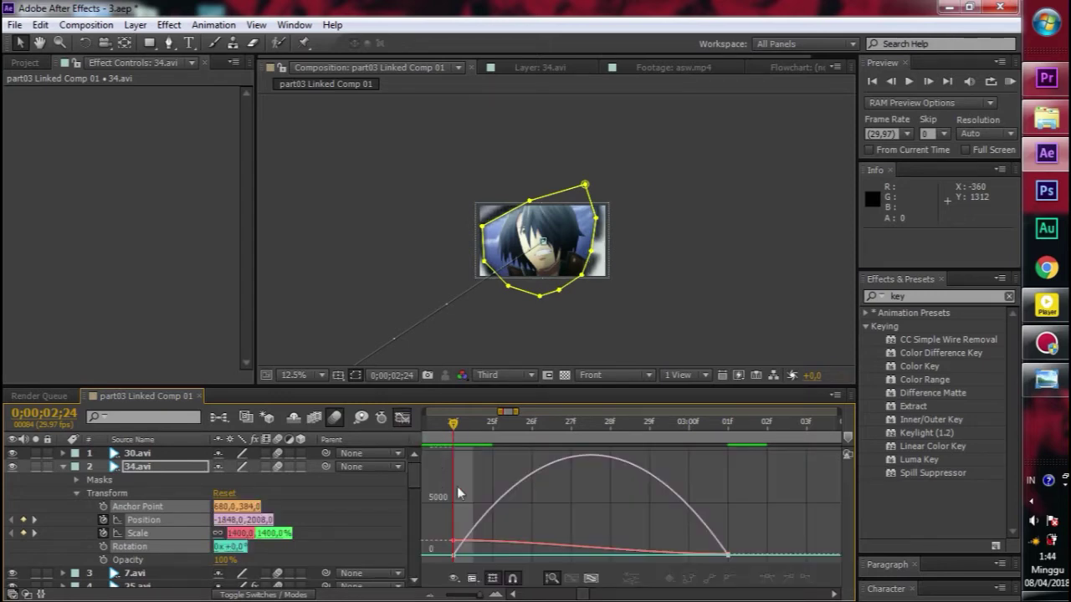
# Separate the Position property of layer 34.avi into individual X and Y dimensions
pyautogui.click(357, 512)
pyautogui.click(153, 519)
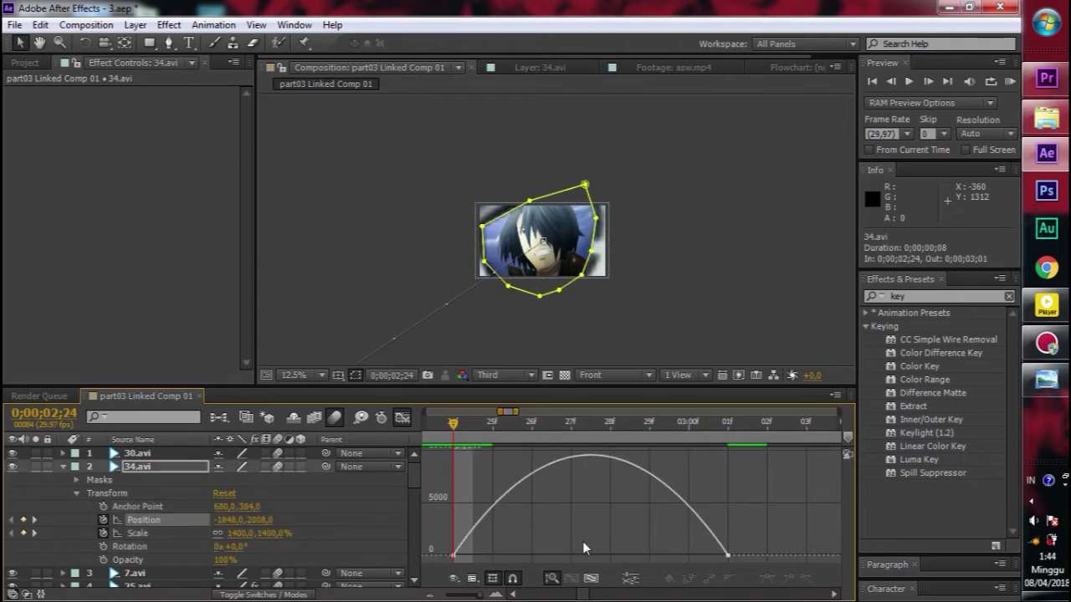
pyautogui.click(631, 579)
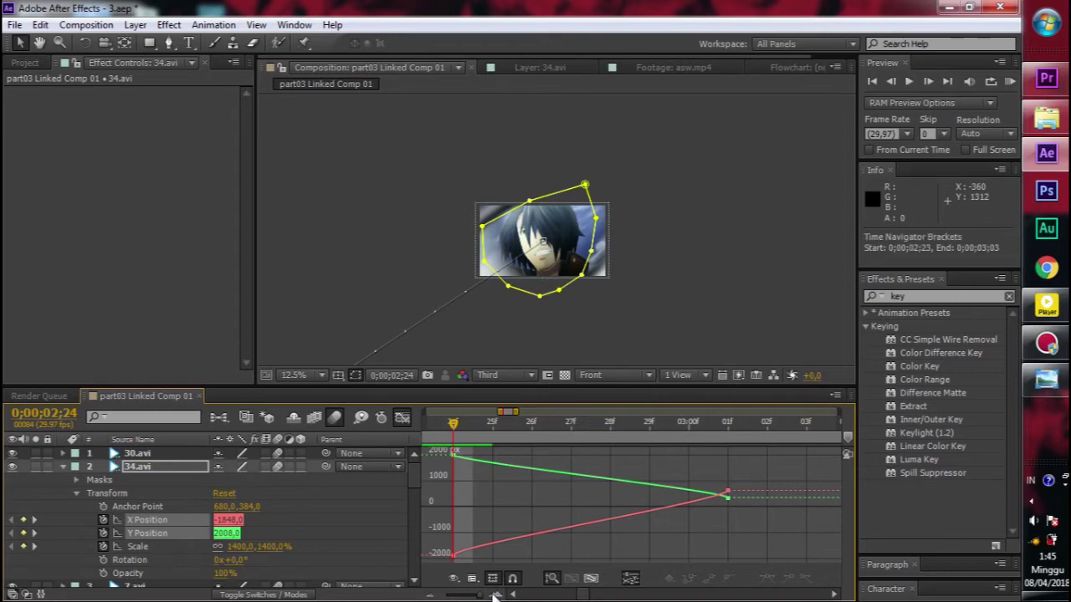
# Reshape 34.avi's X Position curve so it rises steeply from the first keyframe and flattens into the keyframe at 0;00;03;01
pyautogui.scroll(-5, 478, 596)
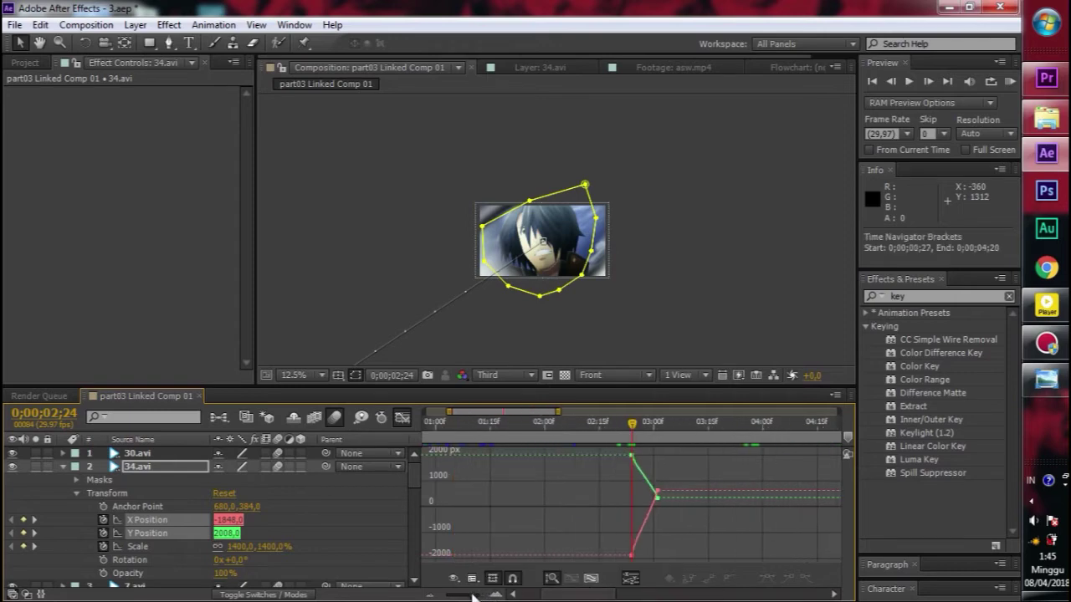
pyautogui.scroll(5, 479, 595)
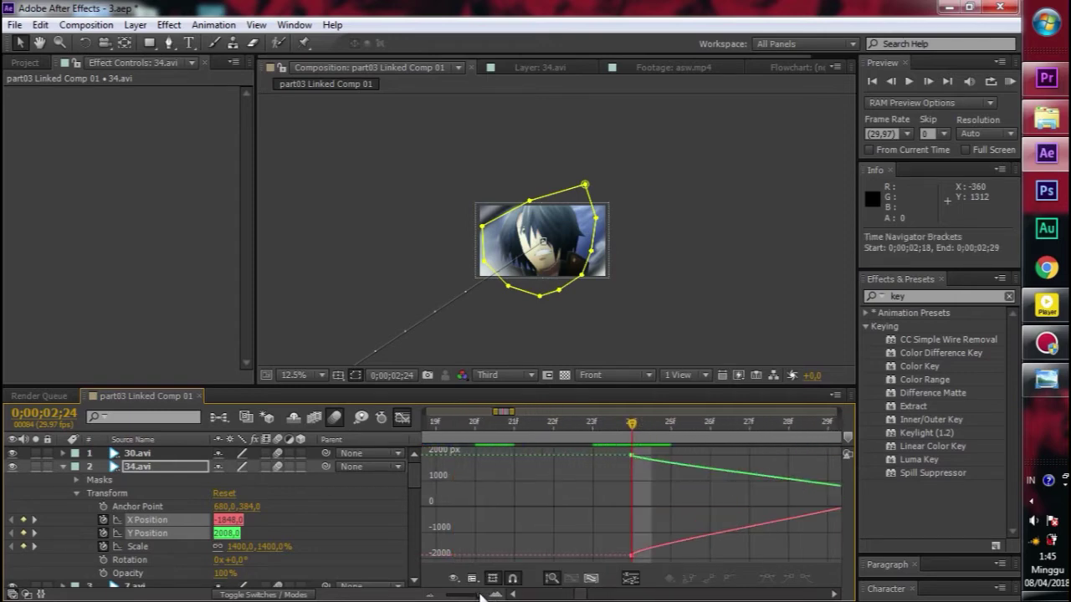
pyautogui.click(834, 595)
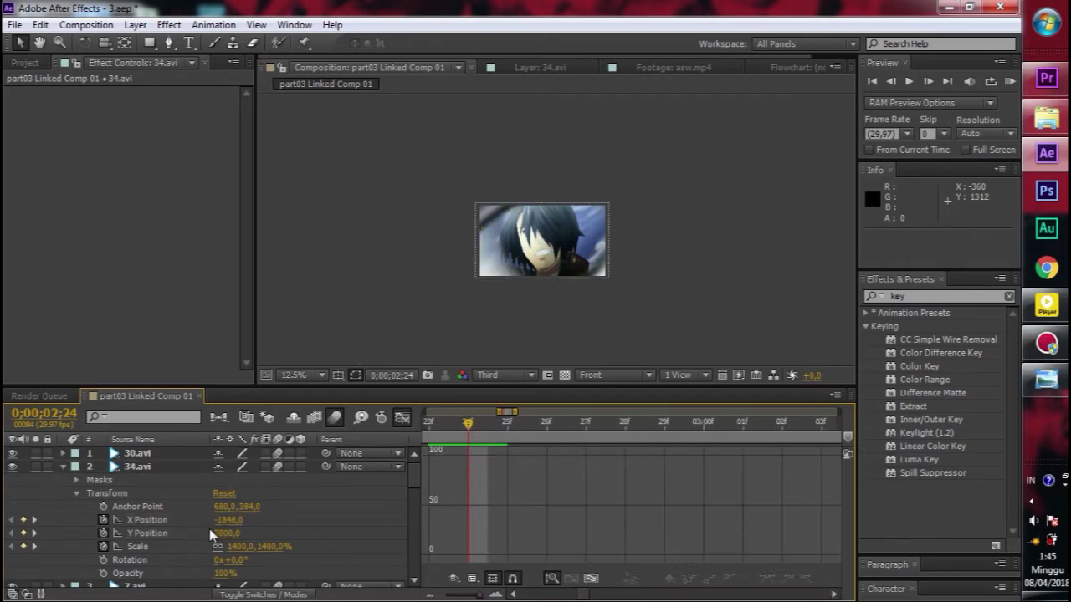
pyautogui.click(176, 519)
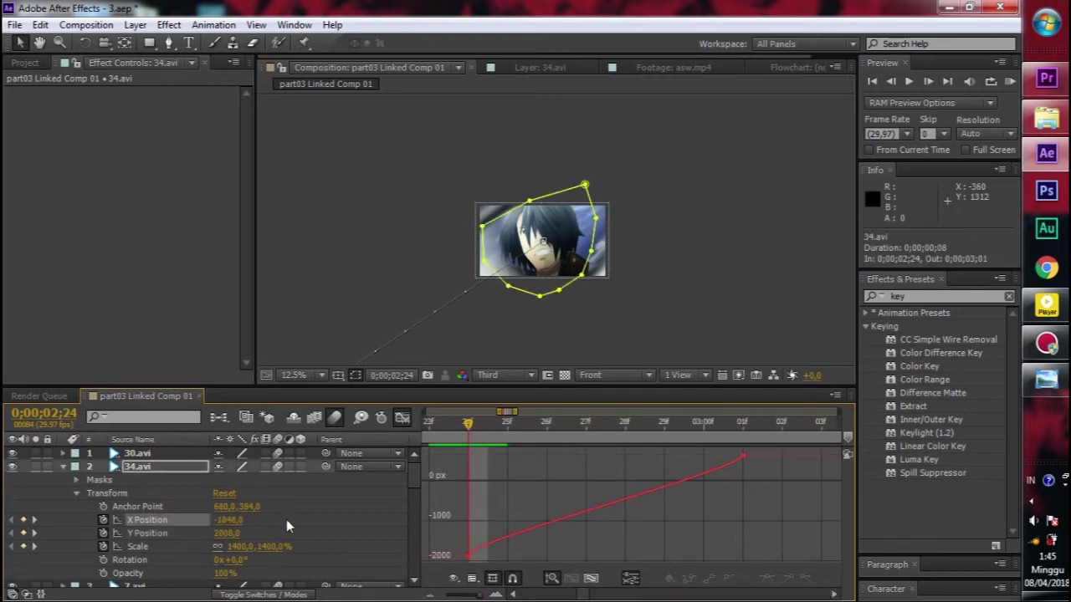
pyautogui.click(479, 549)
pyautogui.moveTo(475, 541); pyautogui.dragTo(540, 531)
pyautogui.moveTo(736, 471); pyautogui.dragTo(639, 465)
pyautogui.moveTo(524, 534); pyautogui.dragTo(564, 480)
pyautogui.moveTo(639, 464); pyautogui.dragTo(637, 457)
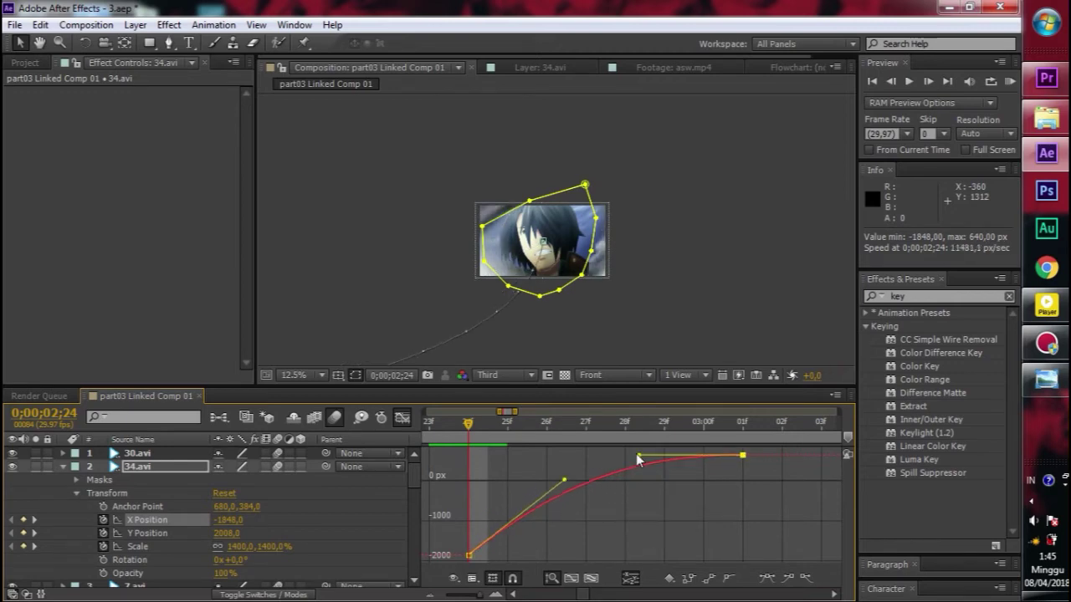
pyautogui.moveTo(564, 480); pyautogui.dragTo(533, 499)
# Reshape 34.avi's Y Position curve to drop steeply from the first keyframe and level off at the last one
pyautogui.click(159, 532)
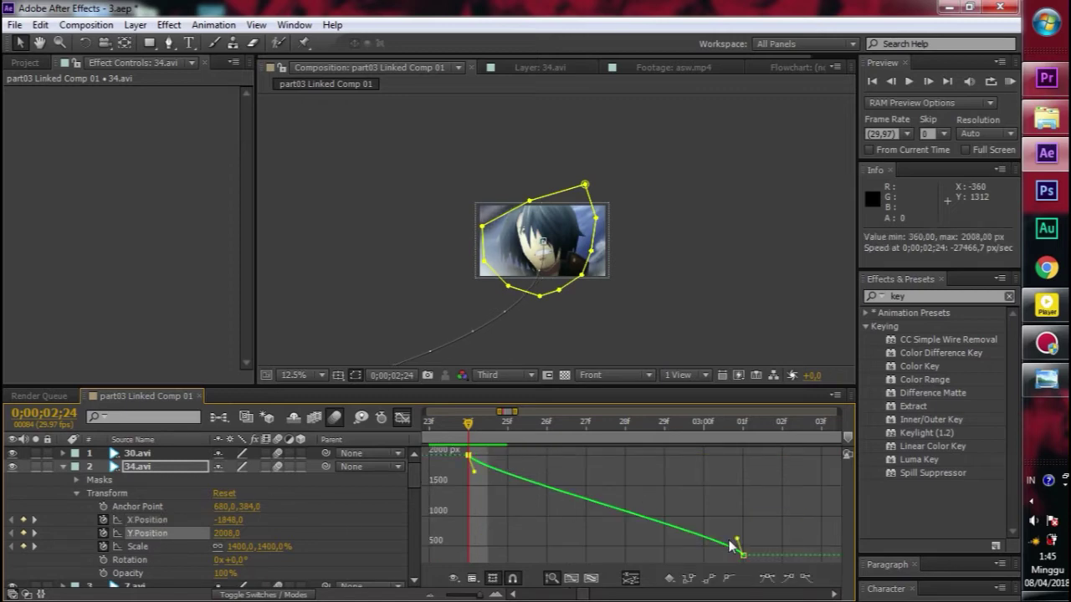
pyautogui.moveTo(734, 543); pyautogui.dragTo(691, 546)
pyautogui.click(743, 554)
pyautogui.moveTo(736, 540); pyautogui.dragTo(662, 546)
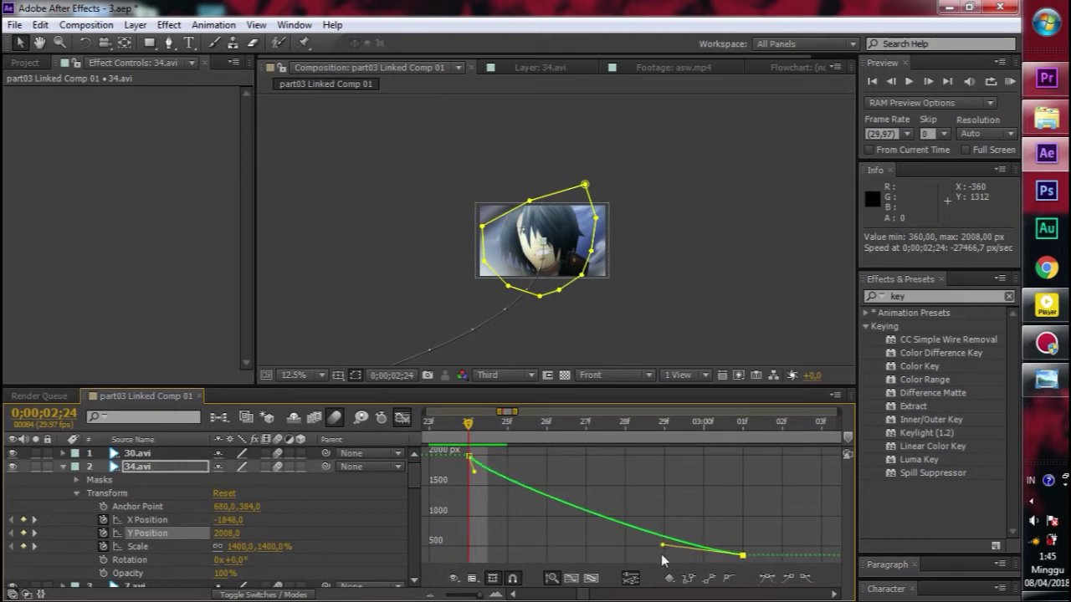
pyautogui.moveTo(473, 468); pyautogui.dragTo(528, 519)
pyautogui.moveTo(663, 545); pyautogui.dragTo(679, 556)
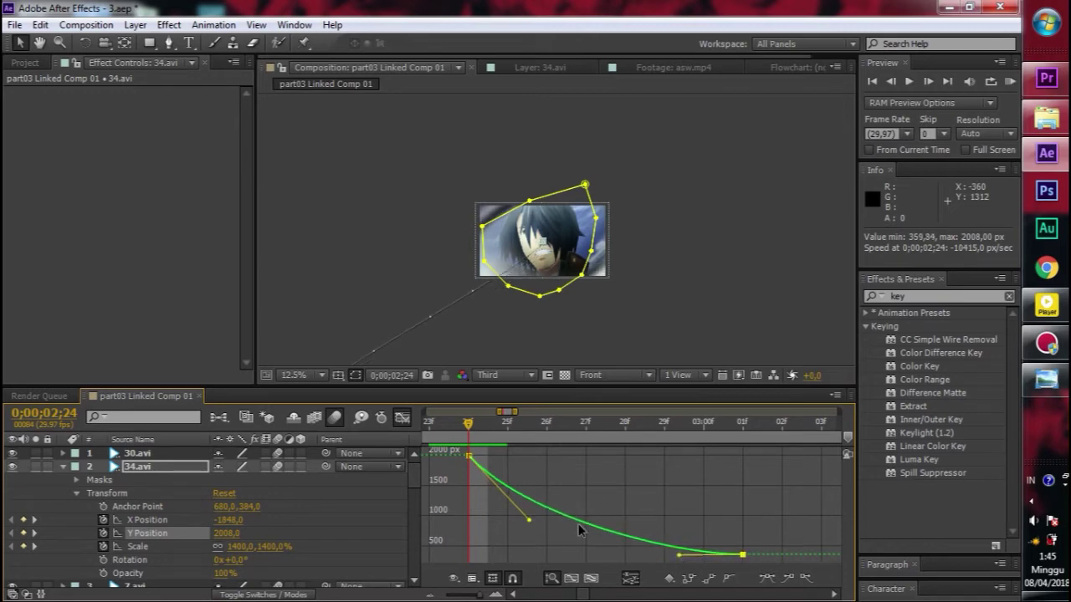
pyautogui.moveTo(528, 518); pyautogui.dragTo(520, 515)
# Step through the frames from 0;00;02;24 to 0;00;02;27 to check where the iris cut-out travels
pyautogui.click(62, 466)
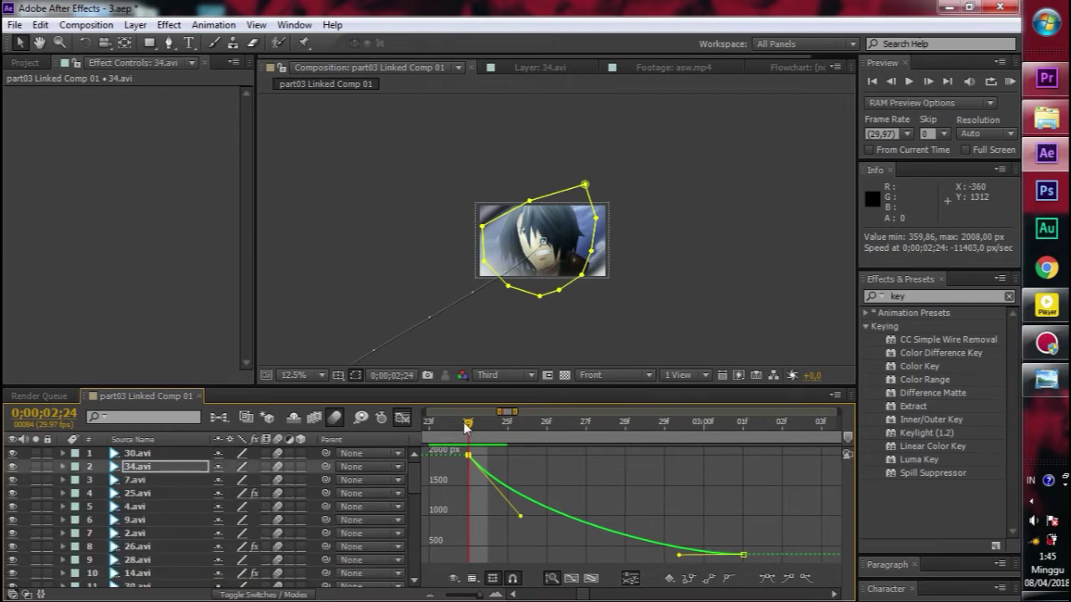
pyautogui.click(532, 425)
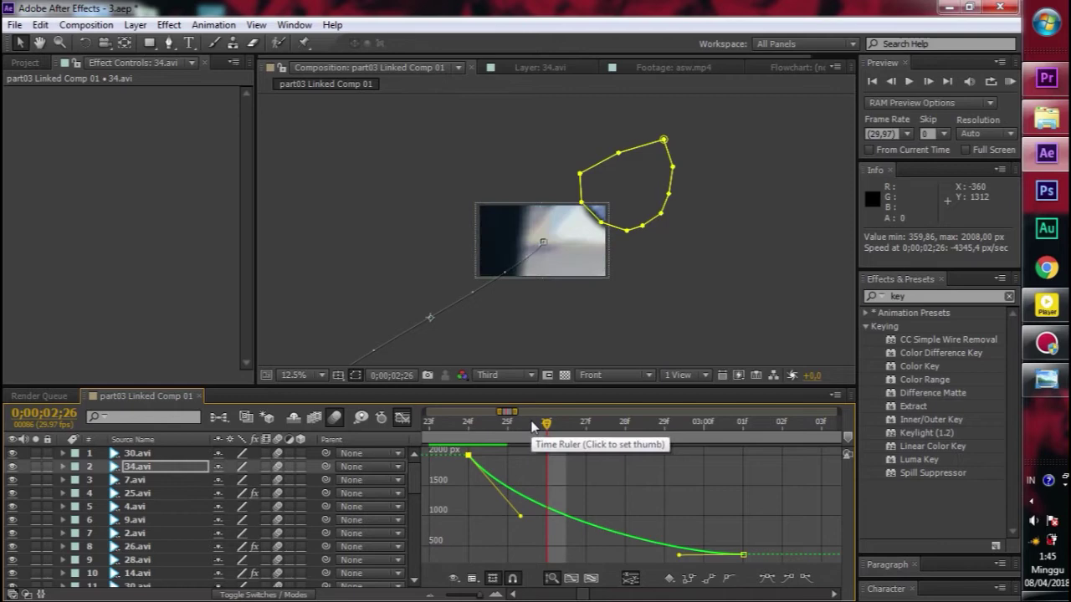
pyautogui.click(467, 423)
pyautogui.scroll(-1, 517, 318)
pyautogui.scroll(1, 517, 318)
pyautogui.click(525, 422)
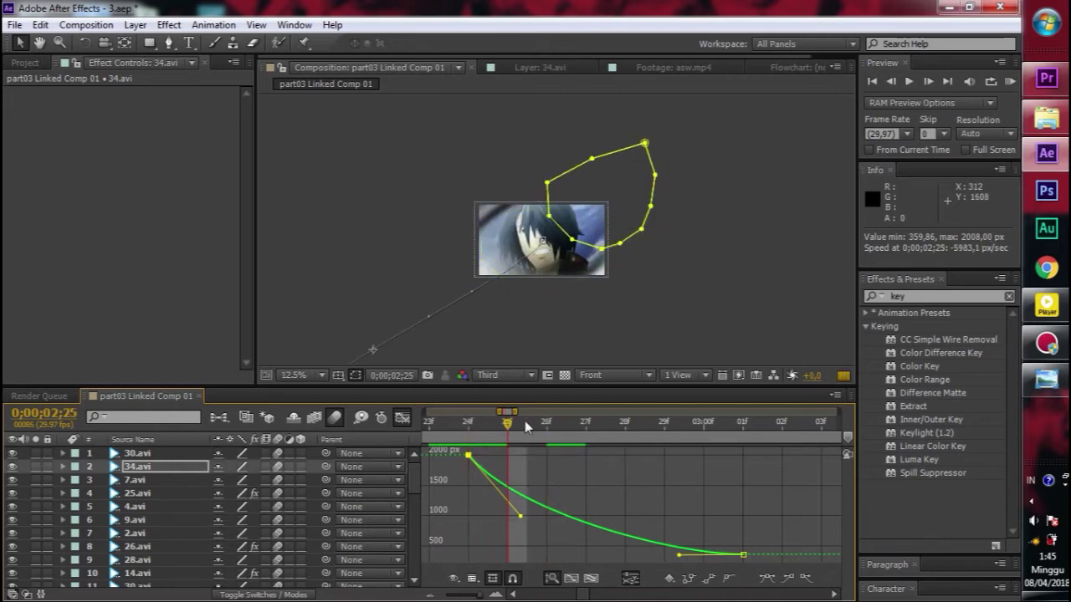
pyautogui.click(586, 423)
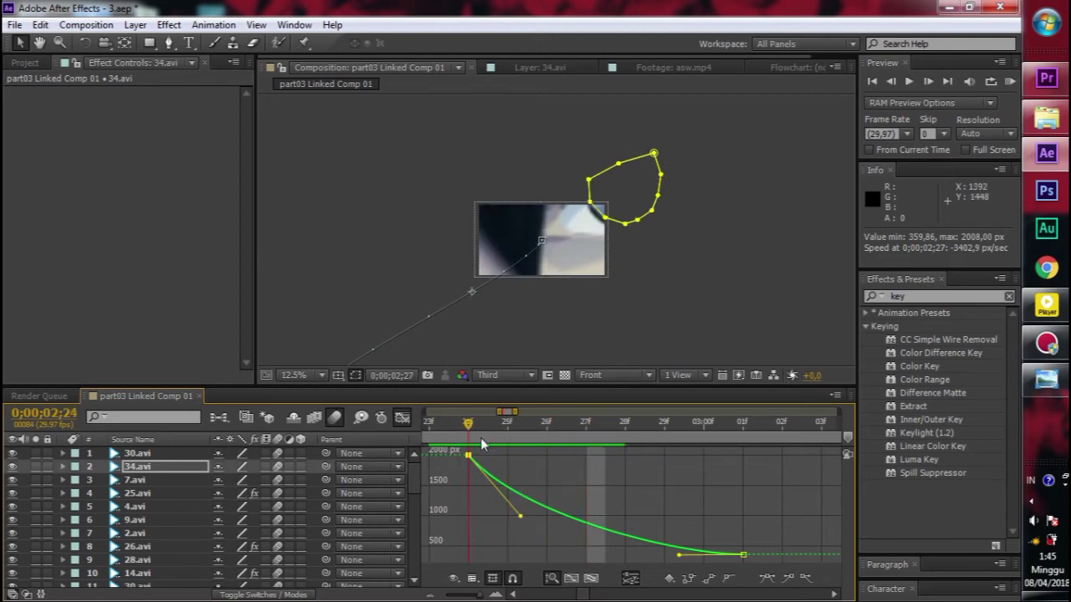
pyautogui.click(481, 438)
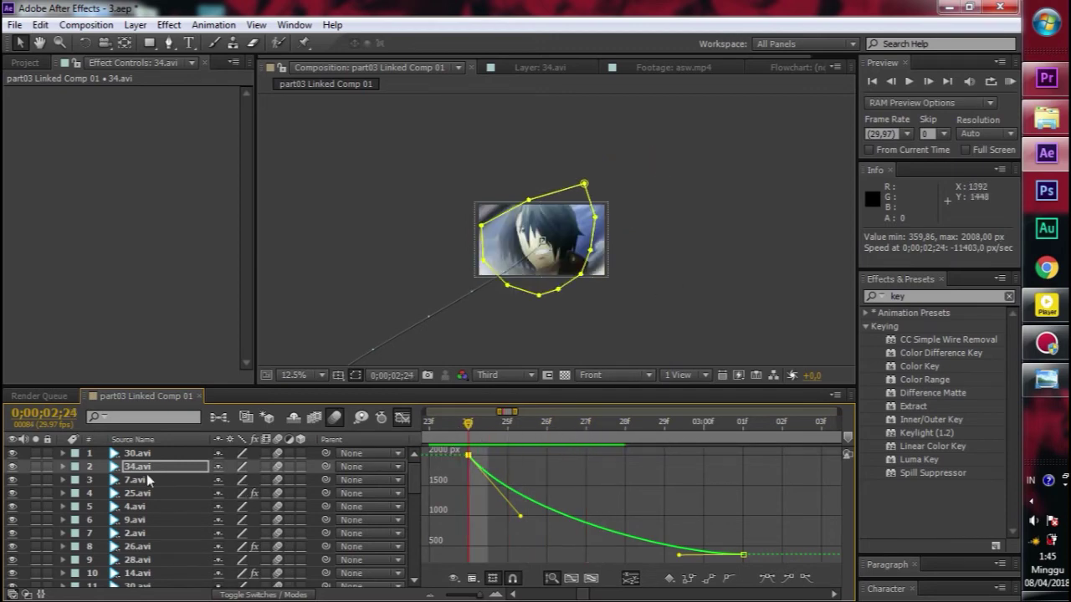
# Reshape 34.avi's Scale curve so it falls steeply from the first keyframe and eases into the last, matching the position curves
pyautogui.click(63, 467)
pyautogui.click(170, 549)
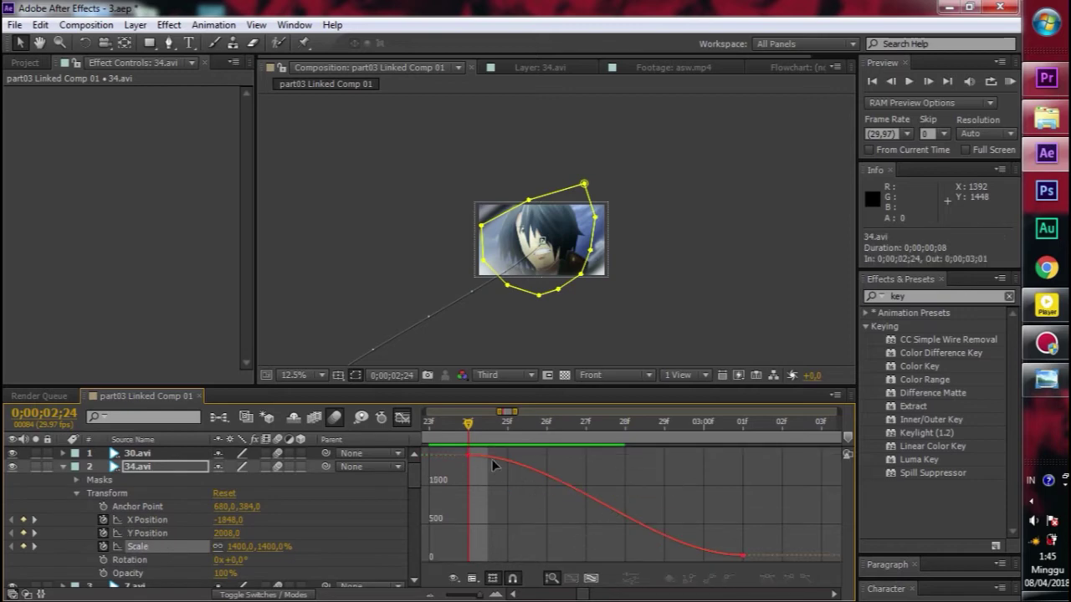
pyautogui.click(469, 456)
pyautogui.moveTo(492, 458); pyautogui.dragTo(533, 517)
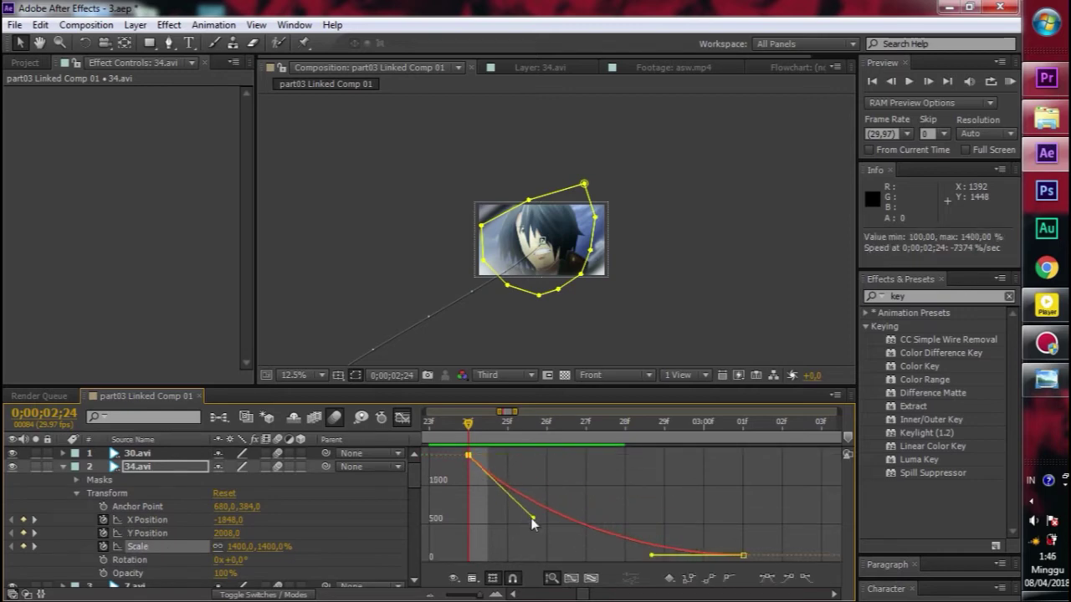
# Step through the frames from 0;00;02;26 to 0;00;03;00 to check the zoom out of the iris
pyautogui.click(538, 425)
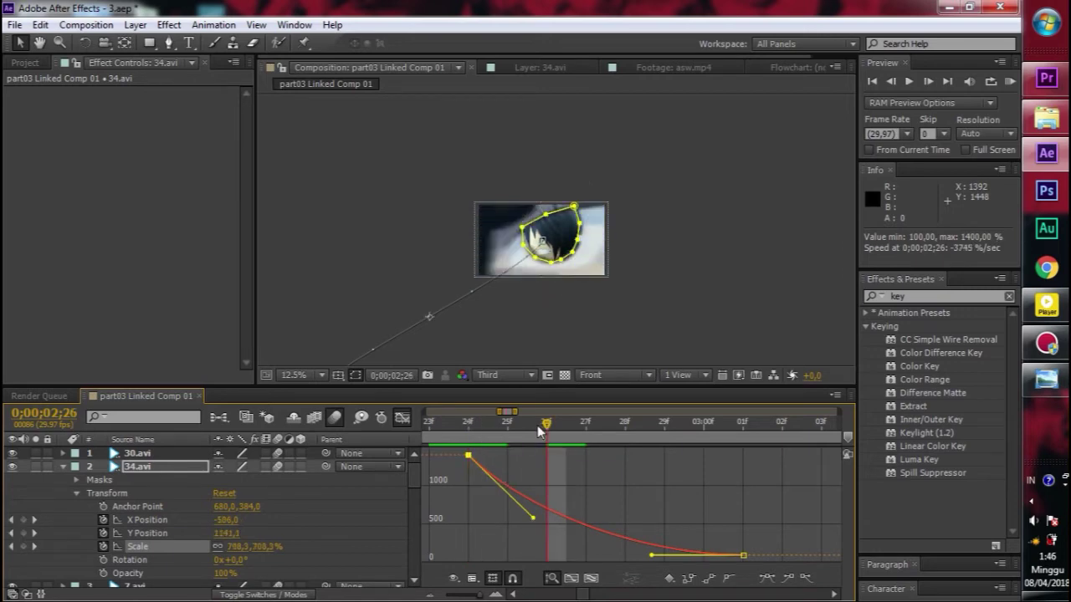
pyautogui.click(587, 426)
pyautogui.click(628, 425)
pyautogui.click(665, 426)
pyautogui.click(703, 425)
pyautogui.click(664, 425)
pyautogui.click(585, 425)
pyautogui.click(703, 425)
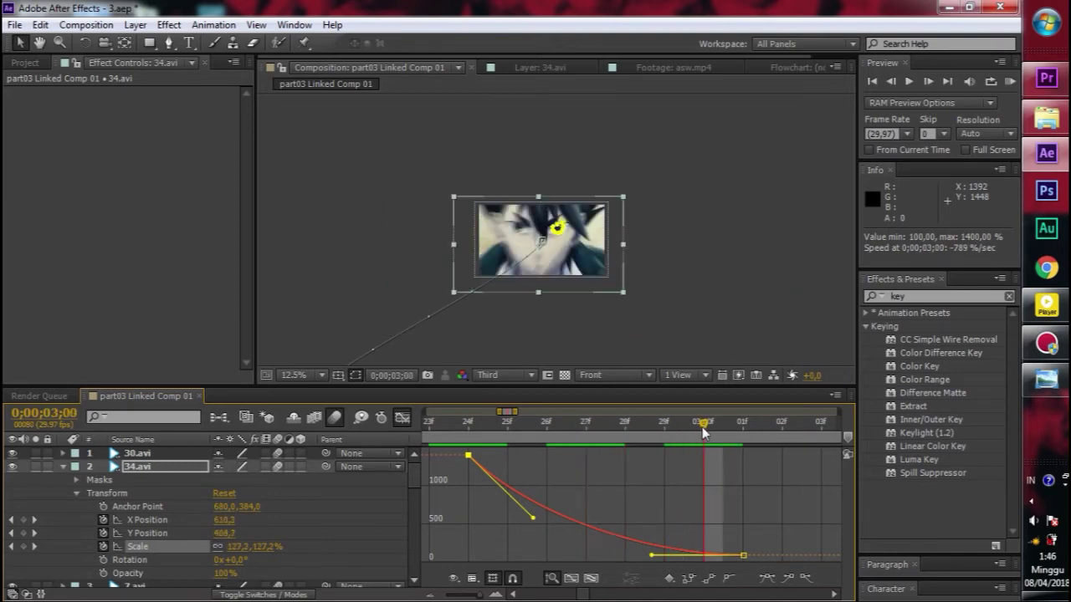
# Switch motion blur off and back on for layer 34.avi to compare the frame at 0;00;03;00
pyautogui.click(336, 419)
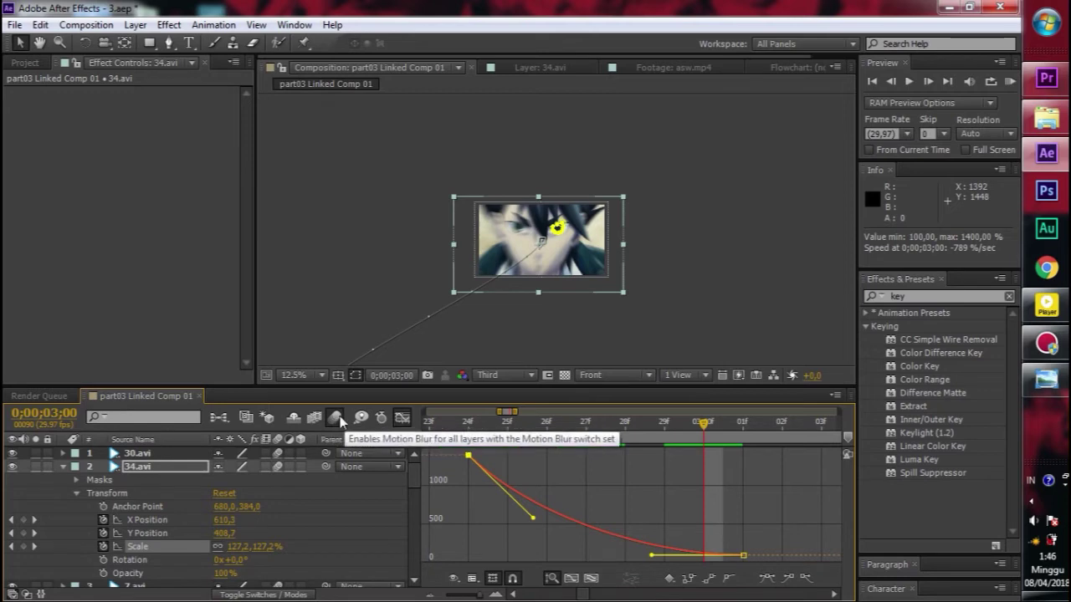
pyautogui.click(278, 467)
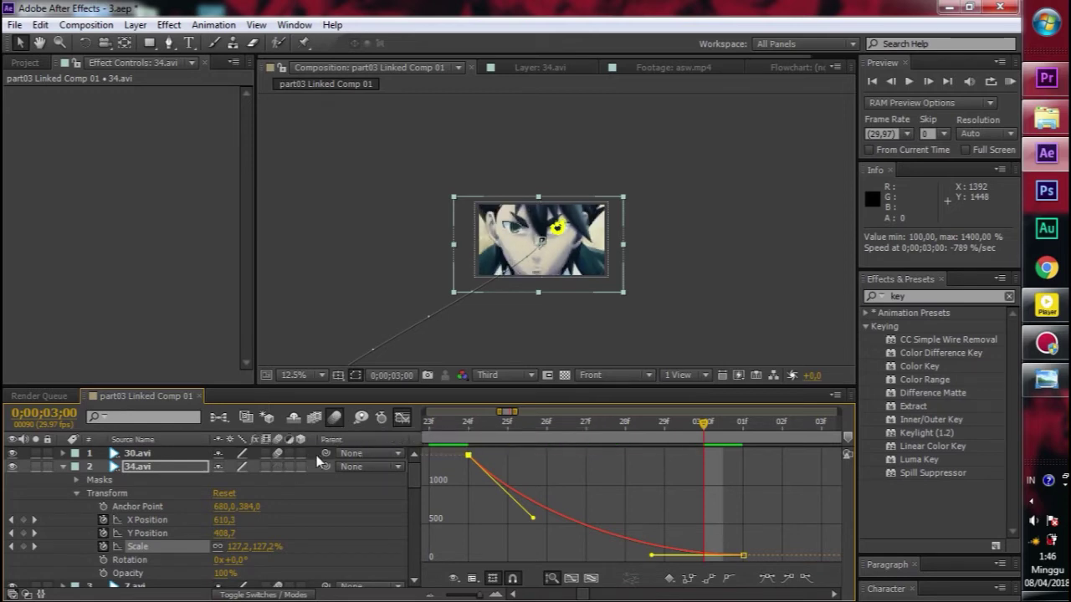
pyautogui.click(273, 462)
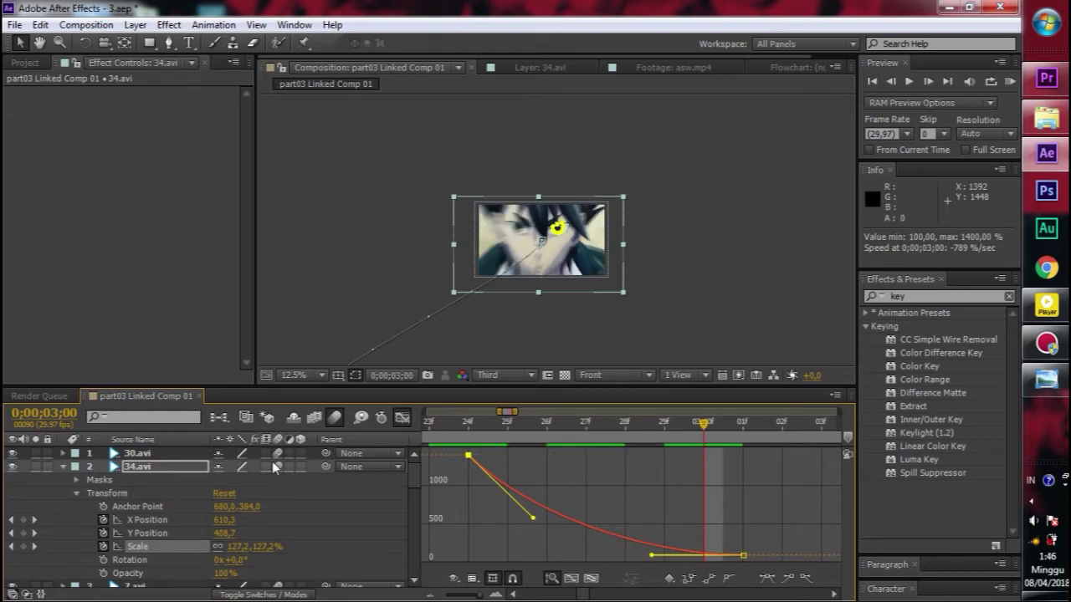
# Collapse layer 34.avi's properties and return the timeline from the Graph Editor to the layer bars
pyautogui.click(63, 466)
pyautogui.scroll(4, 556, 286)
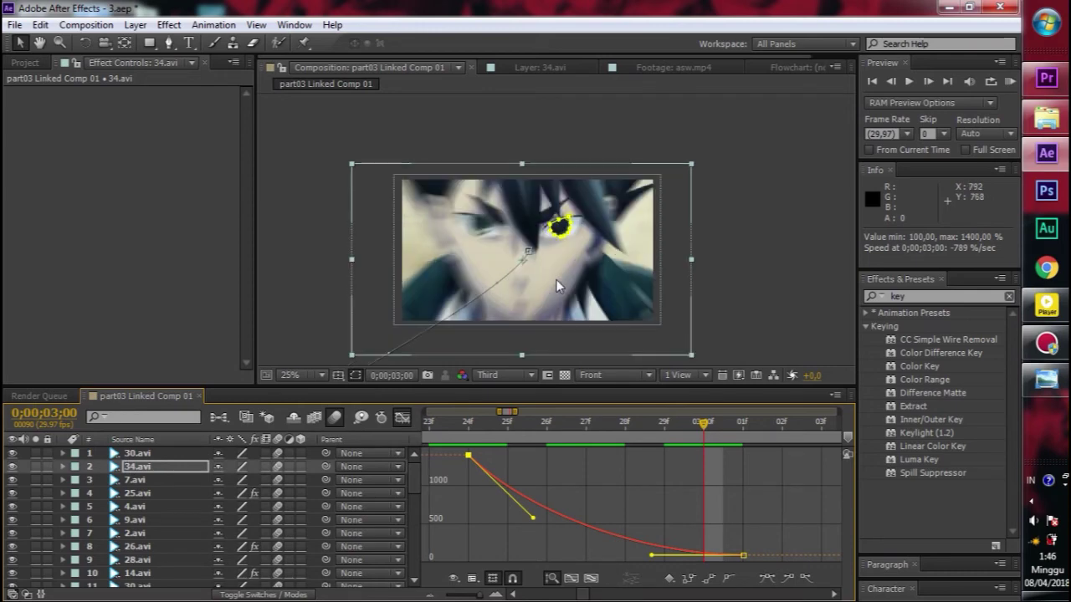
pyautogui.scroll(-2, 556, 285)
pyautogui.click(405, 418)
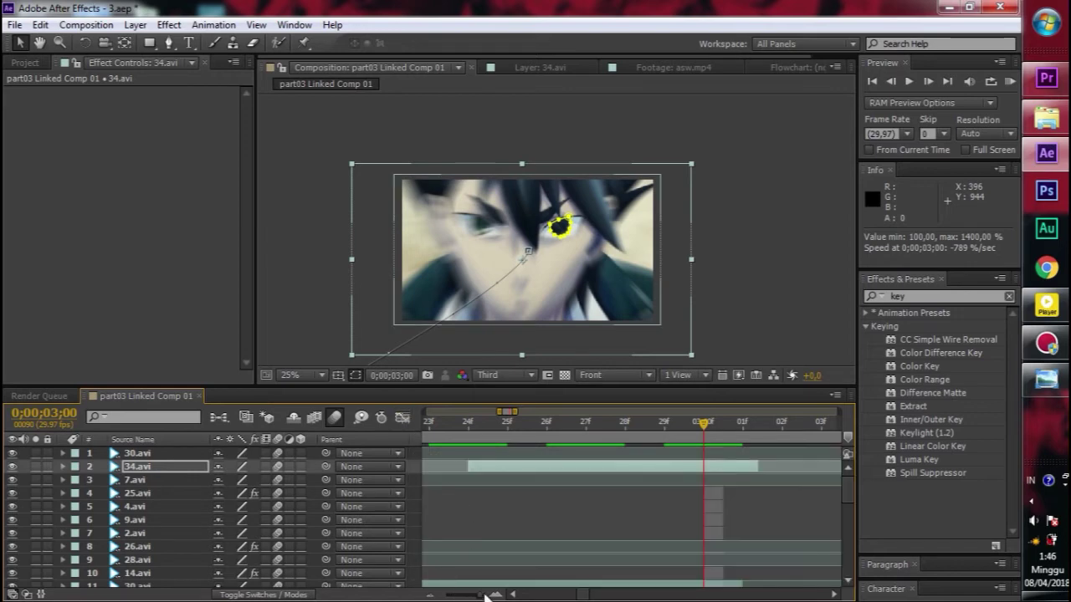
# Delete the first Position keyframe of layer 7.avi, with the current time at 0;00;03;22
pyautogui.moveTo(478, 595); pyautogui.dragTo(465, 597)
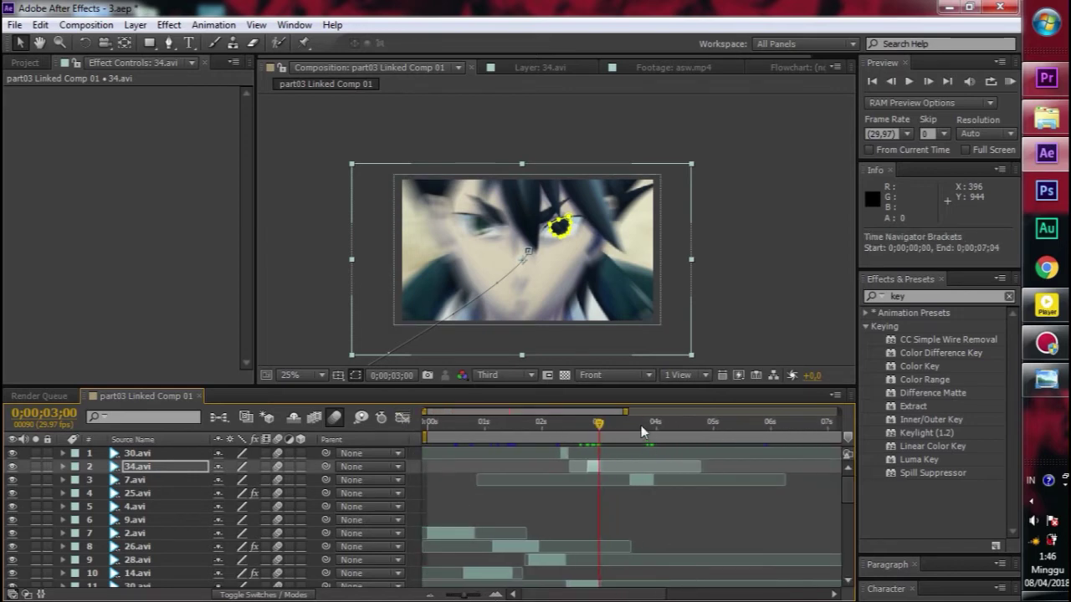
pyautogui.click(641, 425)
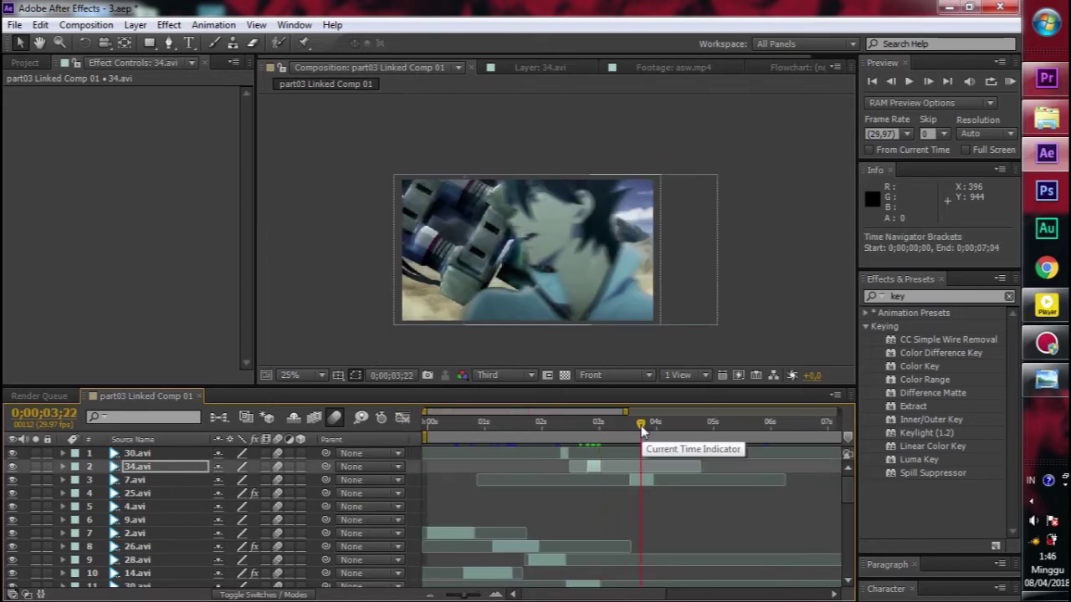
pyautogui.click(649, 481)
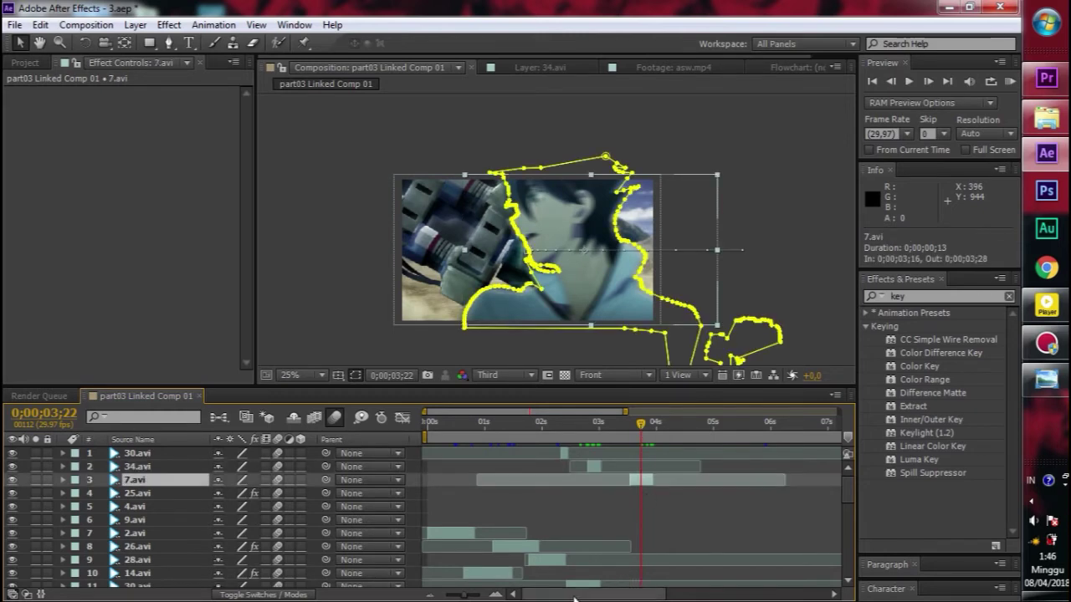
pyautogui.moveTo(574, 598); pyautogui.dragTo(588, 598)
pyautogui.moveTo(471, 596); pyautogui.dragTo(479, 596)
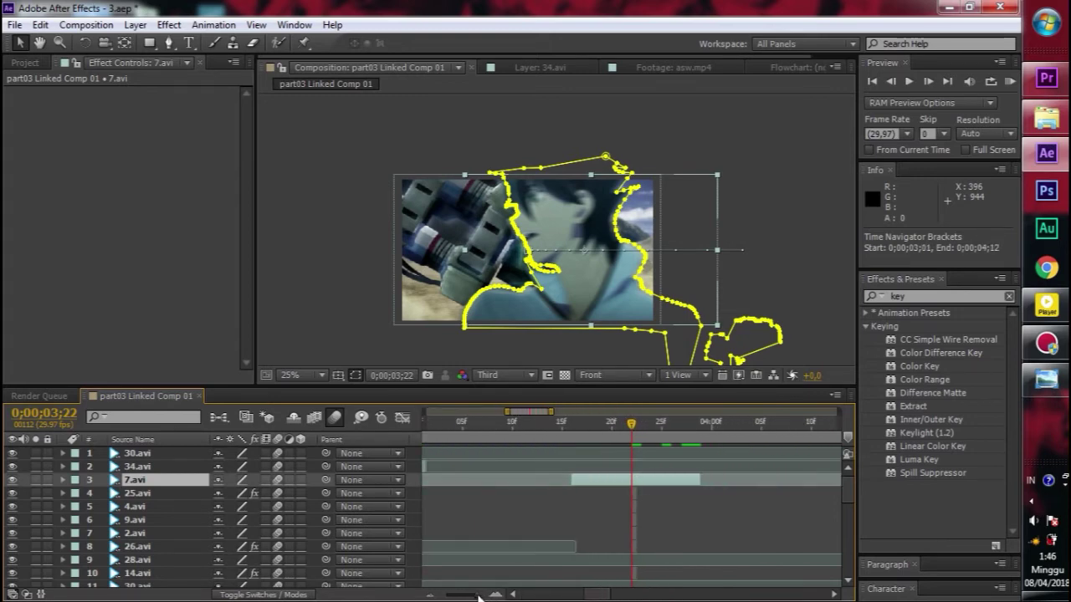
pyautogui.click(61, 480)
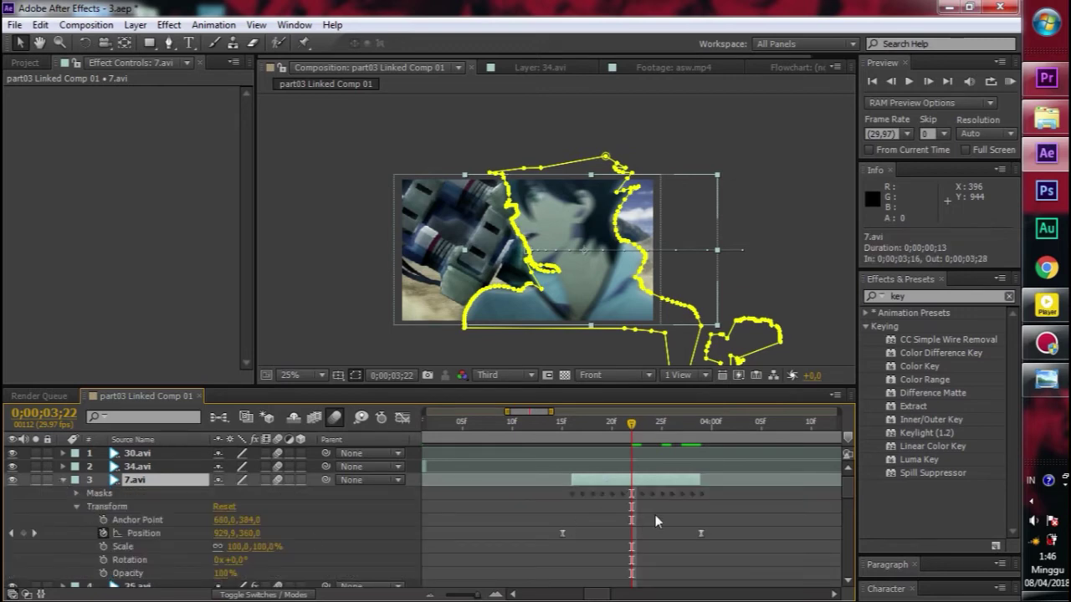
pyautogui.click(559, 533)
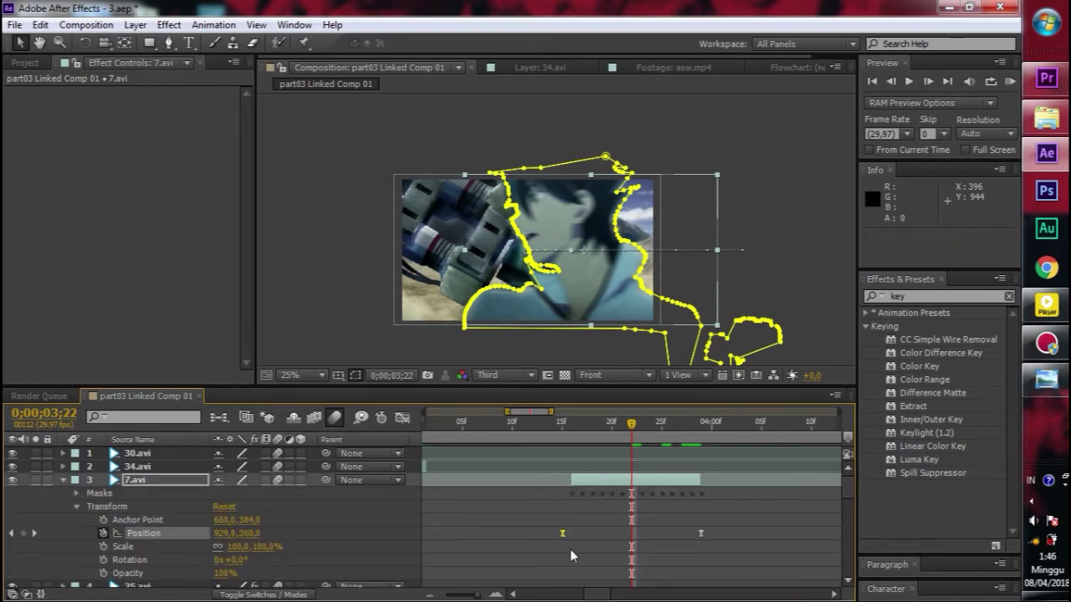
pyautogui.press('Delete')
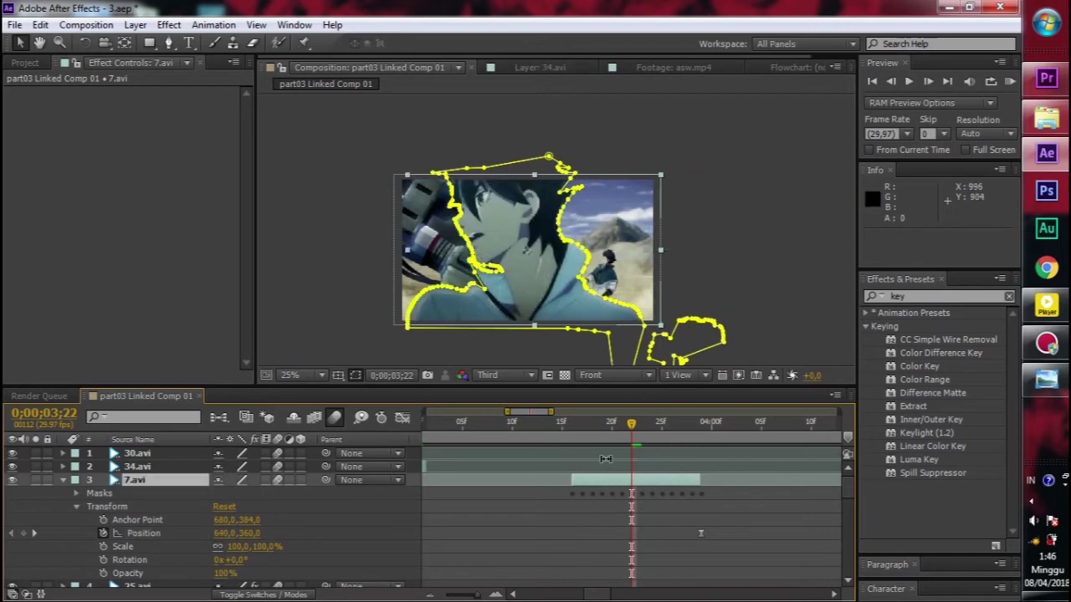
# Open layer 7.avi in its own viewer and check the animated mask frame by frame between 0;00;03;16 and 0;00;03;20
pyautogui.doubleClick(610, 482)
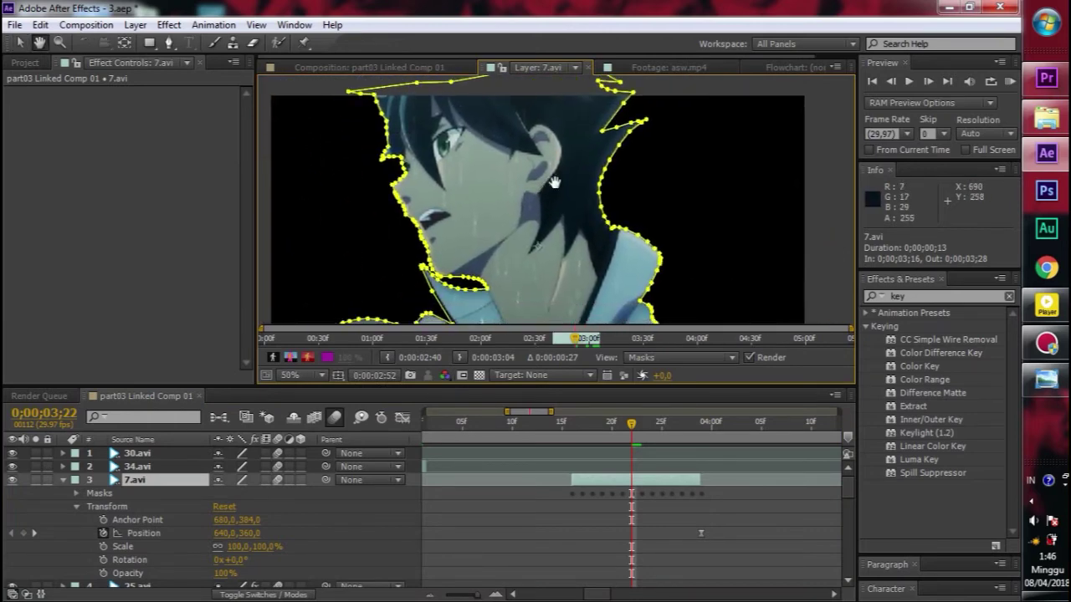
pyautogui.moveTo(631, 422); pyautogui.dragTo(574, 425)
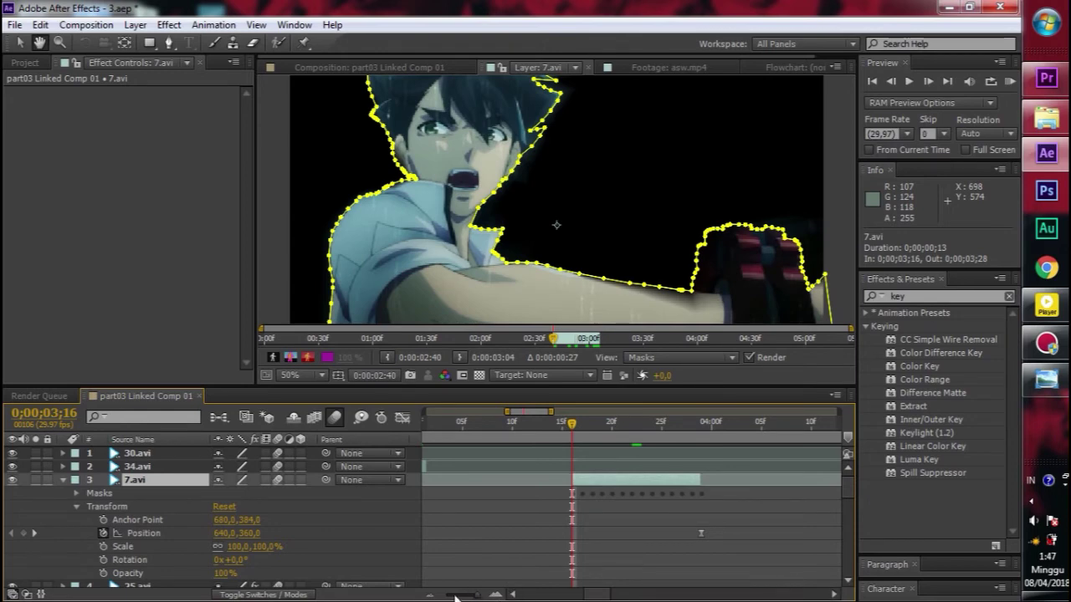
pyautogui.click(496, 595)
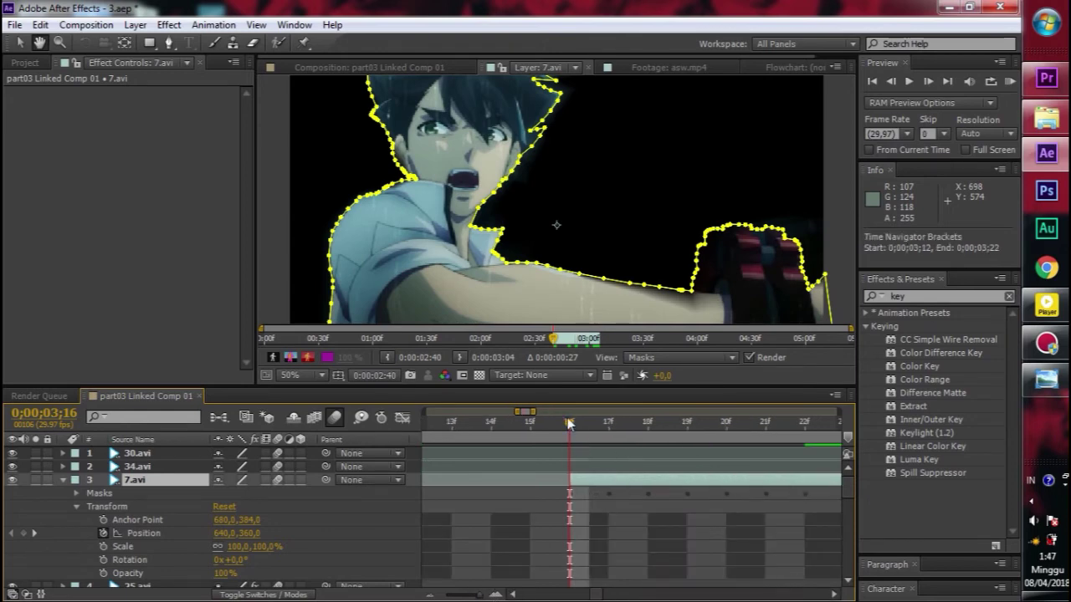
pyautogui.moveTo(569, 424); pyautogui.dragTo(609, 424)
pyautogui.click(556, 427)
pyautogui.click(608, 422)
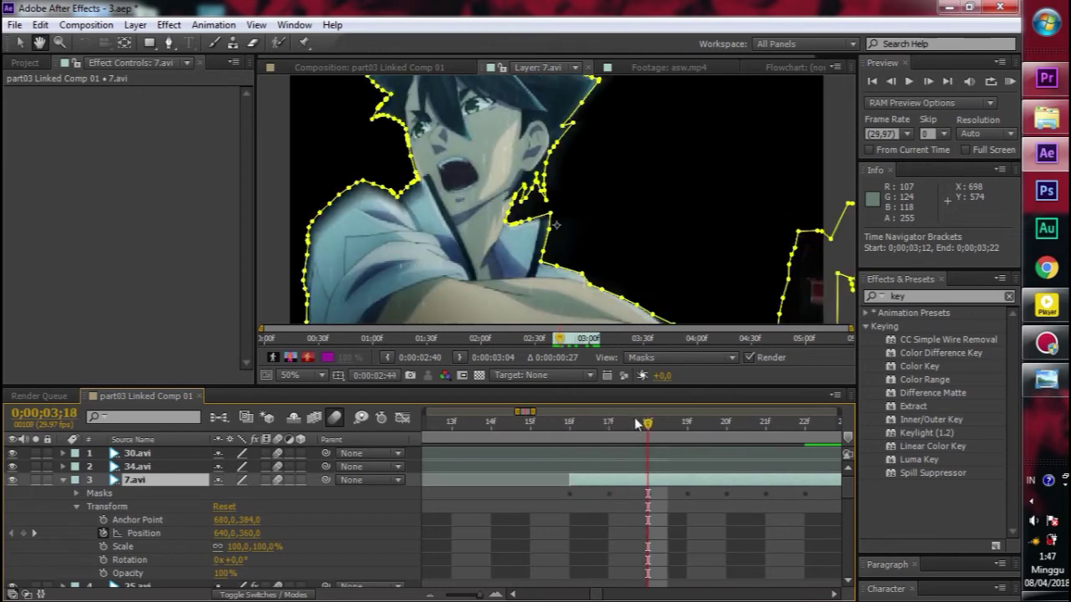
pyautogui.moveTo(646, 425); pyautogui.dragTo(684, 424)
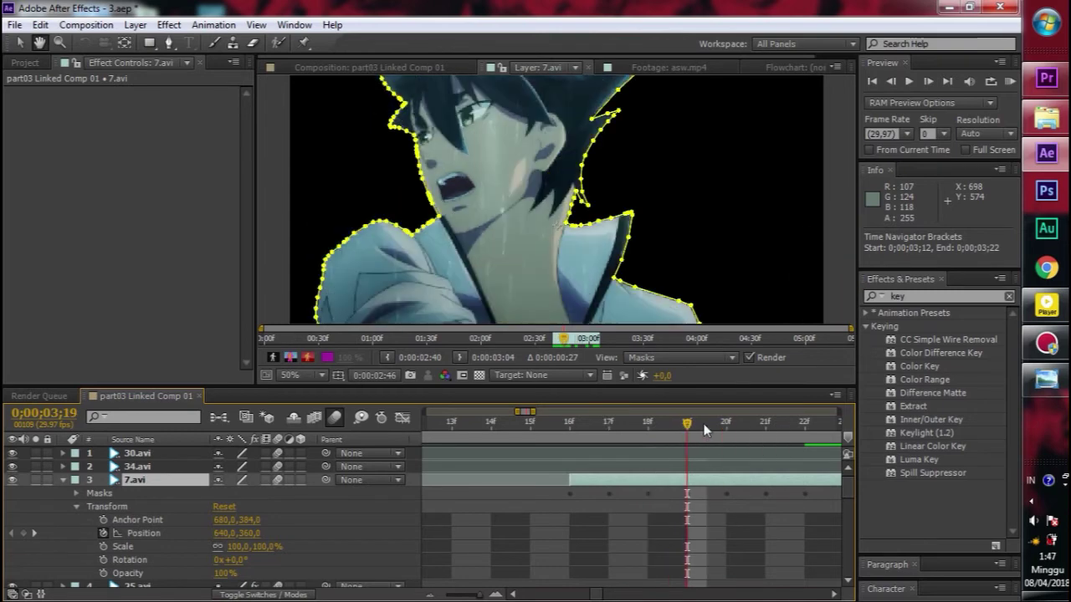
pyautogui.click(709, 429)
pyautogui.click(646, 425)
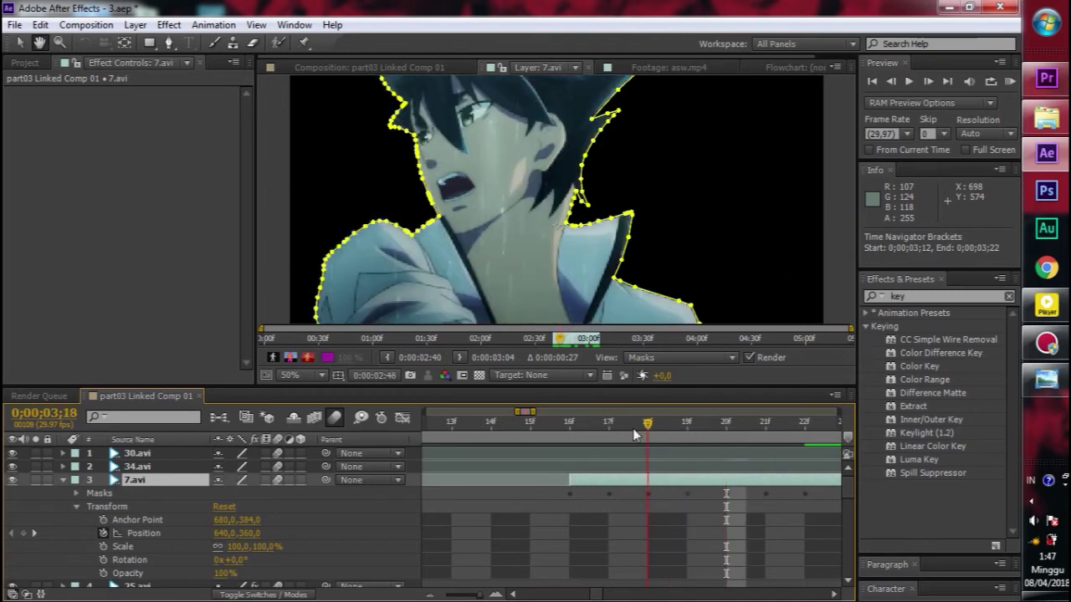
pyautogui.moveTo(646, 424); pyautogui.dragTo(569, 424)
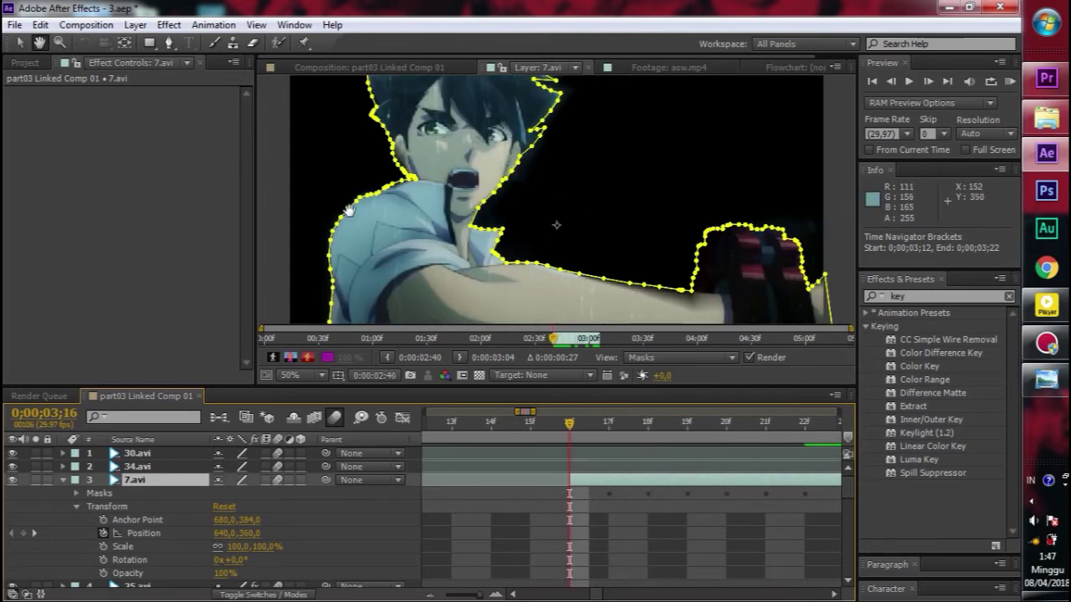
# Inspect the mask outline up close at 0;00;03;16 and delete one Mask 1 vertex on the upper edge of the outstretched arm
pyautogui.press('.')
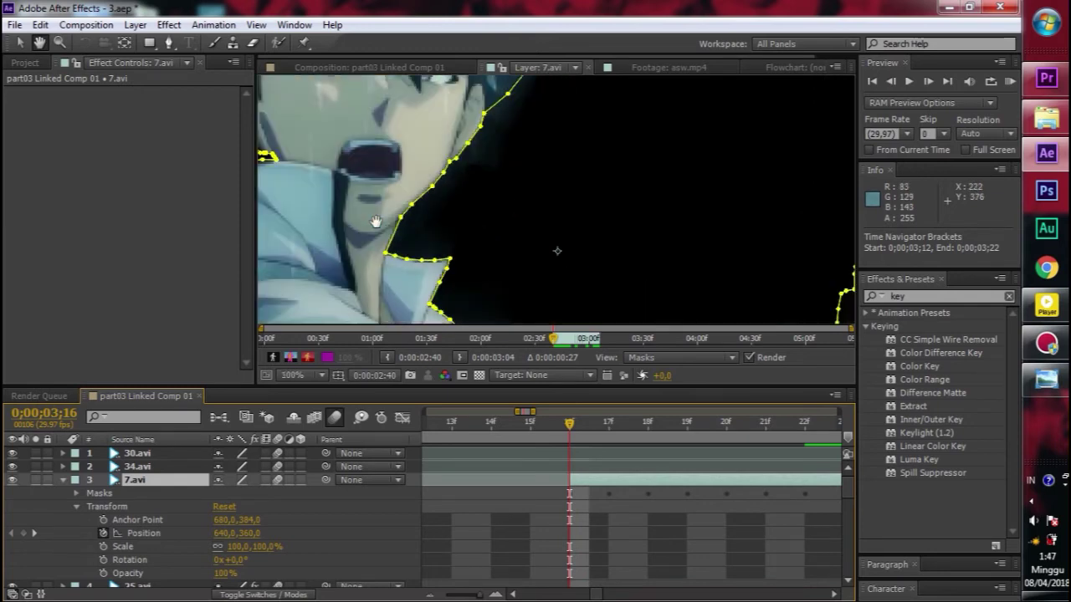
pyautogui.press('.')
pyautogui.press('v')
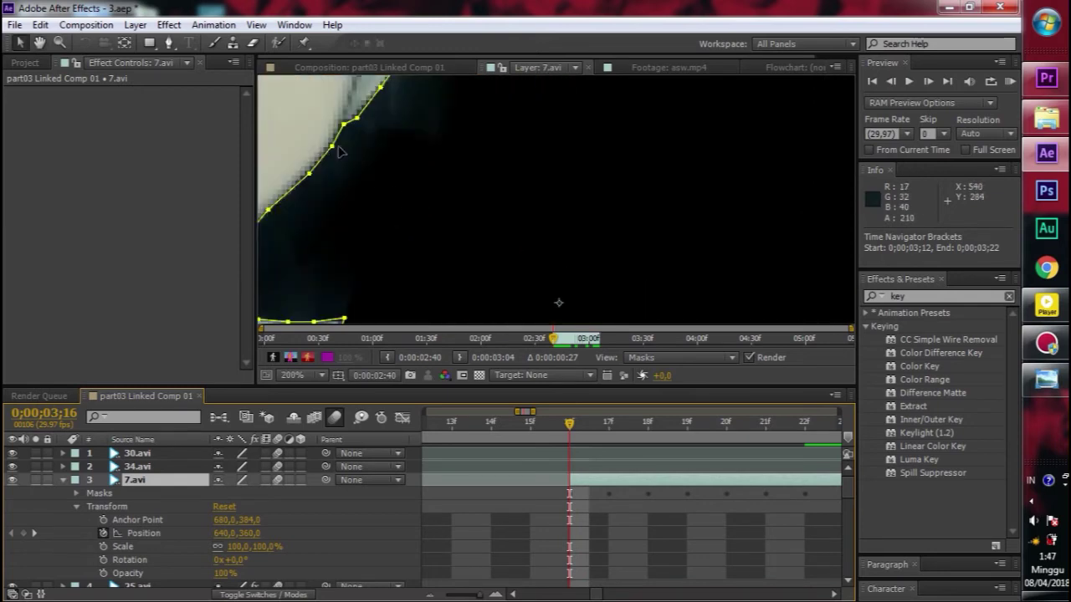
pyautogui.press(',')
pyautogui.press(',')
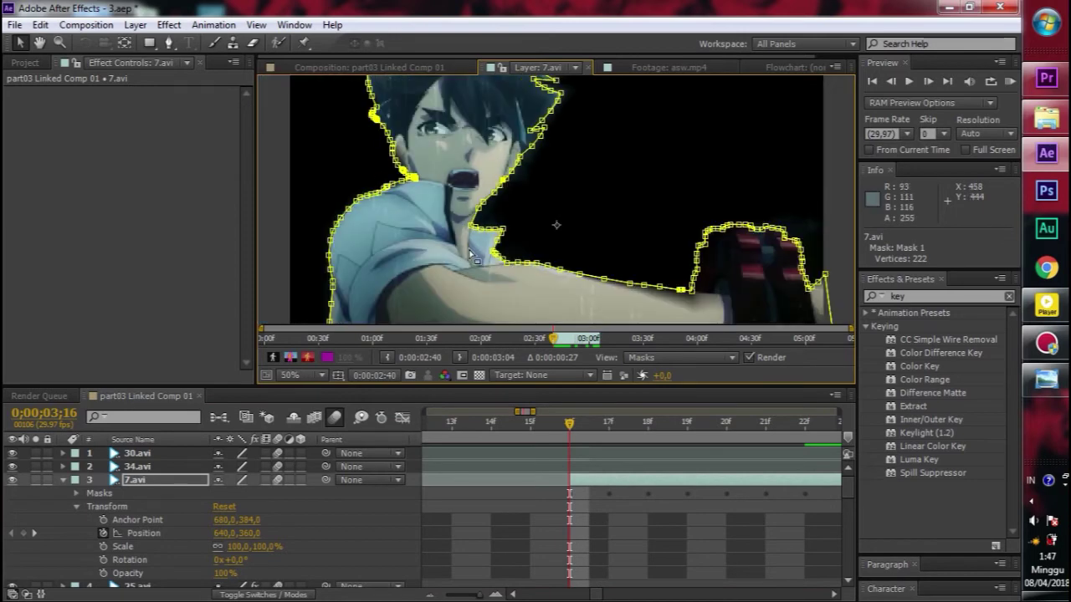
pyautogui.click(604, 280)
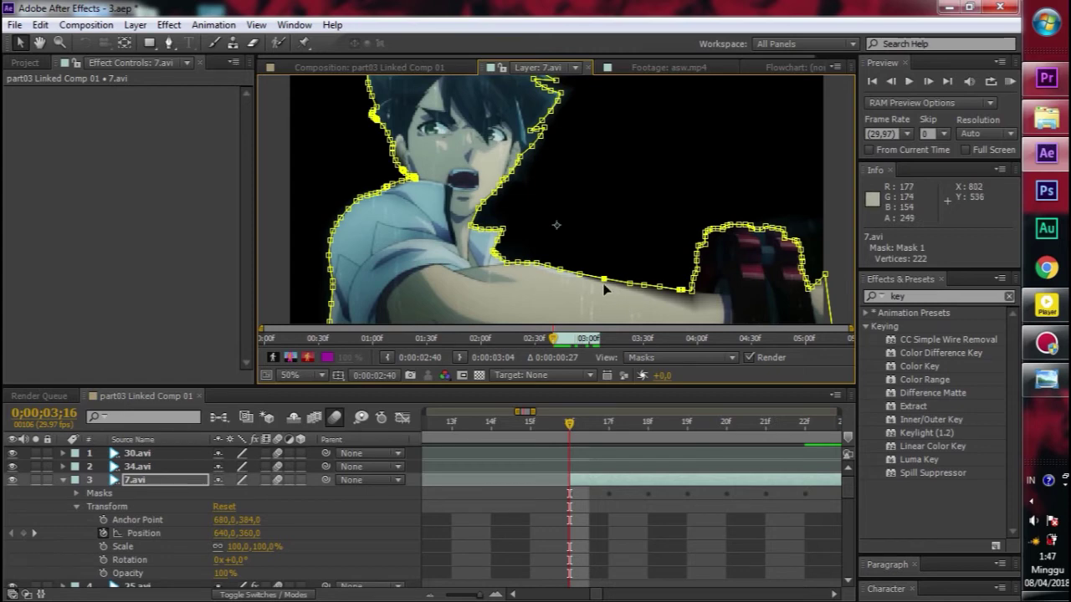
pyautogui.press('Delete')
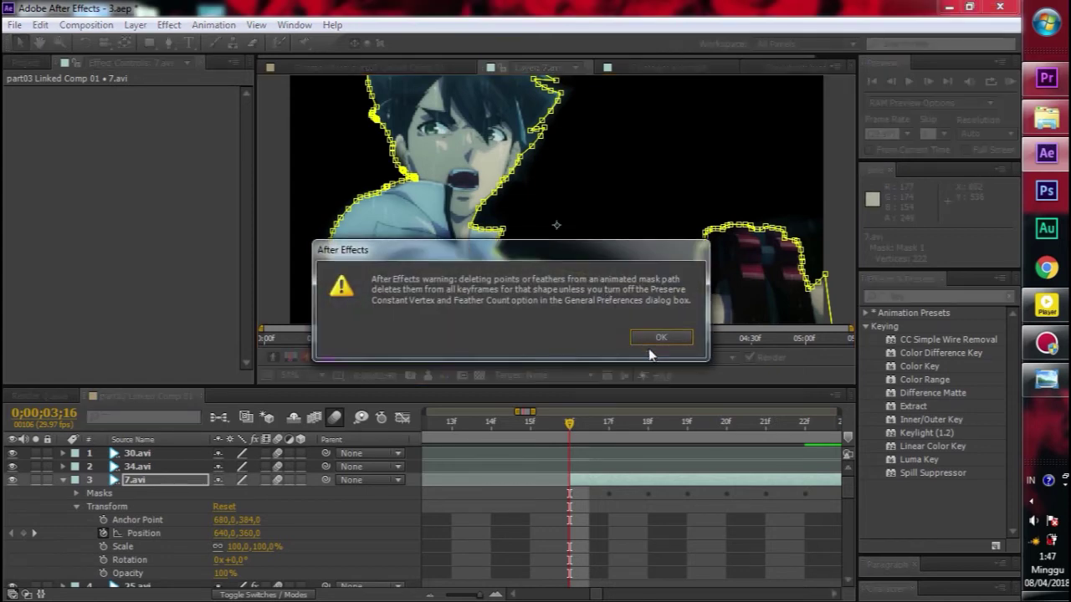
pyautogui.click(651, 339)
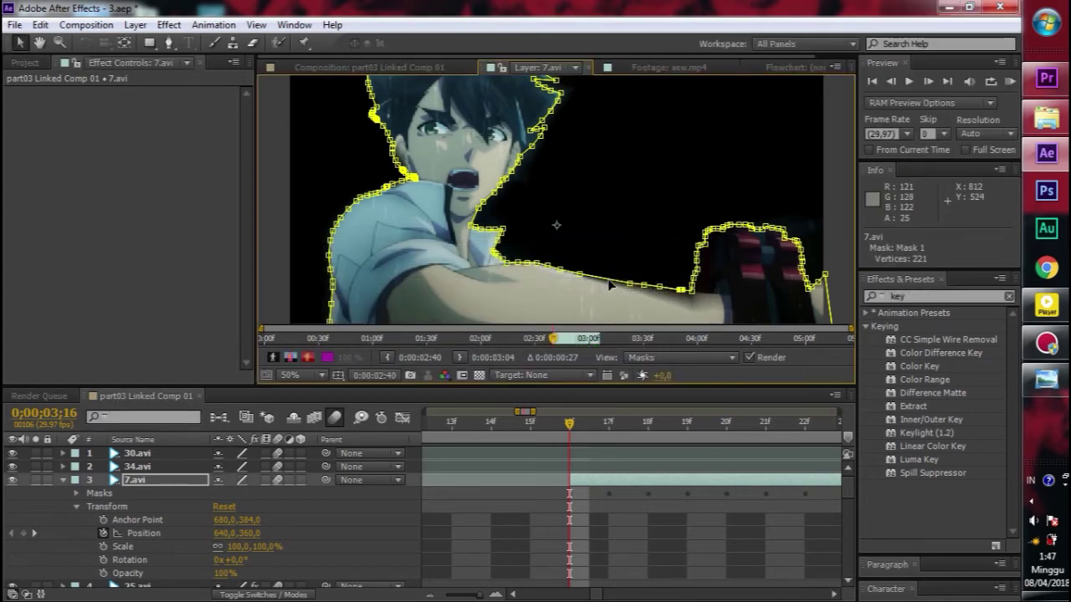
# Add a vertex with the Pen tool to the mask's arm edge where the point was removed, and check it at 0;00;03;17
pyautogui.press('g')
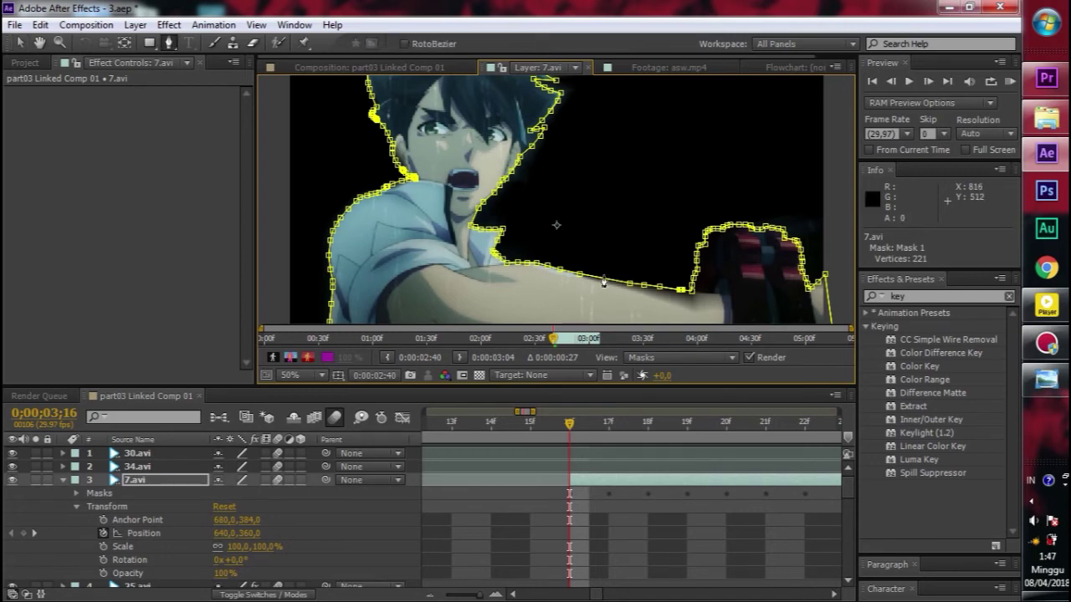
pyautogui.click(605, 280)
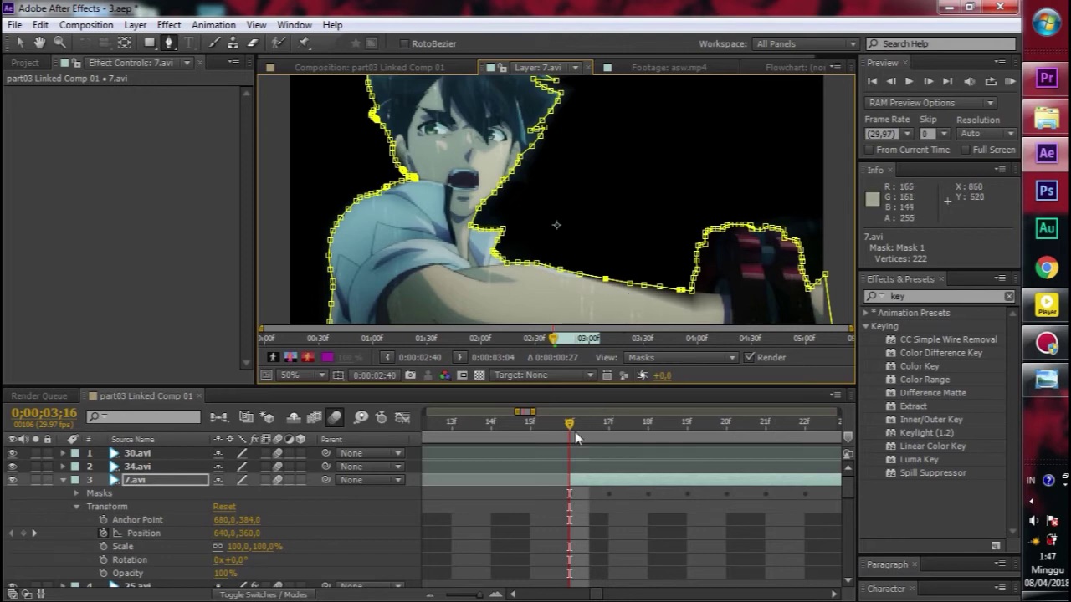
pyautogui.click(611, 424)
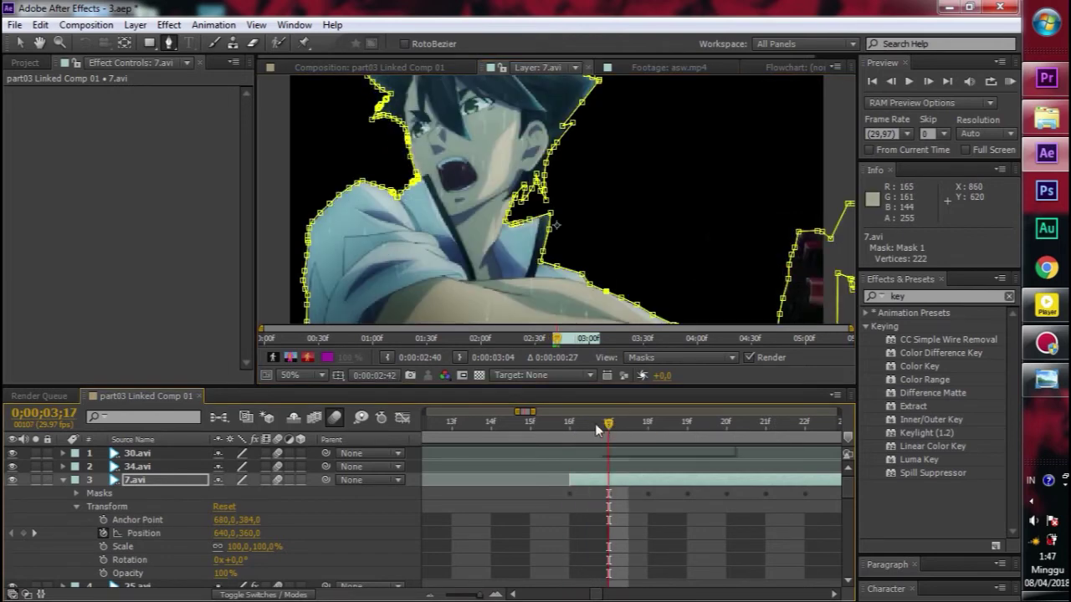
# Collapse layer 7.avi's properties, return to the part03 Linked Comp 01 view and look over the layers along the timeline
pyautogui.click(63, 481)
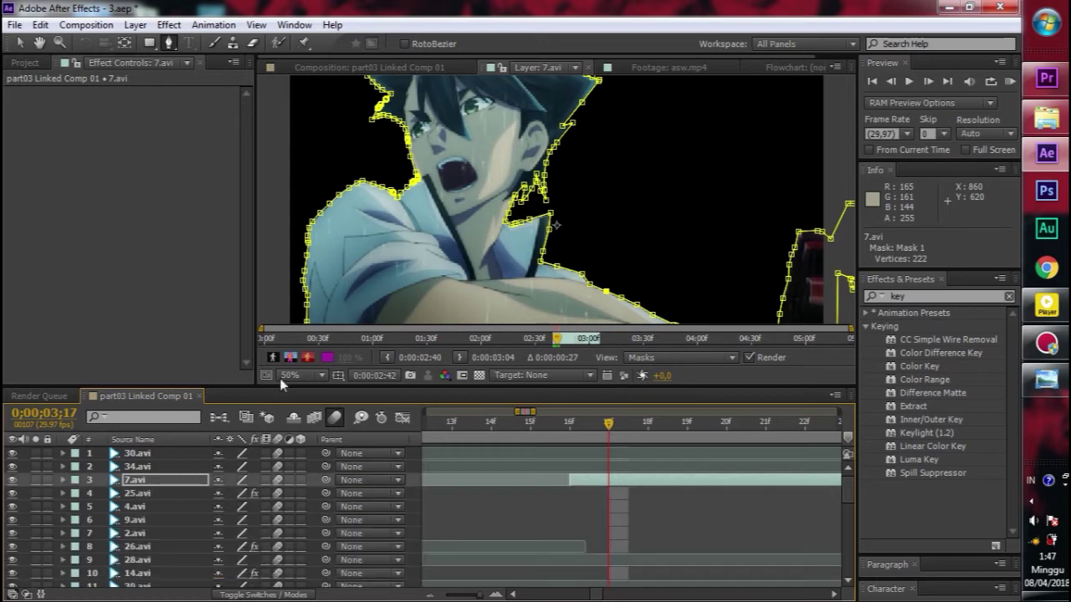
pyautogui.click(347, 68)
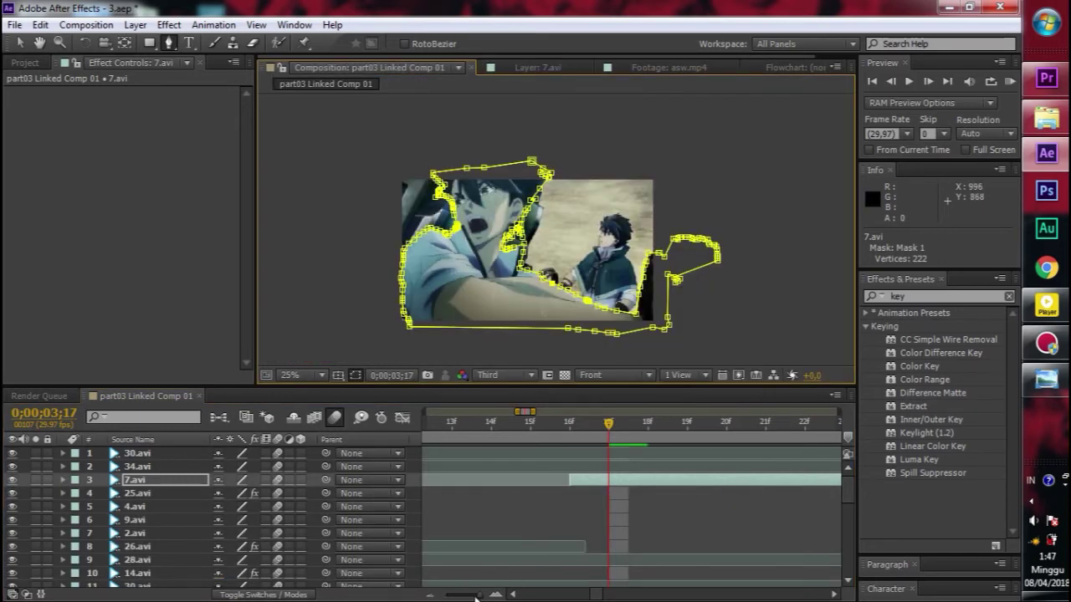
pyautogui.moveTo(477, 596); pyautogui.dragTo(469, 595)
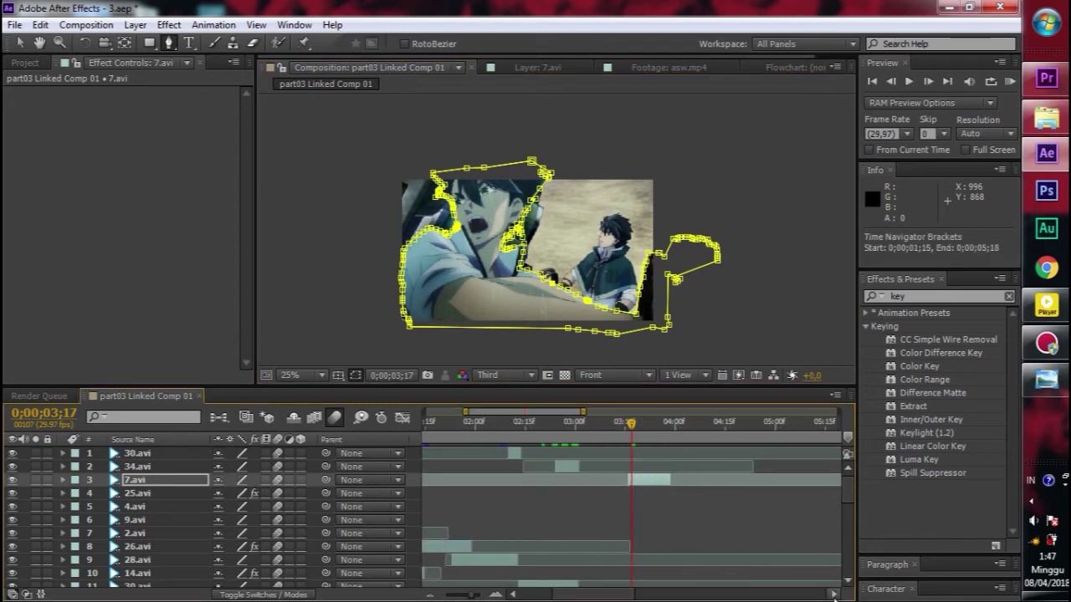
pyautogui.click(833, 594)
pyautogui.scroll(-3, 637, 529)
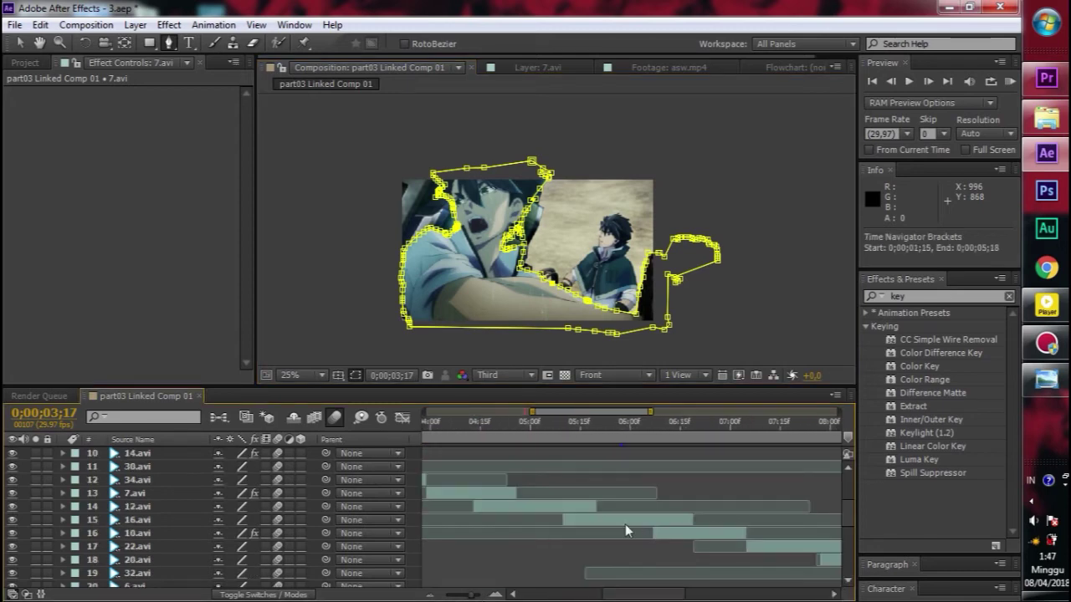
pyautogui.moveTo(474, 595); pyautogui.dragTo(456, 596)
pyautogui.scroll(2, 757, 505)
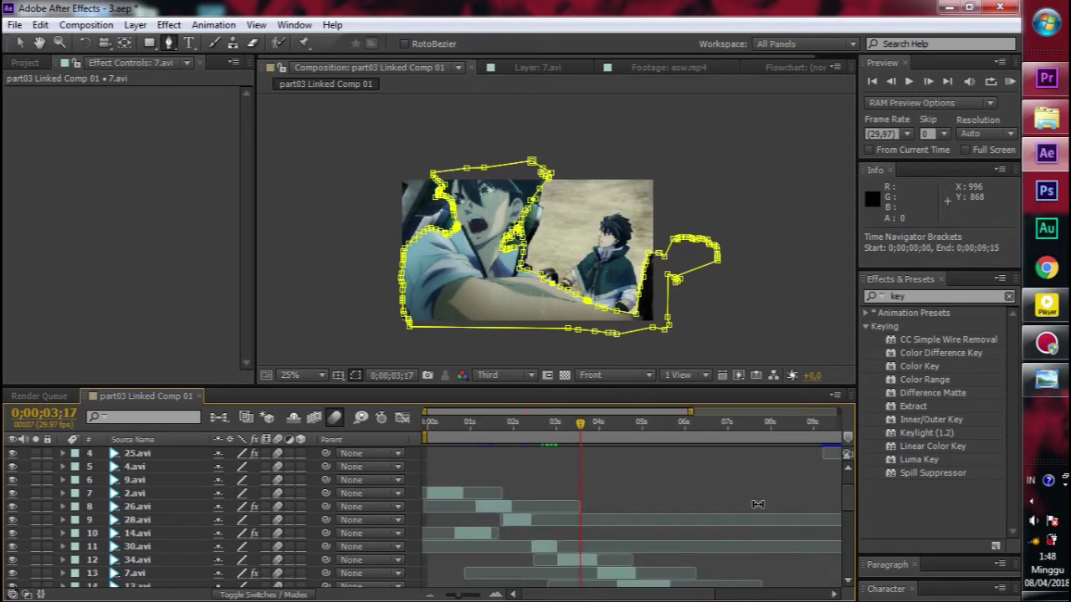
pyautogui.scroll(1, 758, 504)
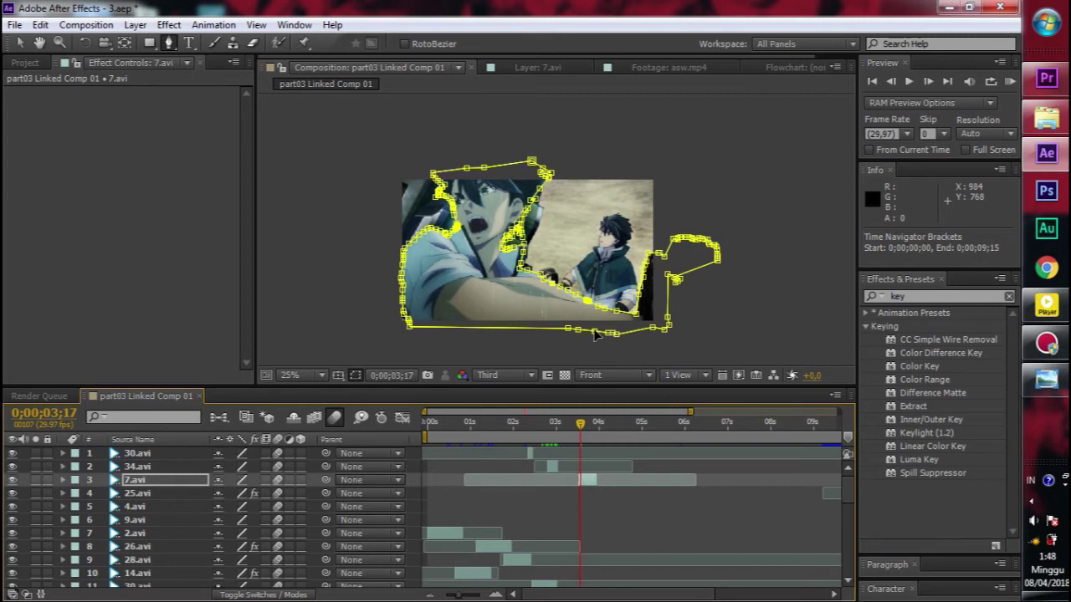
# Remove the Roto Brush effect from layer 25.avi at 0;00;10;09 and activate the Roto Brush tool
pyautogui.moveTo(579, 426); pyautogui.dragTo(766, 476)
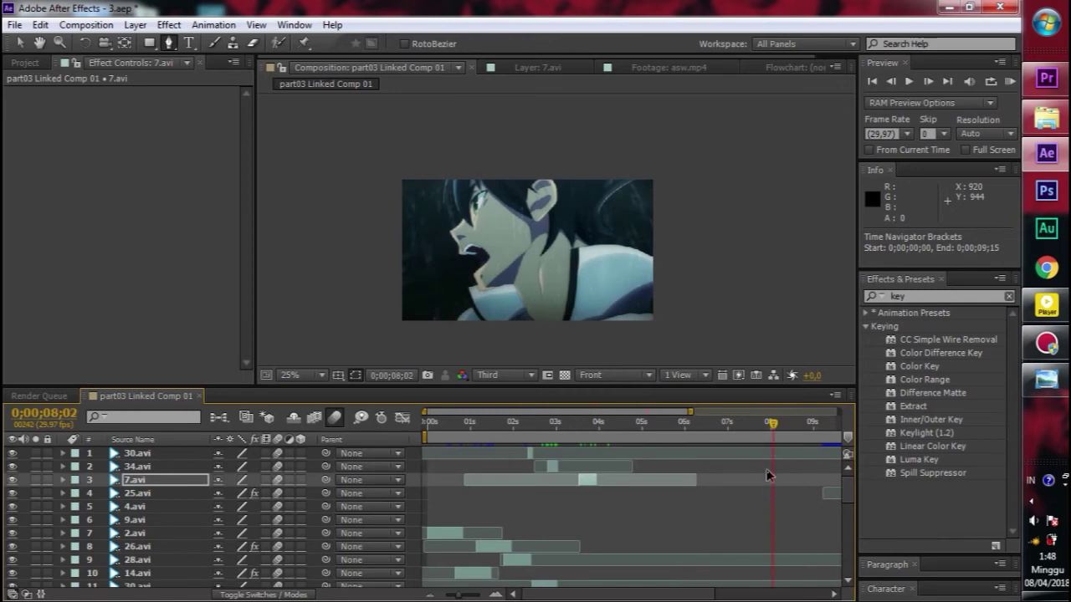
pyautogui.moveTo(706, 597); pyautogui.dragTo(764, 595)
pyautogui.click(746, 425)
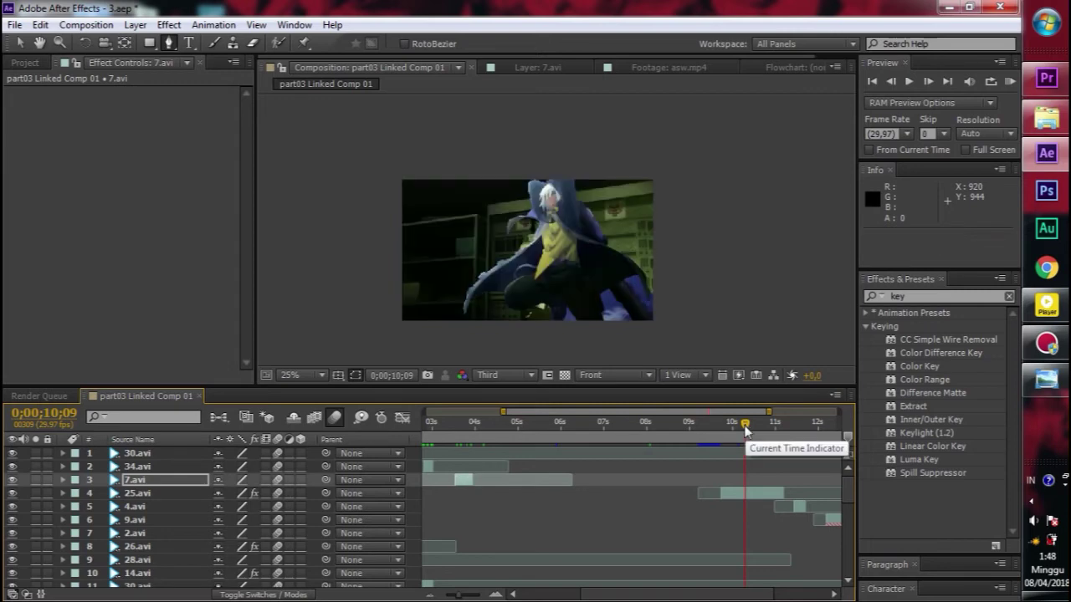
pyautogui.click(747, 491)
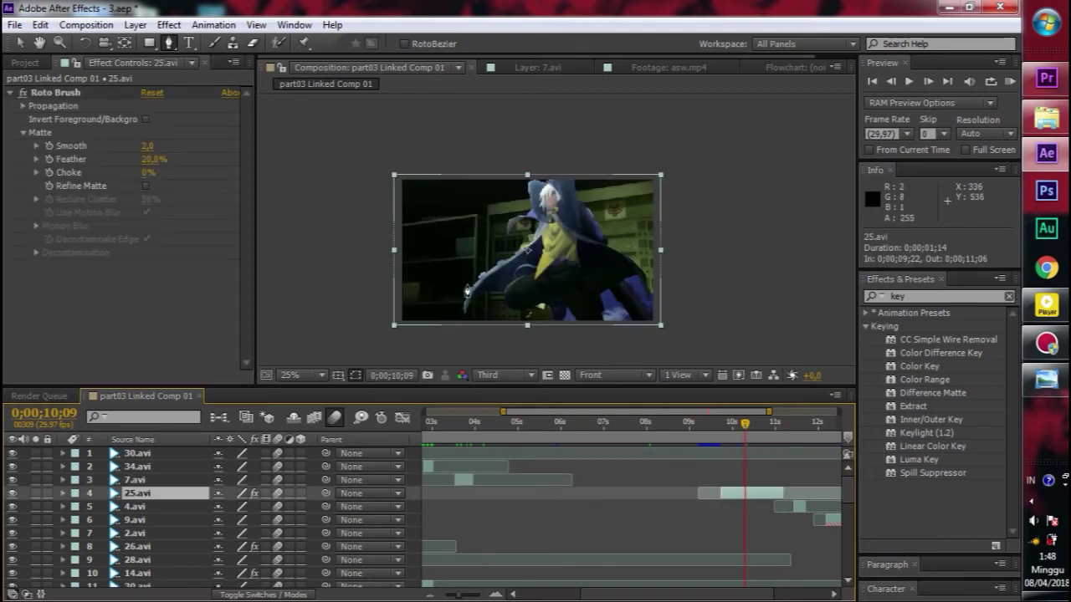
pyautogui.press('.')
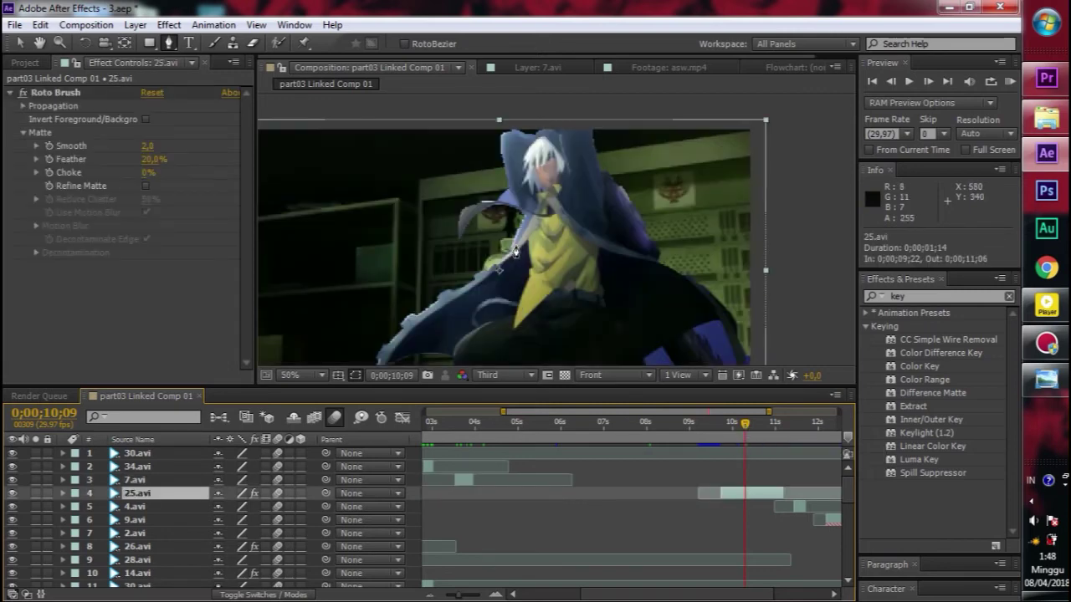
pyautogui.click(69, 92)
pyautogui.press('Delete')
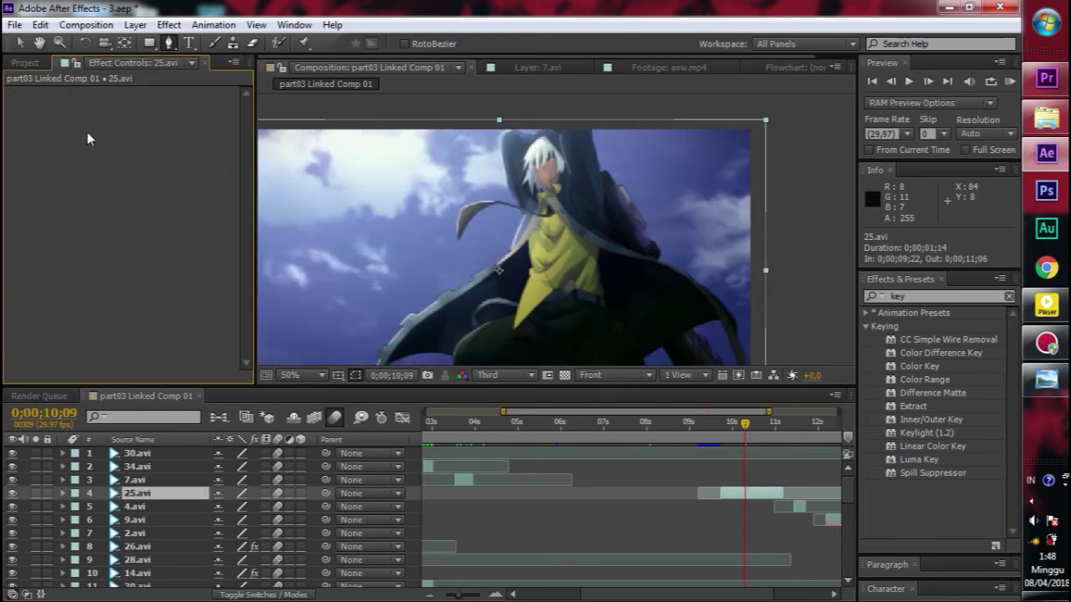
pyautogui.click(278, 48)
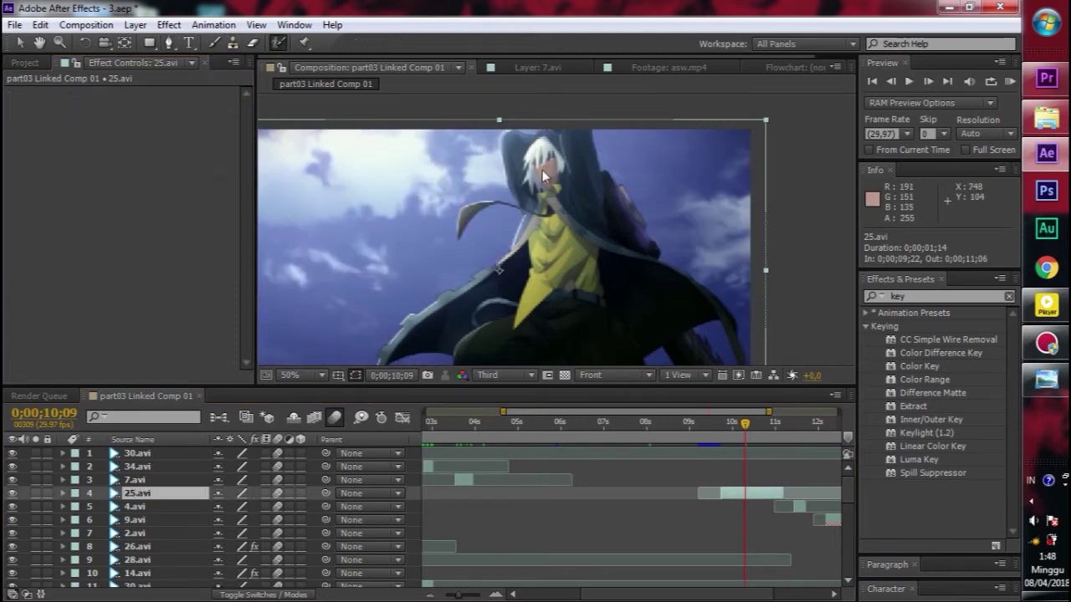
# Open layer 25.avi on its own and paint Roto Brush foreground strokes over the character's torso and both sides of the cloak at 0;00;10;09
pyautogui.doubleClick(766, 493)
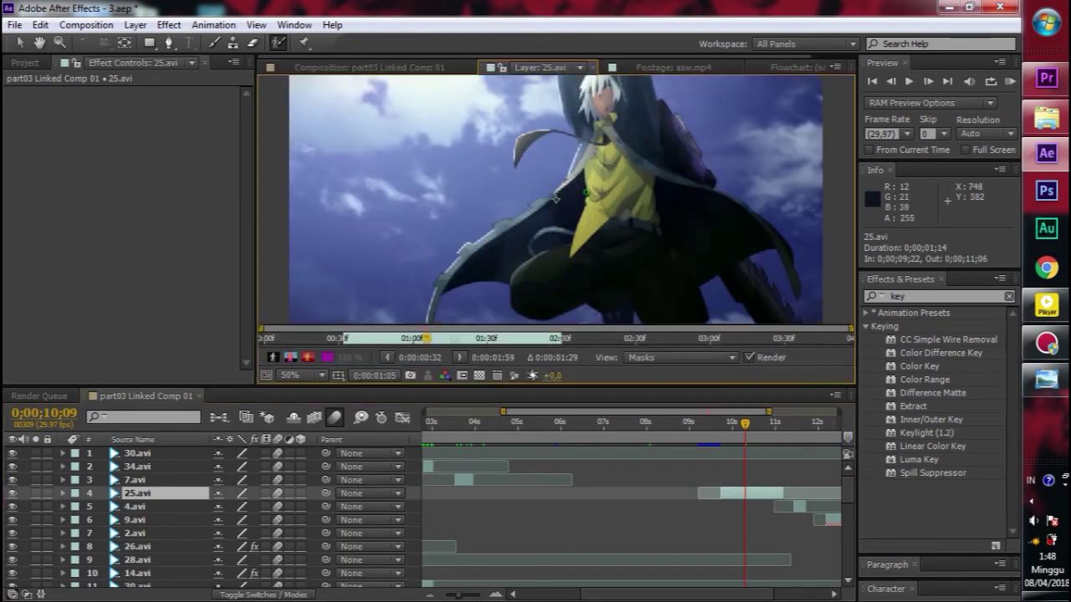
pyautogui.moveTo(616, 124)
pyautogui.mouseDown()
pyautogui.moveTo(599, 197)
pyautogui.moveTo(524, 235)
pyautogui.mouseUp()
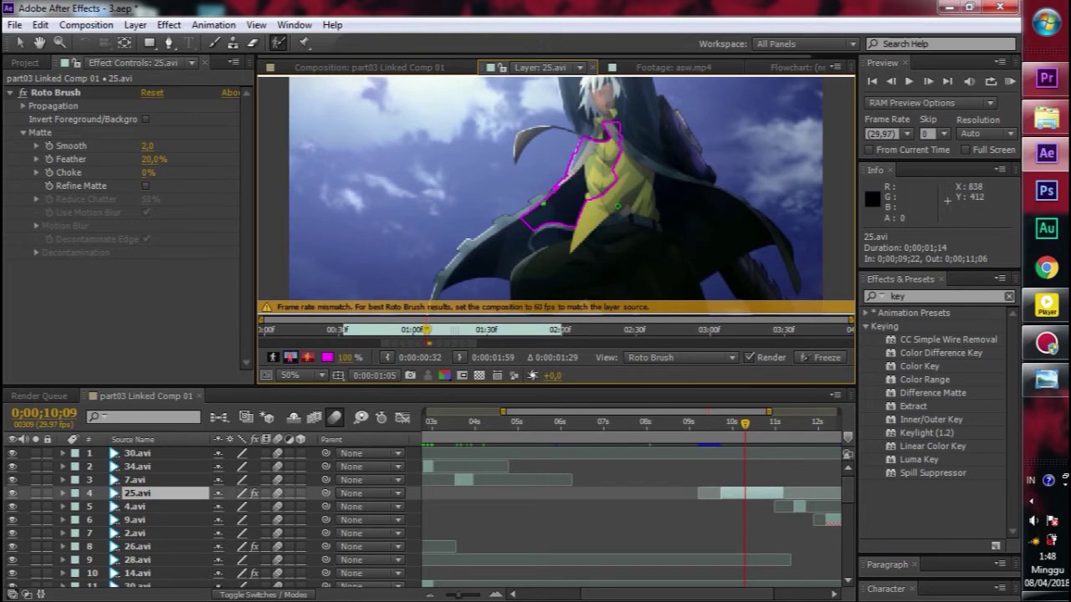
pyautogui.moveTo(540, 207); pyautogui.dragTo(456, 251)
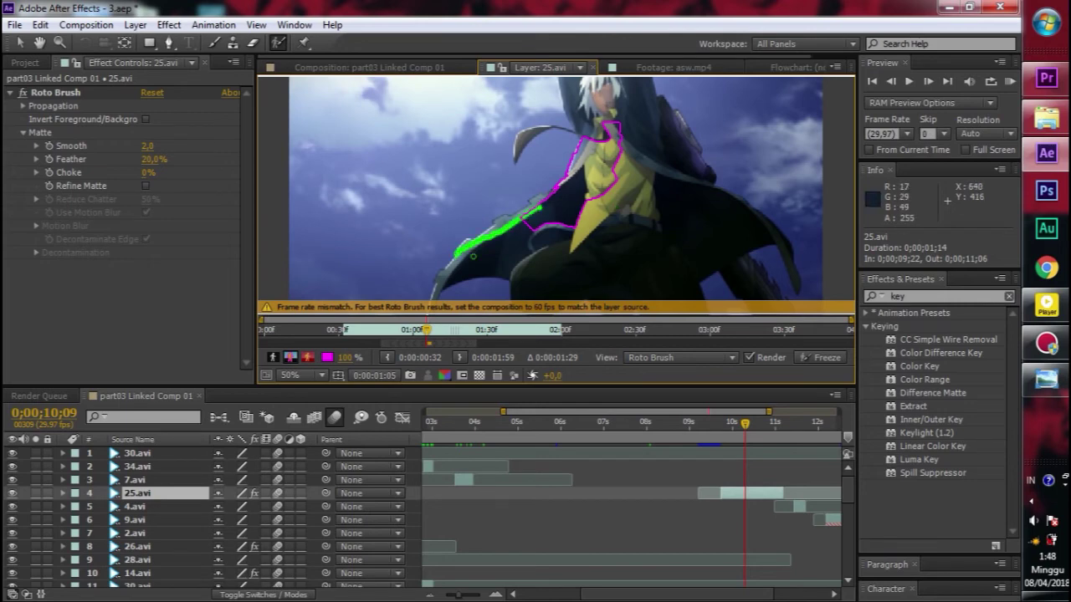
pyautogui.moveTo(616, 182); pyautogui.dragTo(721, 251)
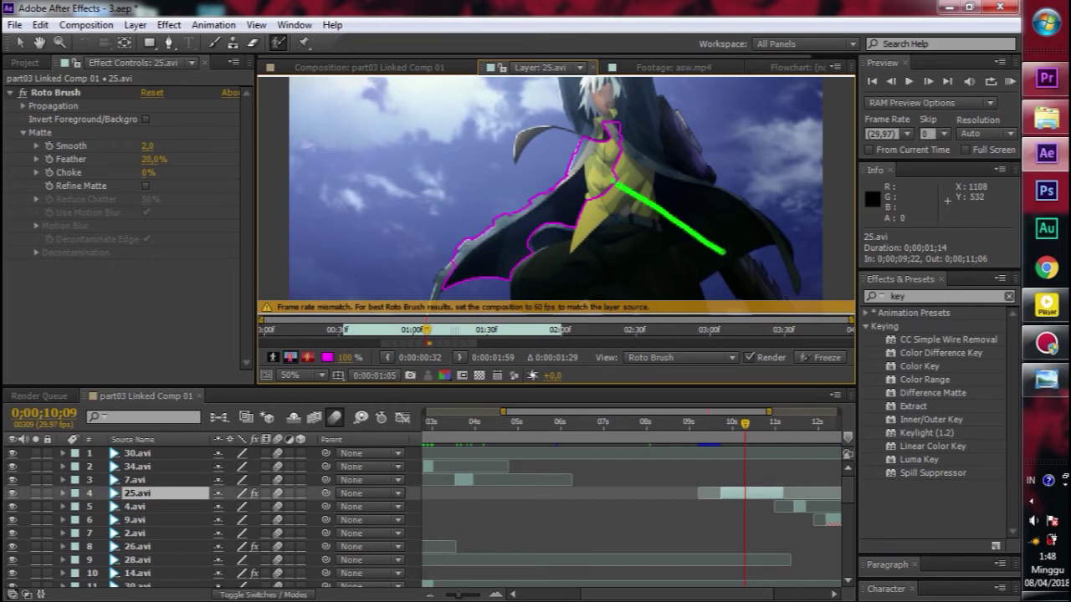
# Try a Roto Brush Smooth value of 19.9 on the cloak edge, and remove the Roto Brush effect from 25.avi
pyautogui.press('.')
pyautogui.press('.')
pyautogui.press('.')
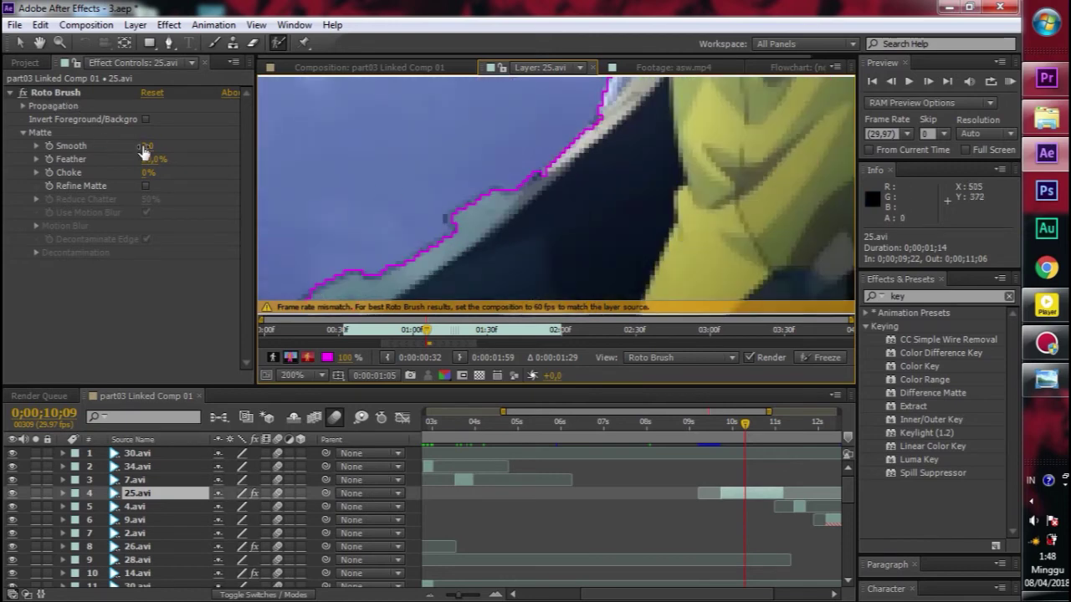
pyautogui.moveTo(144, 149); pyautogui.dragTo(250, 160)
pyautogui.scroll(-4, 545, 201)
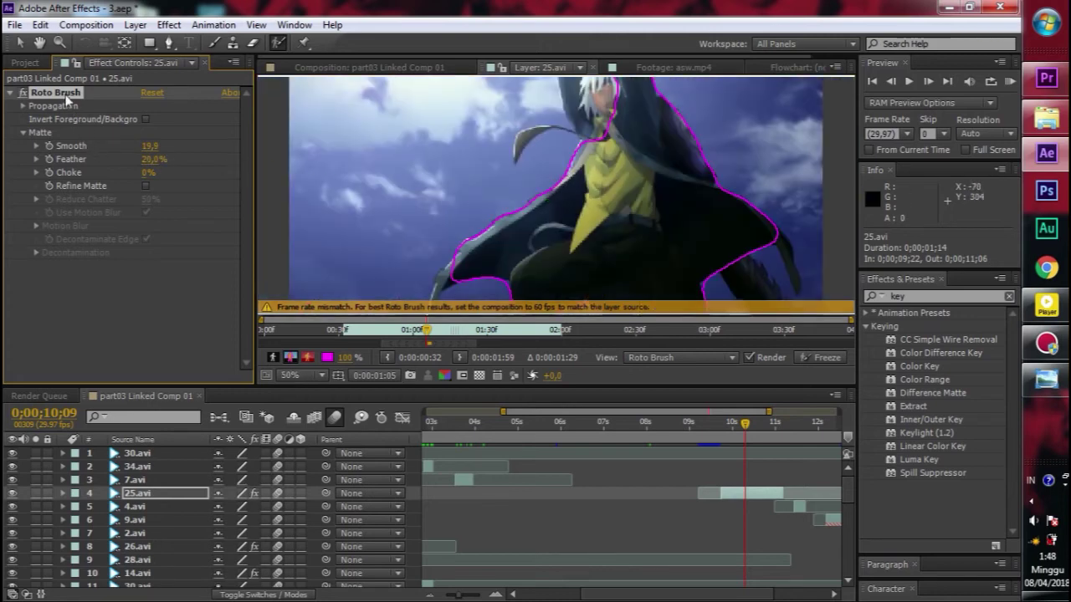
pyautogui.press('Delete')
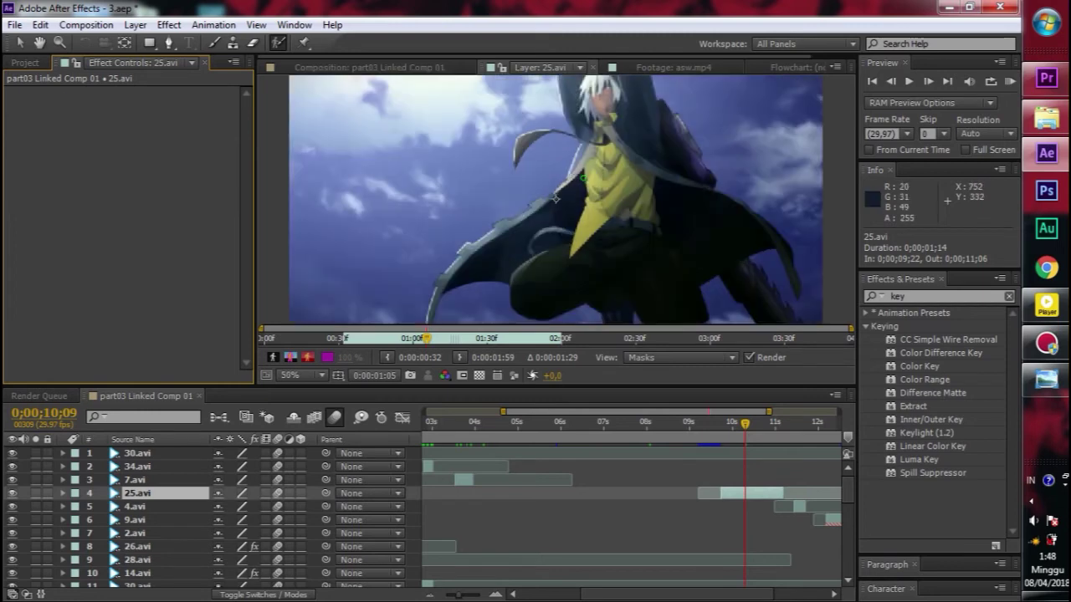
pyautogui.scroll(-1, 555, 198)
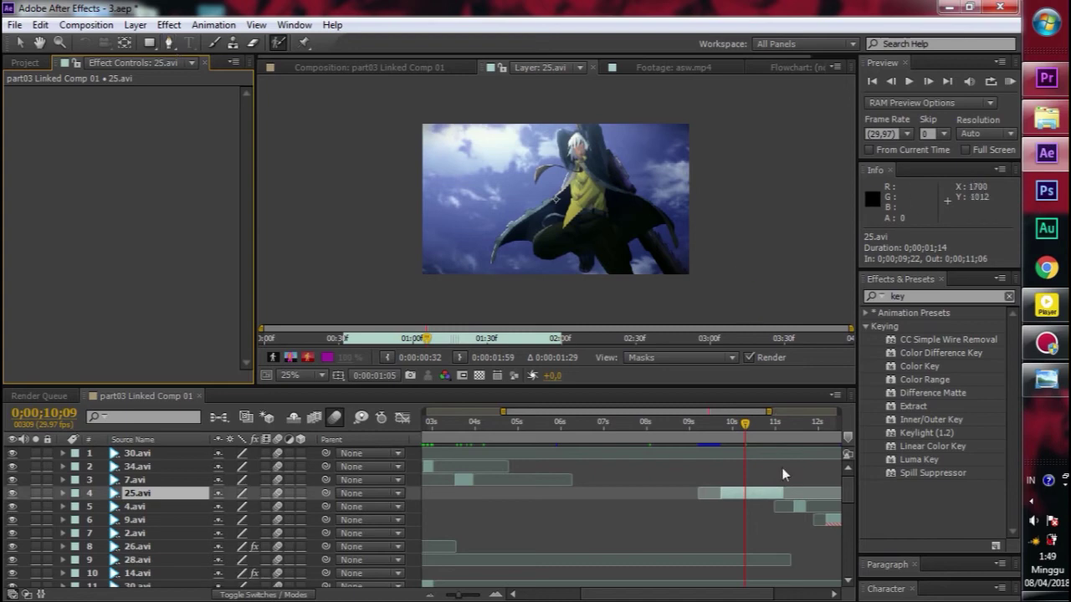
# Apply Color Key to layer 25.avi at 0;00;10;17 and sample the blue sky beside the character as the key color
pyautogui.click(834, 594)
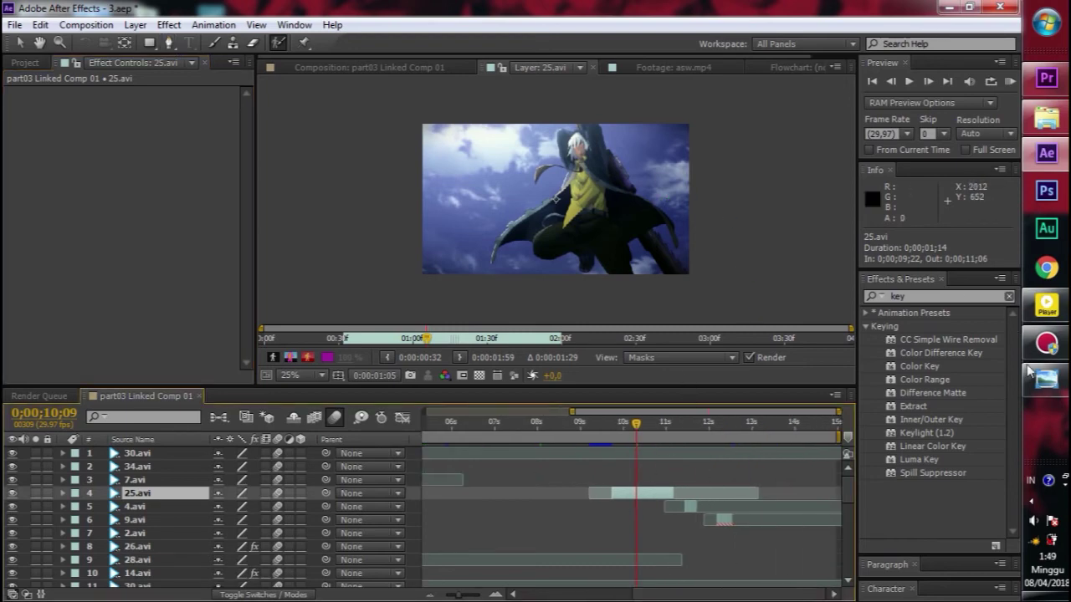
pyautogui.click(693, 421)
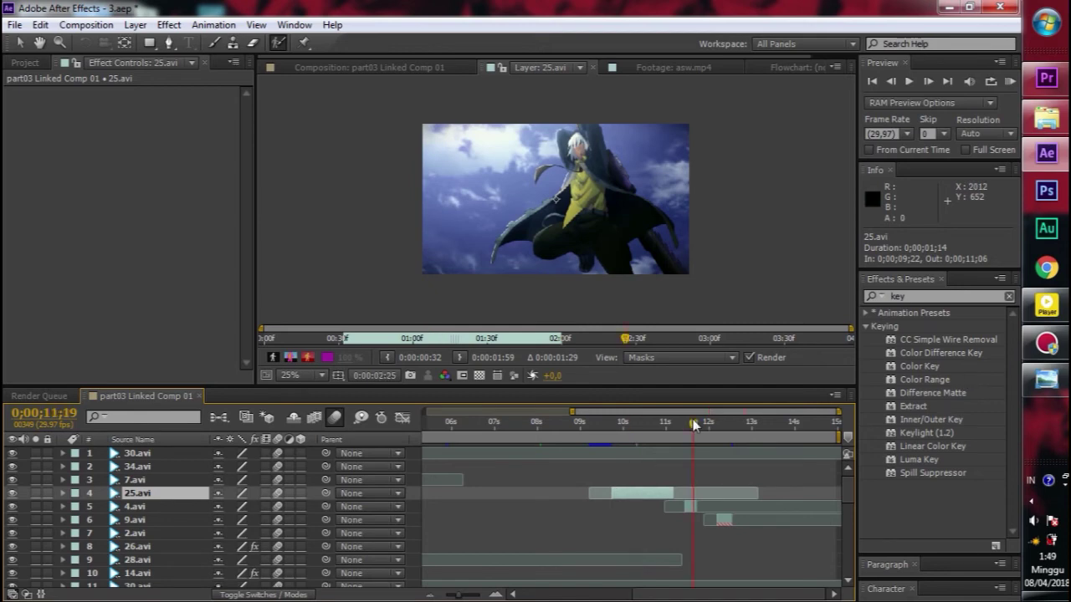
pyautogui.moveTo(693, 426); pyautogui.dragTo(647, 425)
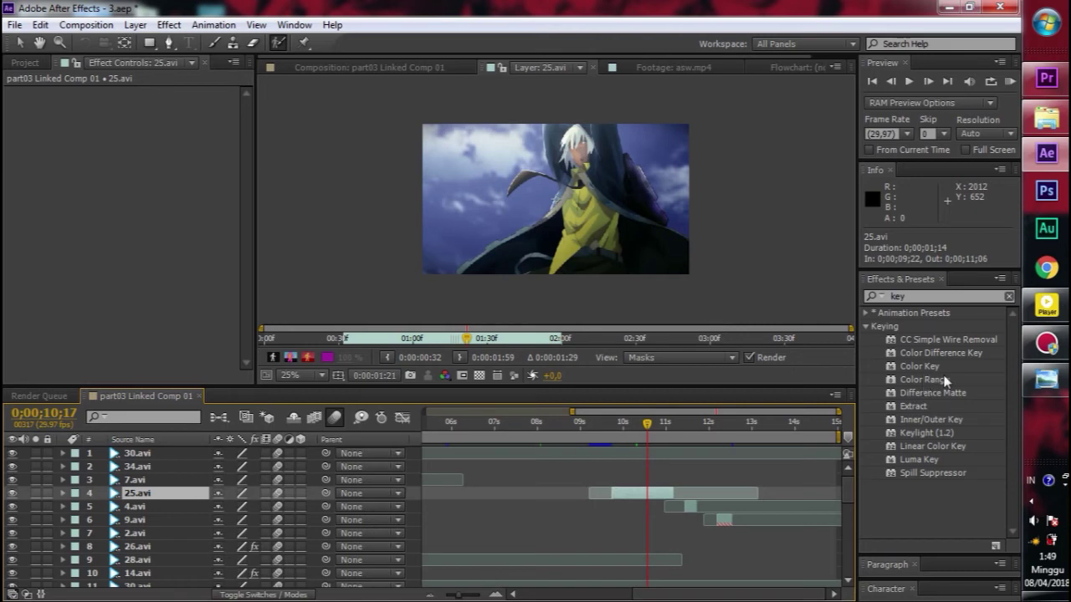
pyautogui.moveTo(921, 369); pyautogui.dragTo(657, 497)
pyautogui.click(166, 105)
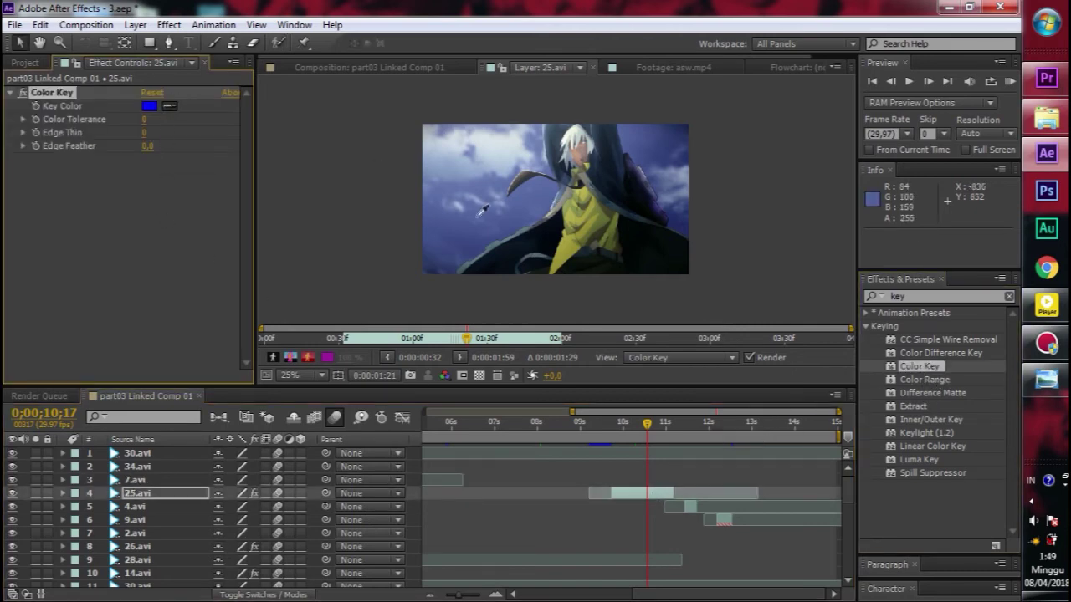
pyautogui.click(460, 219)
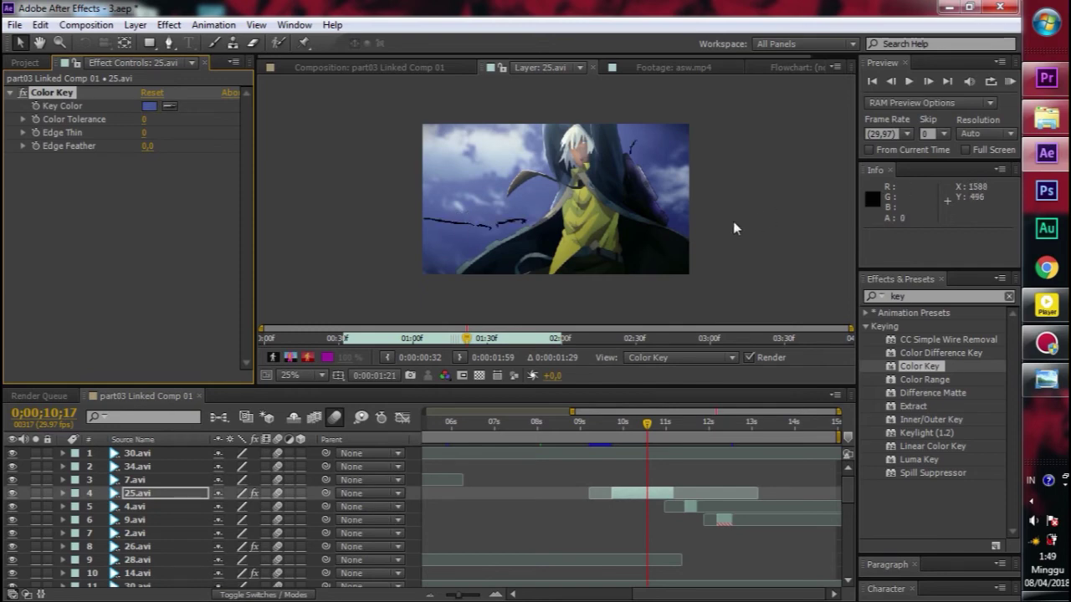
# Keyframe Color Tolerance, Edge Thin and Edge Feather of 25.avi's Color Key at 0, and move these keyframes to 0;00;11;09
pyautogui.moveTo(649, 418); pyautogui.dragTo(613, 421)
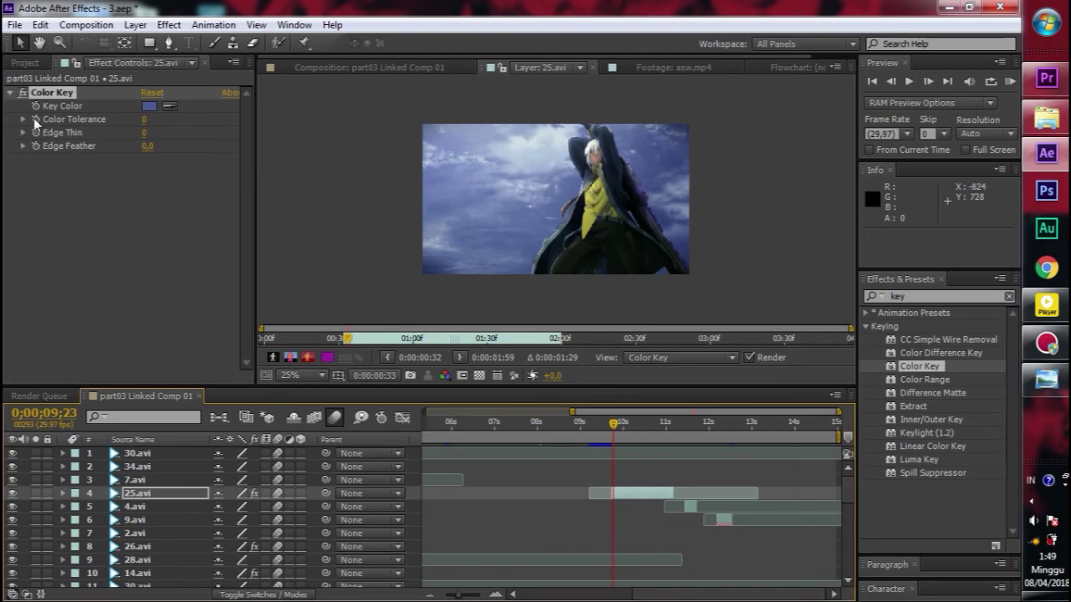
pyautogui.click(64, 493)
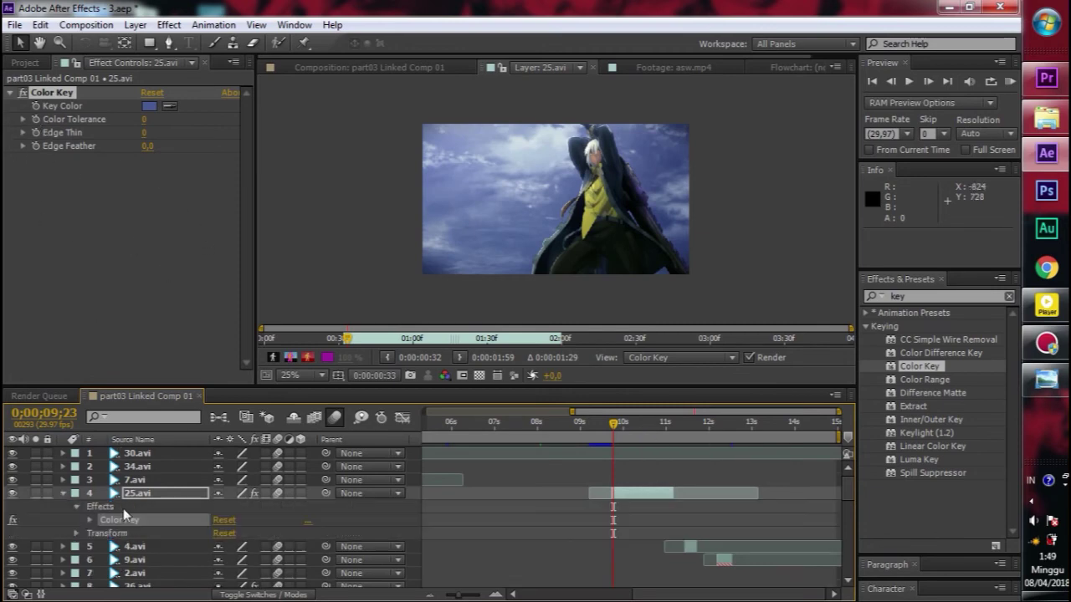
pyautogui.click(89, 520)
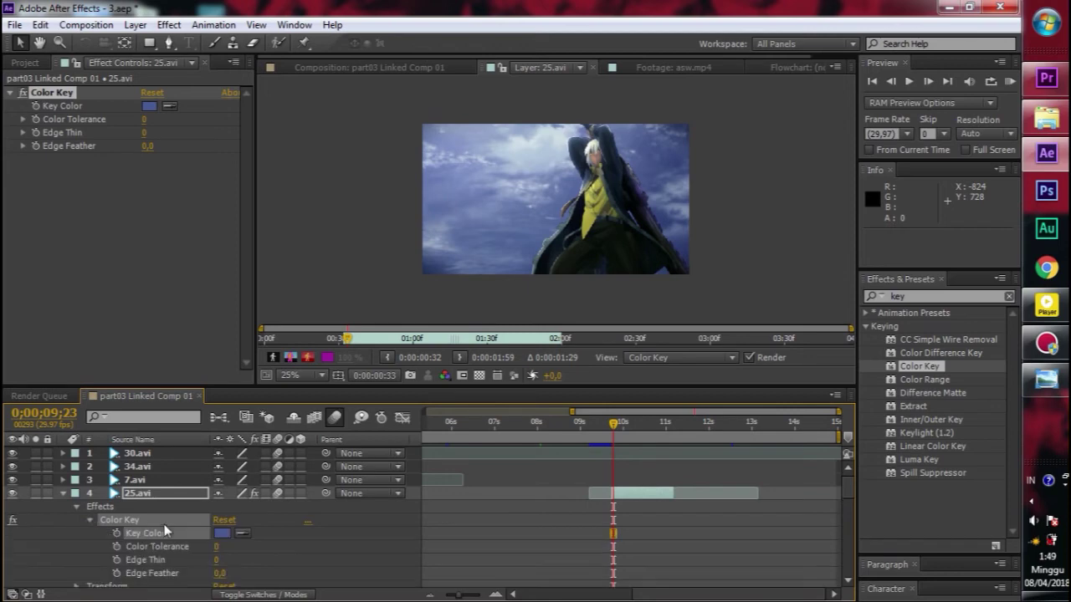
pyautogui.click(117, 547)
pyautogui.click(117, 560)
pyautogui.click(118, 573)
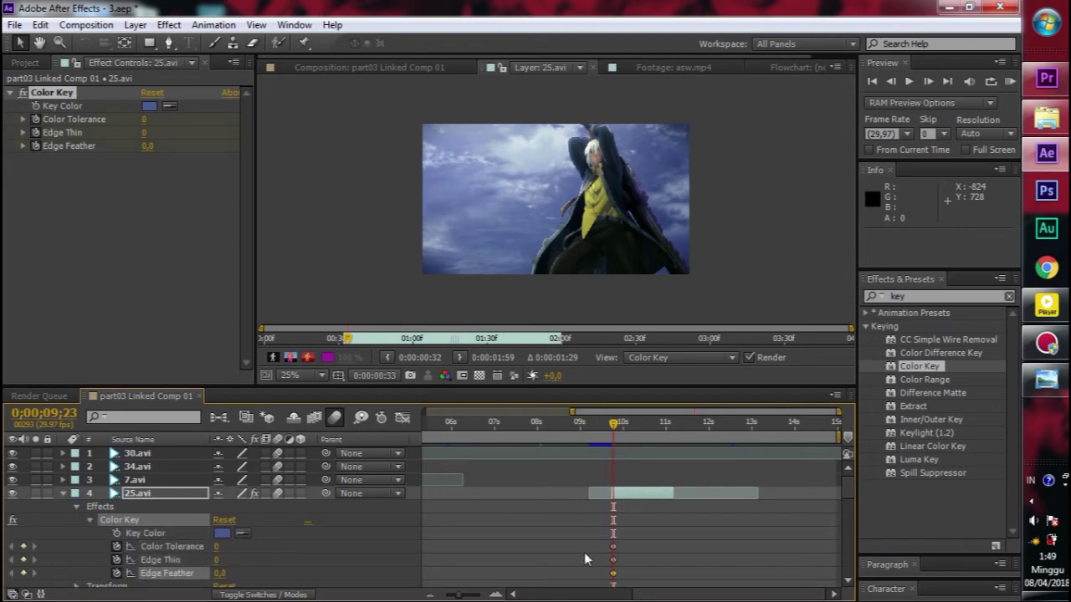
pyautogui.scroll(-1, 619, 467)
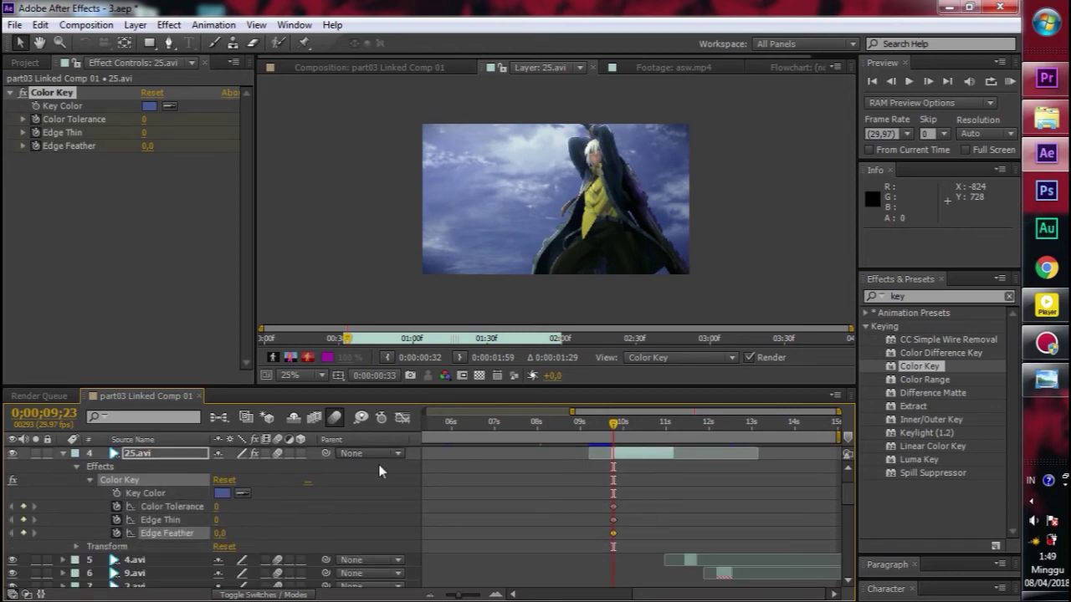
pyautogui.moveTo(595, 495); pyautogui.dragTo(678, 514)
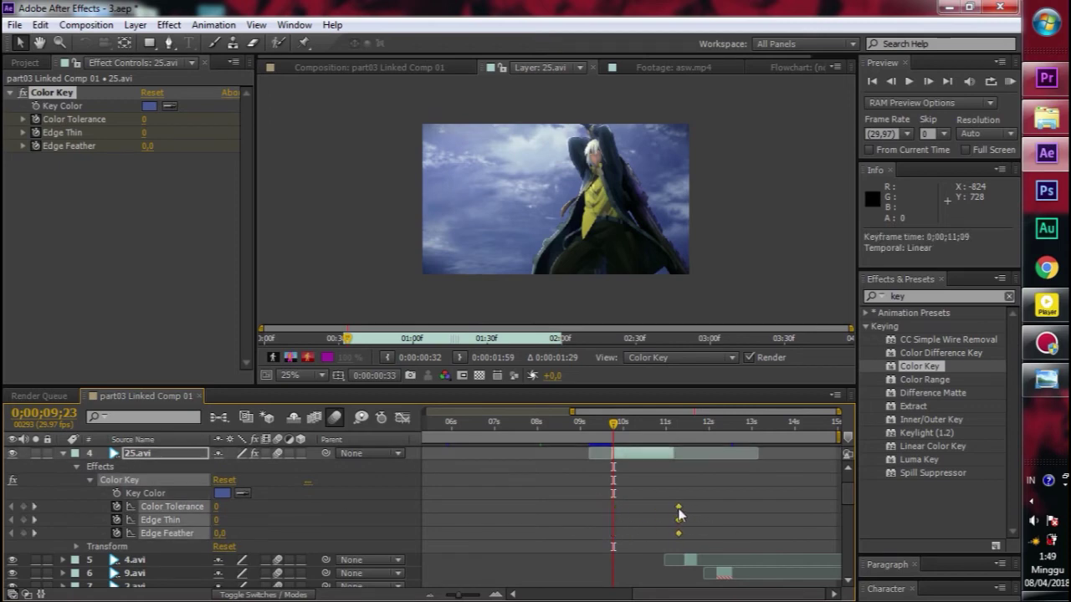
# At 0;00;09;23, set Color Tolerance to 230 and Edge Thin to 5, and raise Edge Feather
pyautogui.click(215, 507)
pyautogui.write('151')
pyautogui.press('Return')
pyautogui.moveTo(220, 508); pyautogui.dragTo(282, 511)
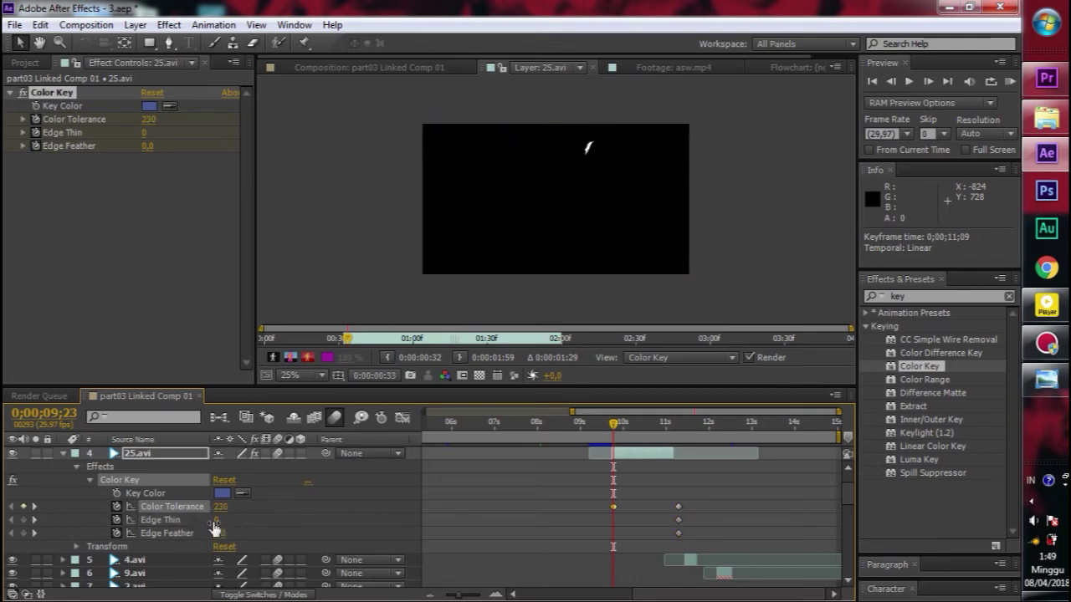
pyautogui.moveTo(217, 519); pyautogui.dragTo(346, 527)
pyautogui.moveTo(219, 533); pyautogui.dragTo(366, 535)
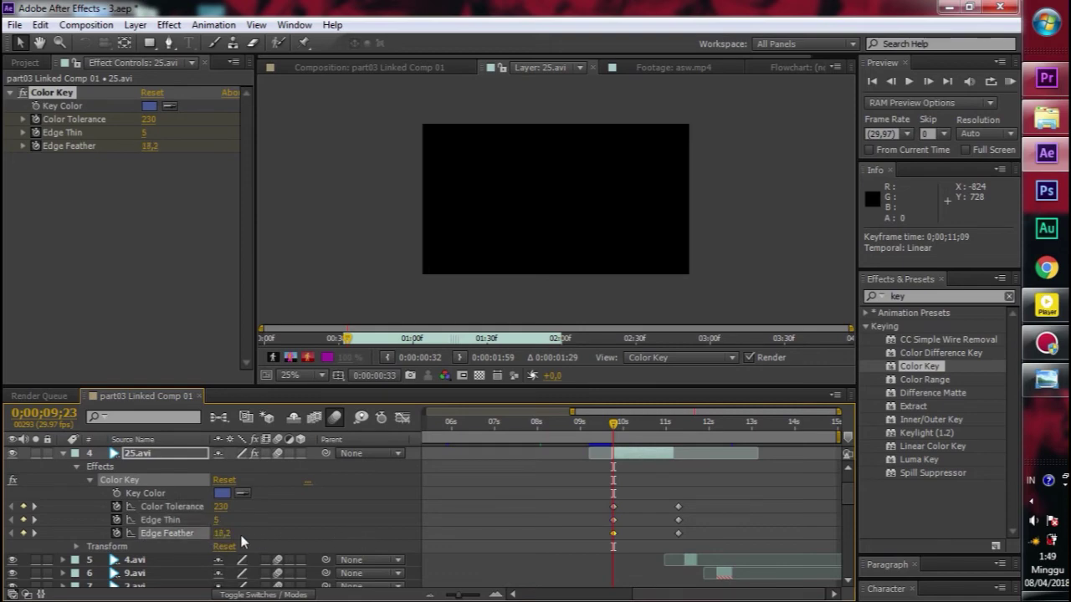
# Return to the part03 Linked Comp 01 view, review the Color Key transition between 0;00;10;00 and 0;00;10;16, and collapse layer 25.avi's properties
pyautogui.moveTo(604, 430); pyautogui.dragTo(623, 427)
pyautogui.click(374, 66)
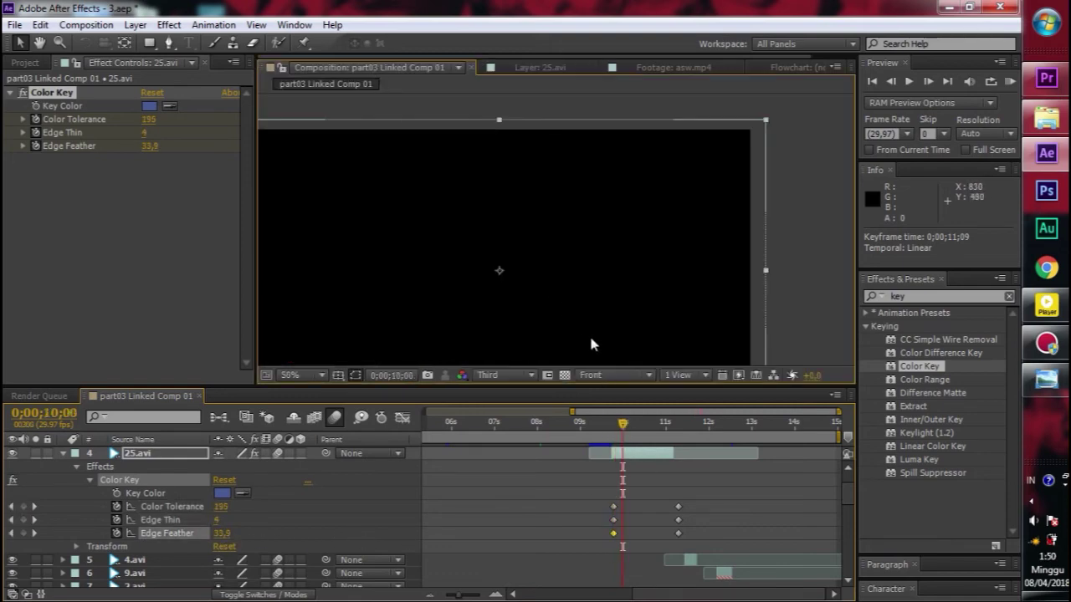
pyautogui.moveTo(623, 429); pyautogui.dragTo(645, 427)
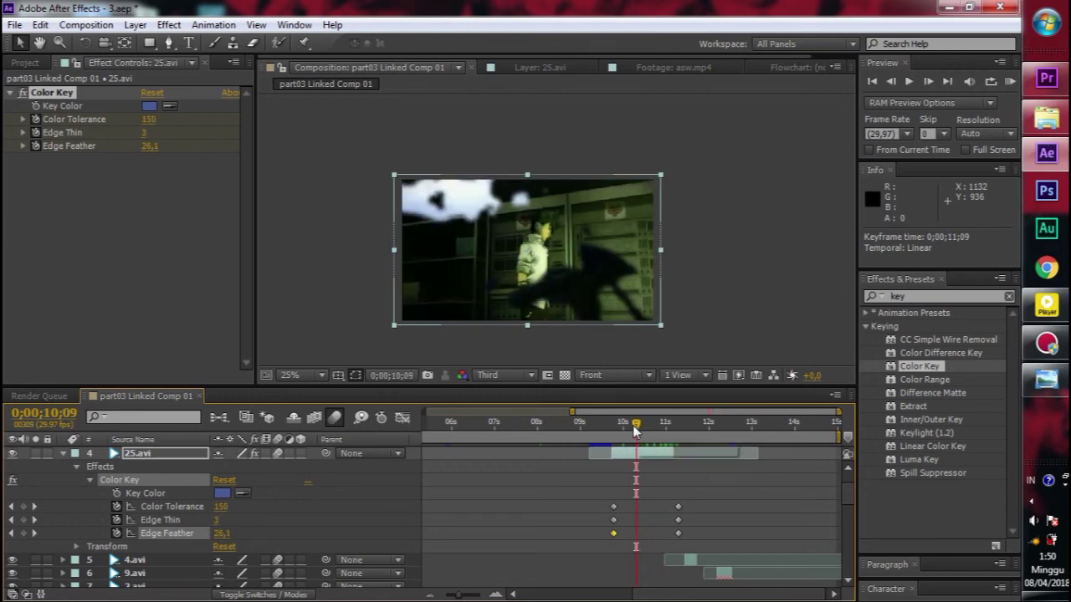
pyautogui.click(63, 454)
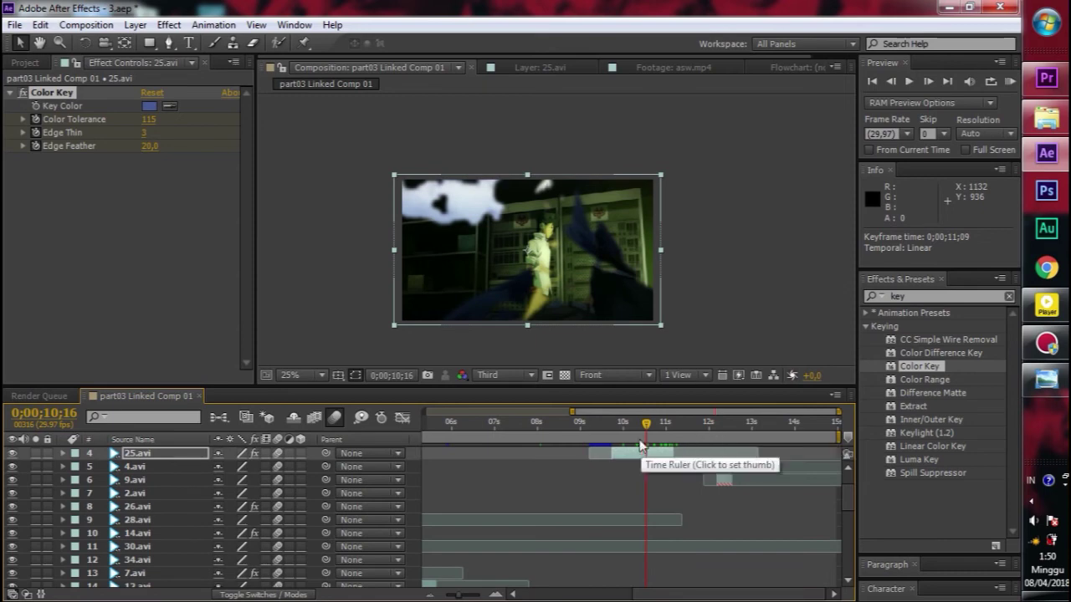
pyautogui.moveTo(648, 427)
pyautogui.mouseDown()
pyautogui.moveTo(632, 428)
pyautogui.moveTo(661, 425)
pyautogui.moveTo(624, 427)
pyautogui.moveTo(641, 425)
pyautogui.mouseUp()
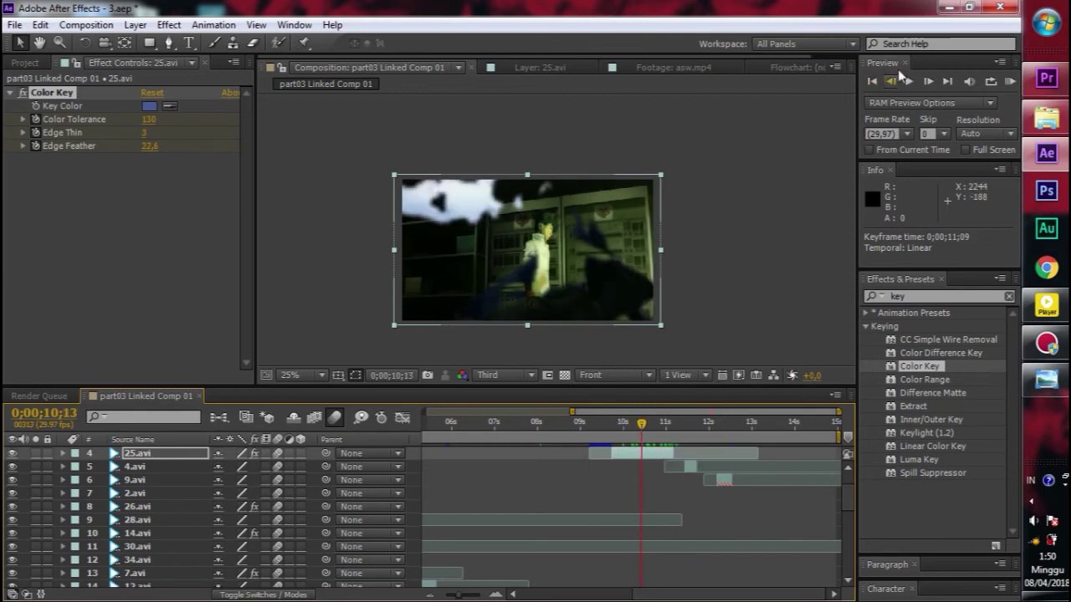
# Minimize After Effects, switch to Windows Explorer and open the greenscreen folder inside AMV on drive mentah (E:)
pyautogui.click(948, 8)
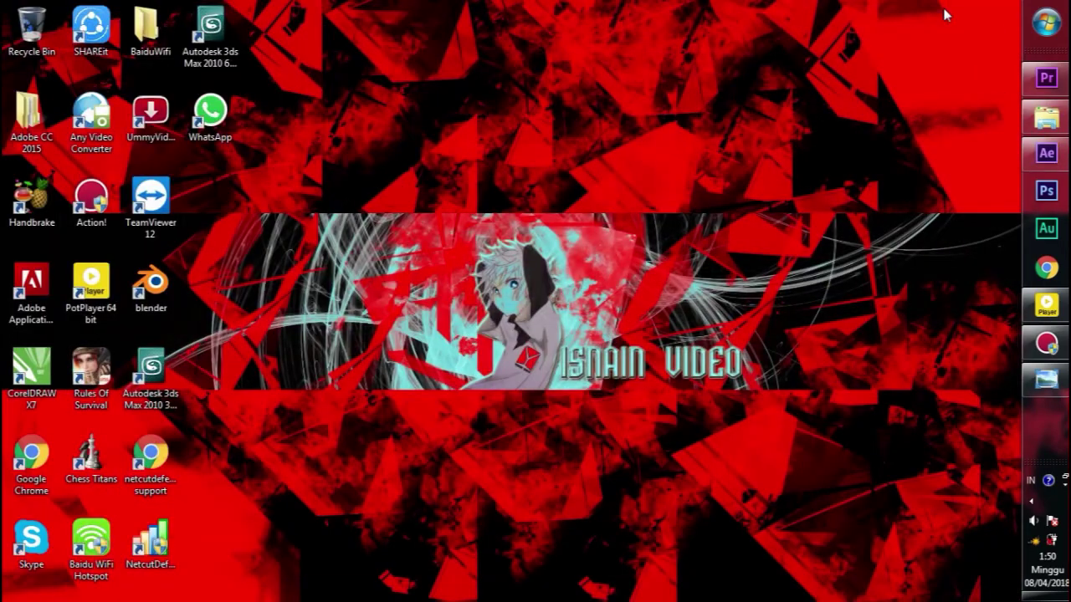
pyautogui.click(1047, 118)
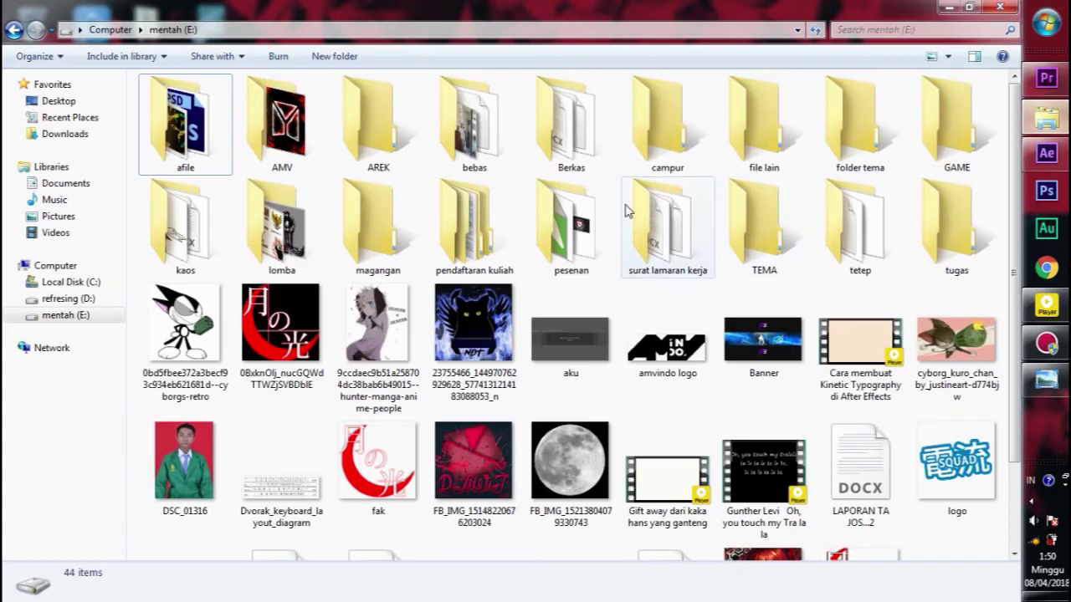
pyautogui.doubleClick(288, 138)
pyautogui.doubleClick(619, 117)
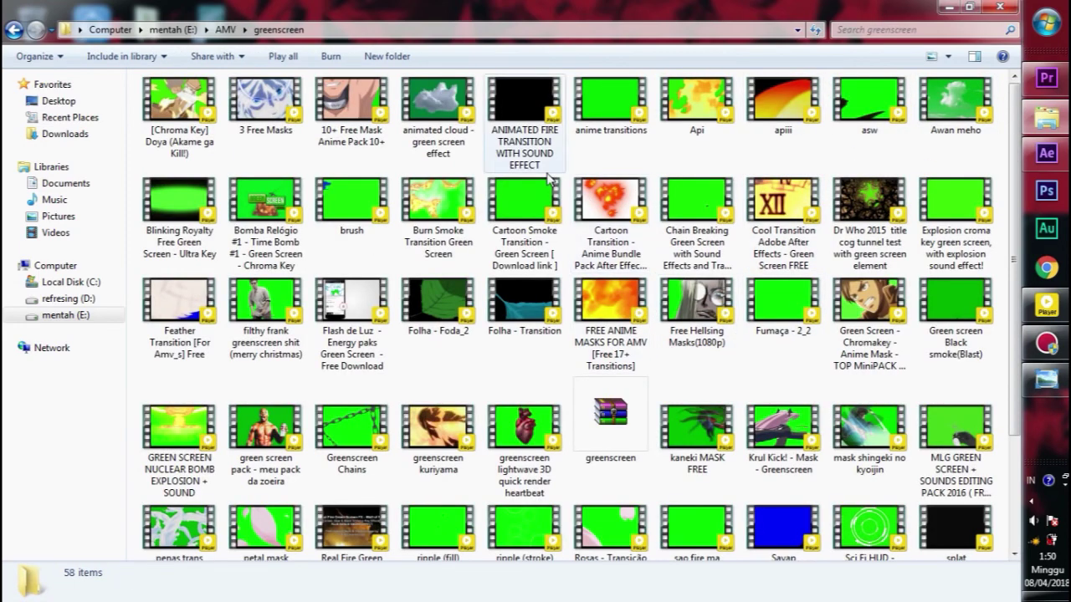
# Play the asw green screen clip in PotPlayer and close the player
pyautogui.click(866, 104)
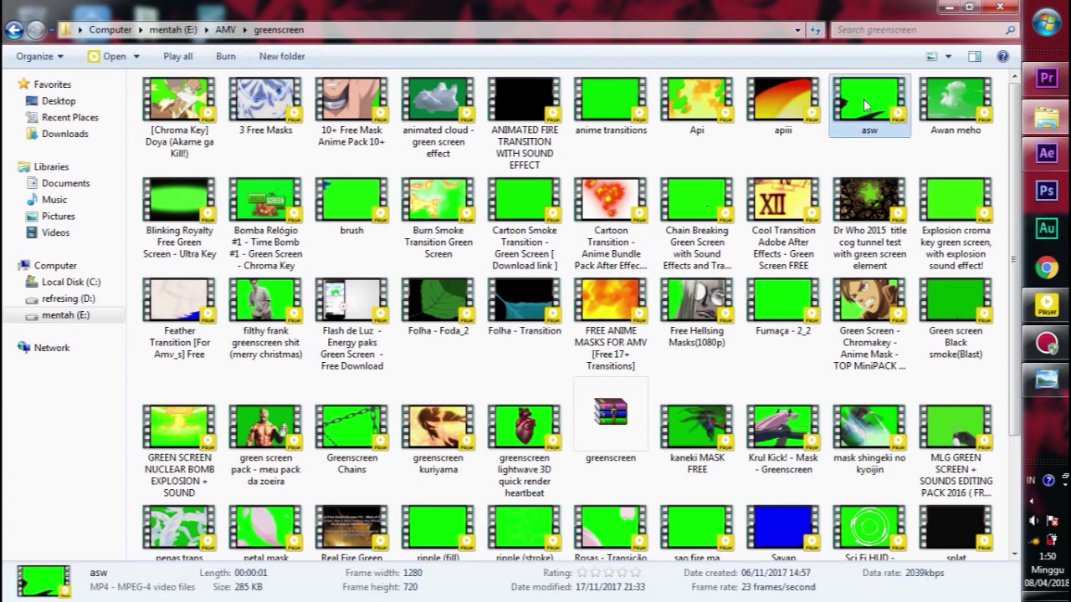
pyautogui.doubleClick(866, 104)
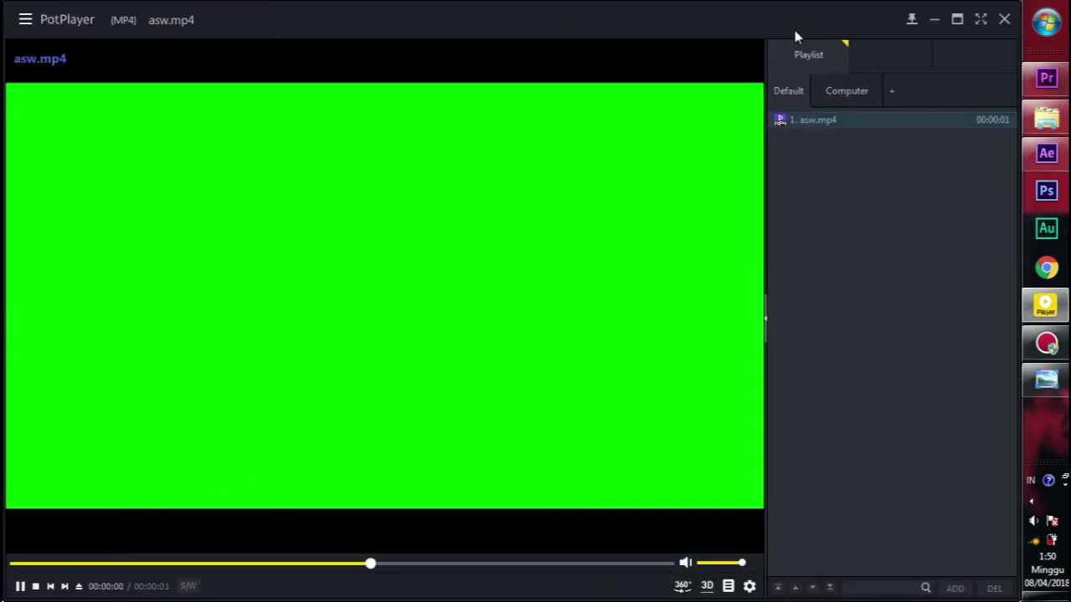
pyautogui.doubleClick(802, 18)
pyautogui.click(914, 84)
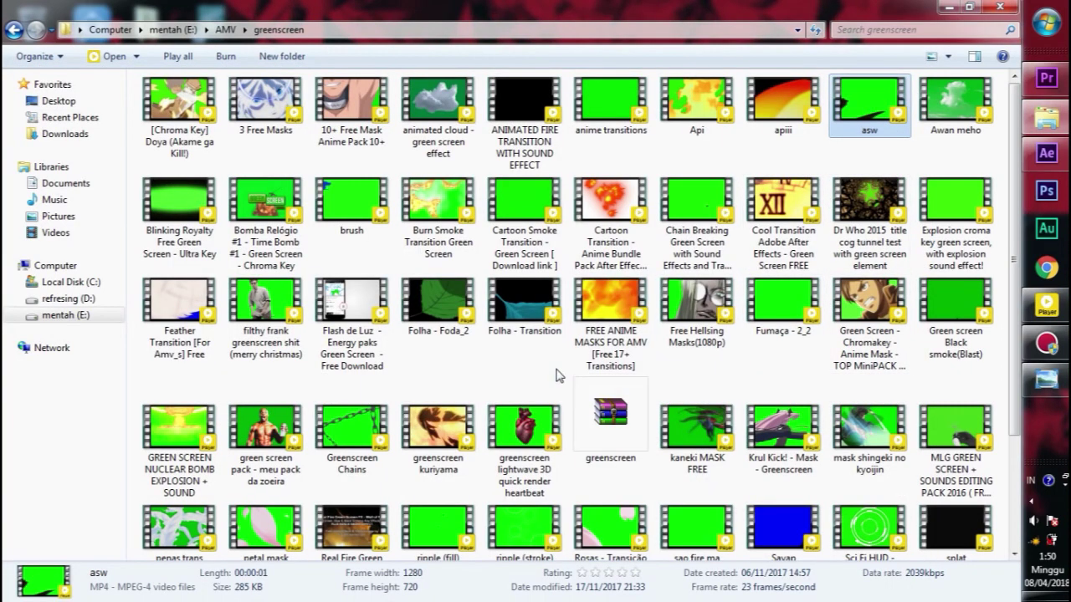
# Play the greenscreen kuriyama clip, close the player and look over the remaining clips in the greenscreen folder
pyautogui.click(438, 424)
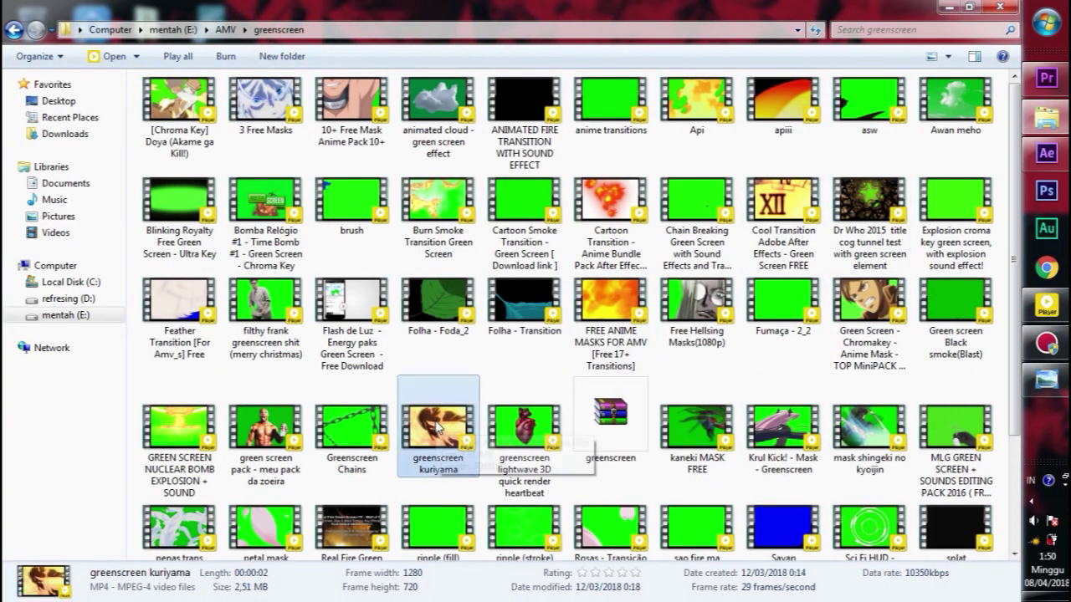
pyautogui.doubleClick(436, 425)
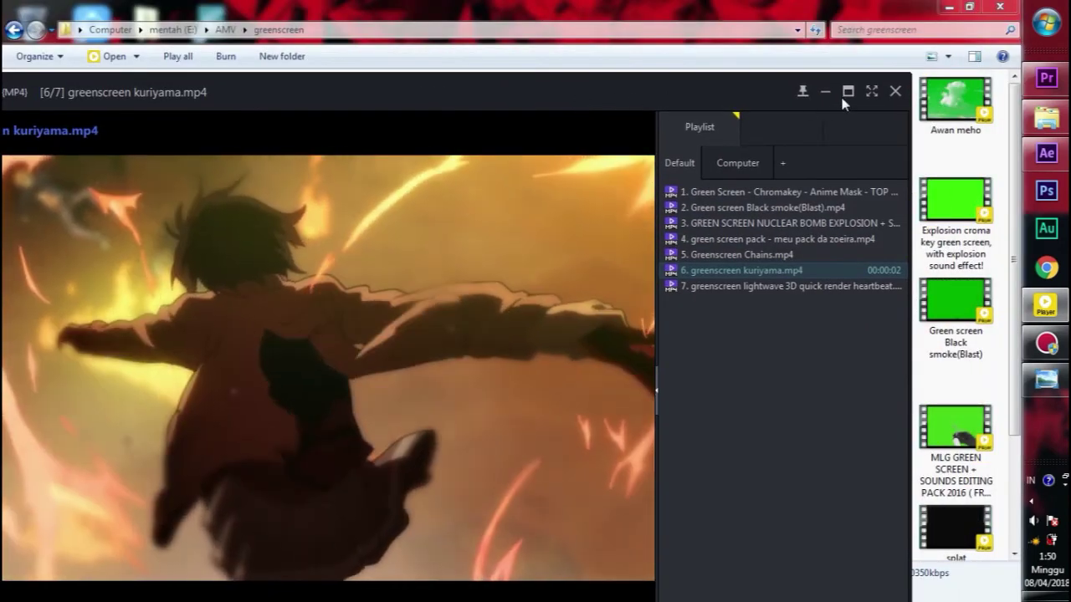
pyautogui.click(896, 91)
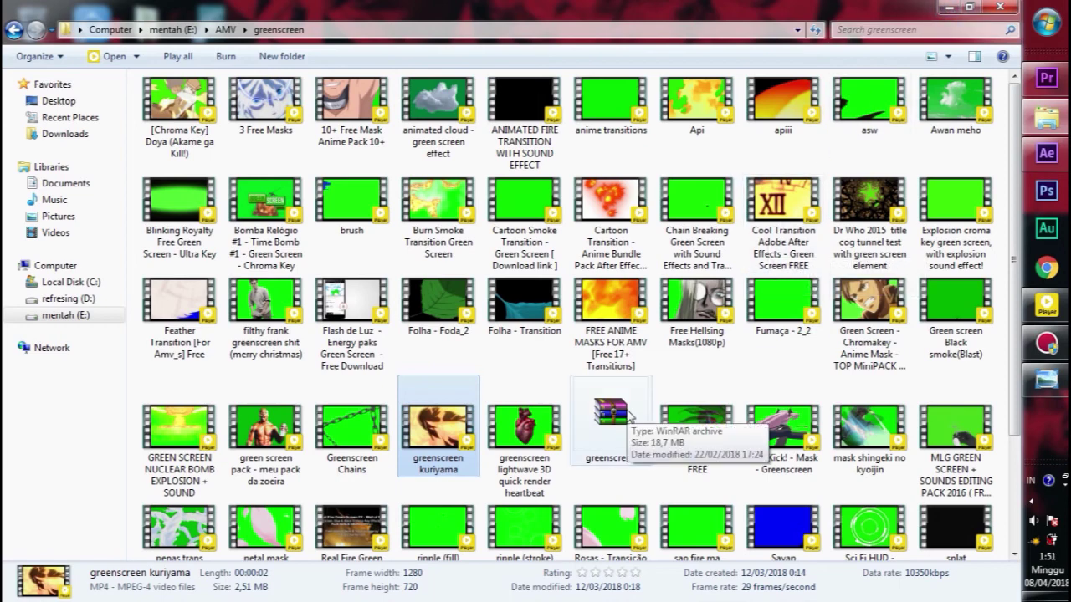
pyautogui.scroll(-2, 632, 416)
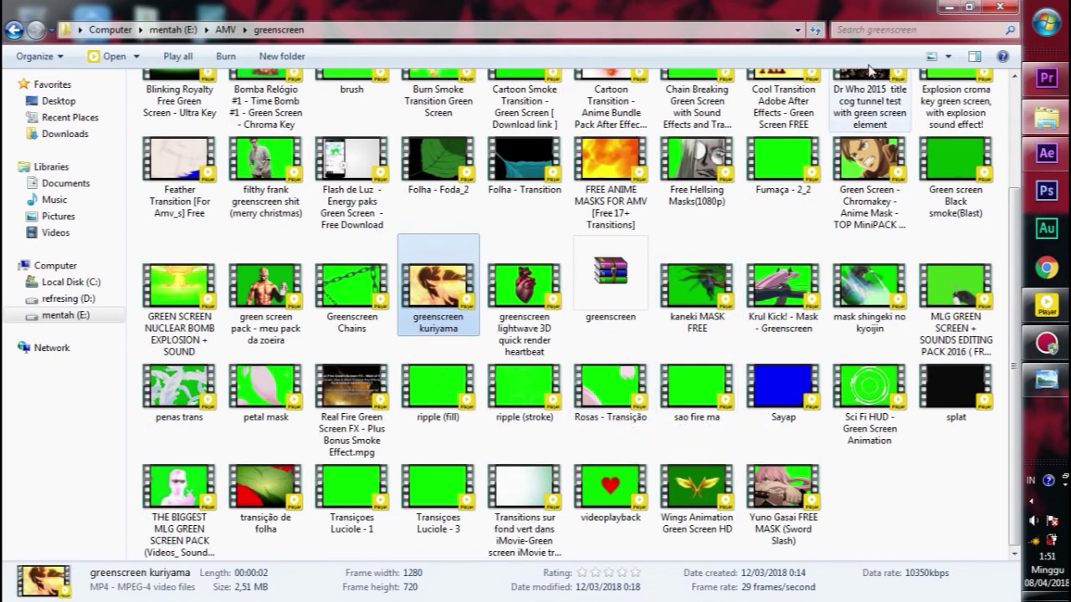
# Point out the greenscreen WinRAR archive among the clips in the greenscreen folder and minimize the folder window
pyautogui.scroll(2, 816, 227)
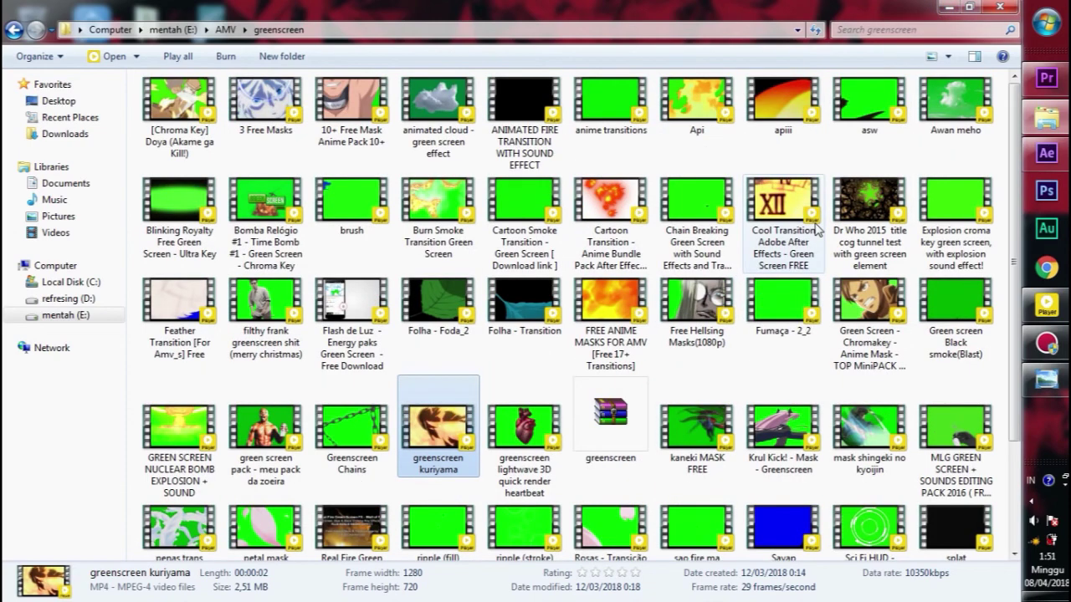
pyautogui.click(611, 418)
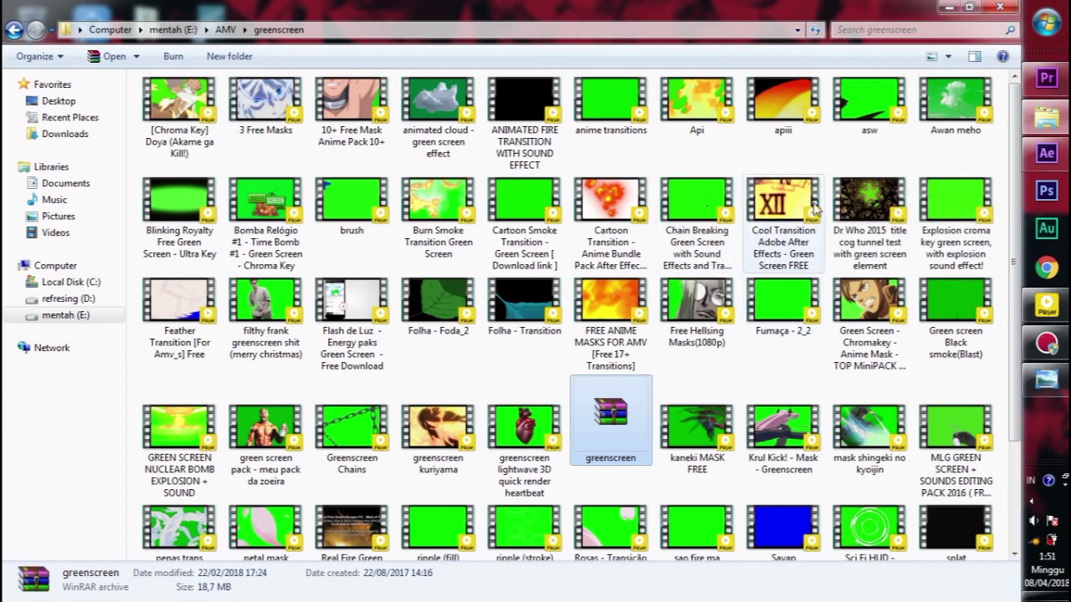
pyautogui.click(948, 7)
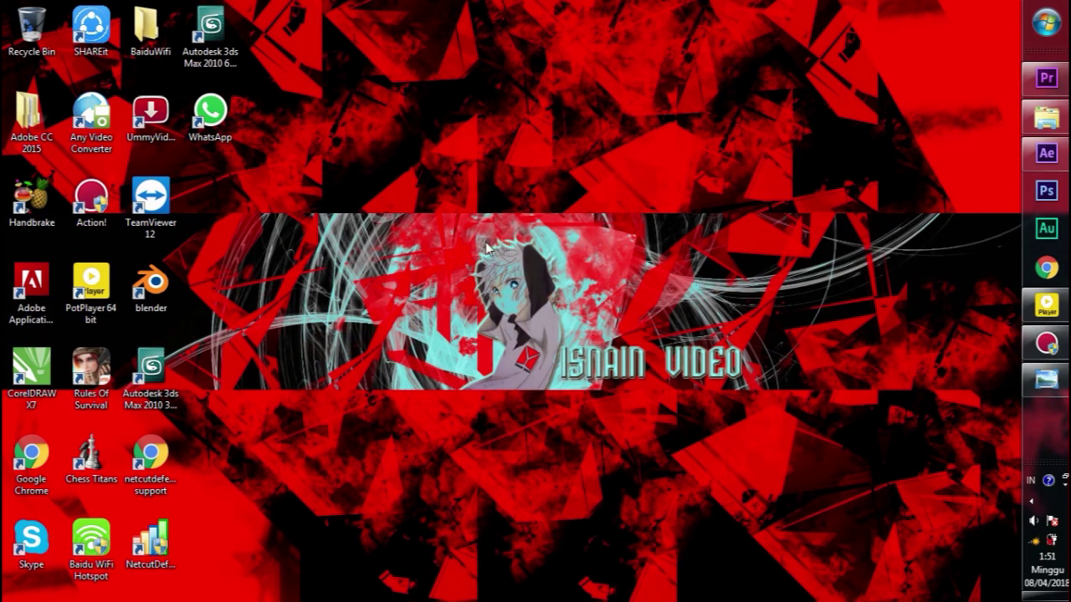
pyautogui.moveTo(470, 236); pyautogui.dragTo(567, 405)
pyautogui.moveTo(464, 219); pyautogui.dragTo(565, 402)
pyautogui.moveTo(519, 243); pyautogui.dragTo(567, 401)
pyautogui.rightClick(676, 160)
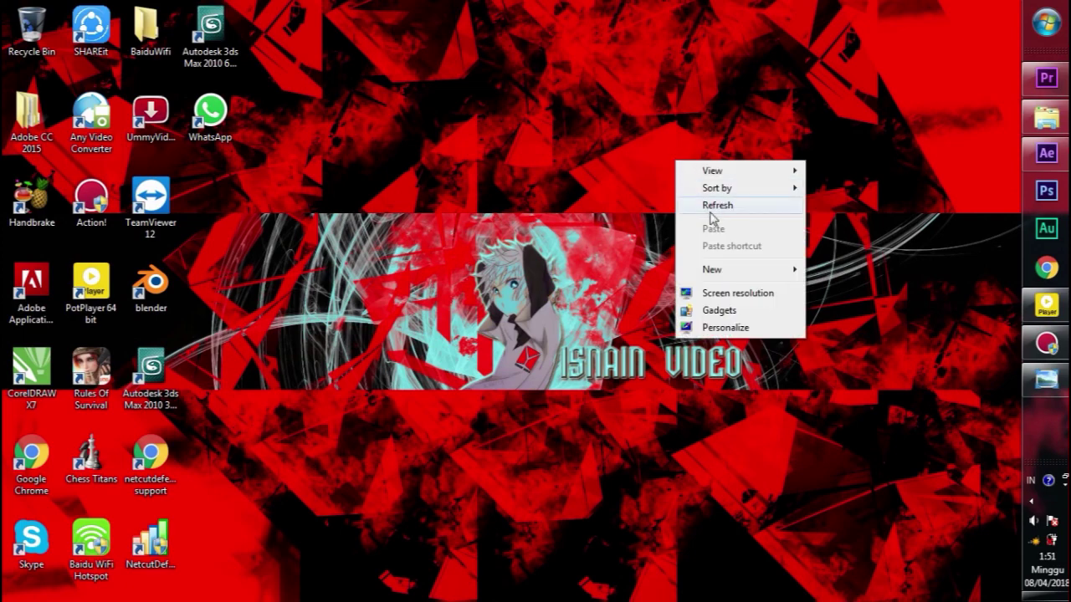
pyautogui.rightClick(715, 219)
pyautogui.rightClick(735, 260)
pyautogui.click(760, 302)
pyautogui.rightClick(763, 303)
pyautogui.click(783, 347)
pyautogui.rightClick(725, 191)
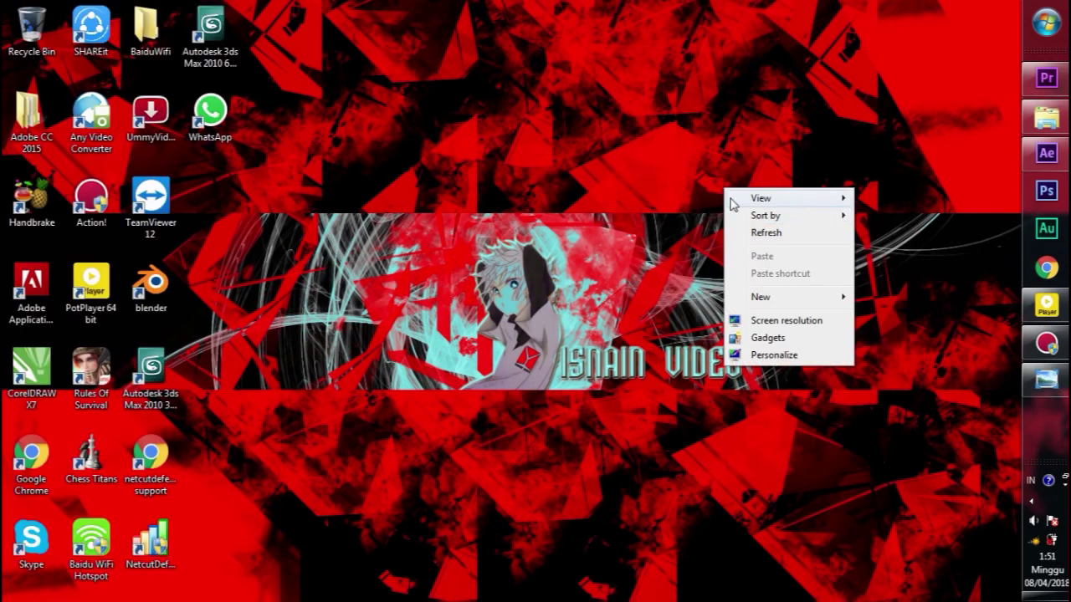
pyautogui.click(760, 234)
pyautogui.rightClick(760, 239)
pyautogui.click(763, 280)
pyautogui.rightClick(612, 139)
pyautogui.click(640, 184)
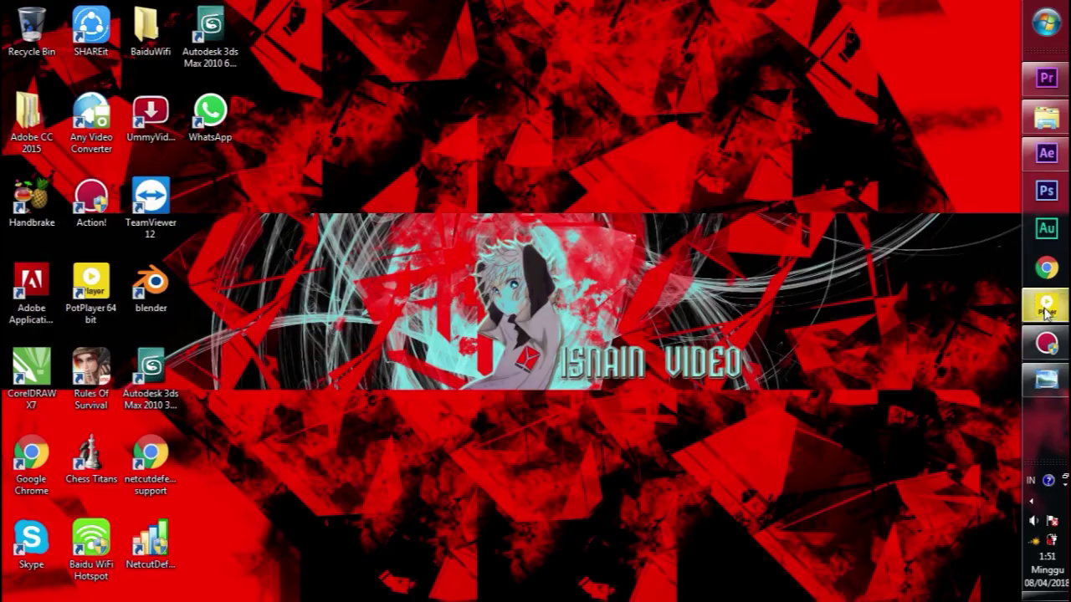
# Switch to PotPlayer and bring up the [Kureiji Unit] MEP - Payphone video
pyautogui.click(887, 326)
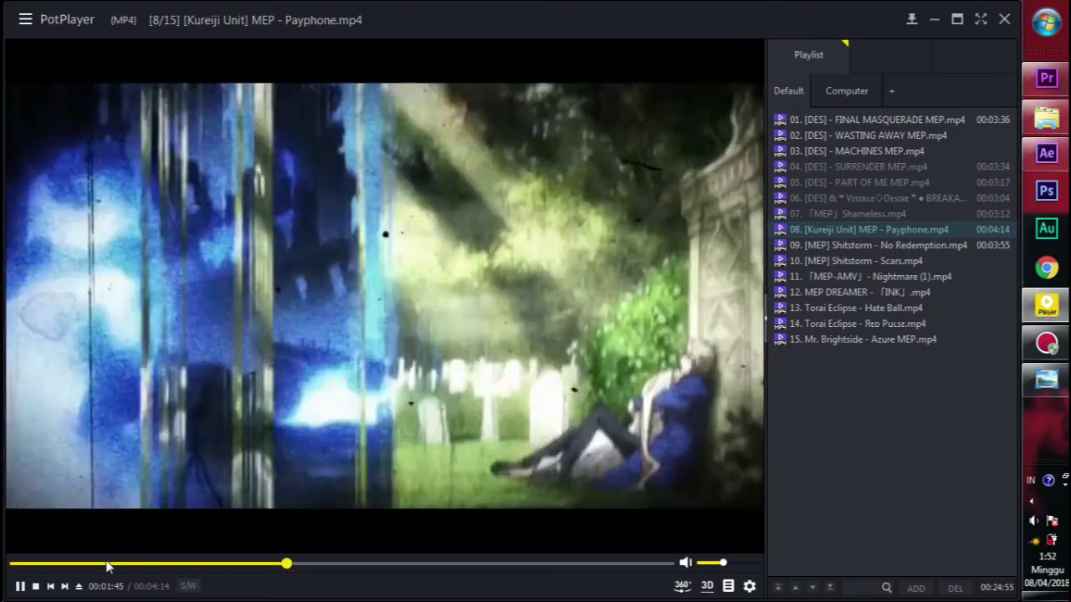